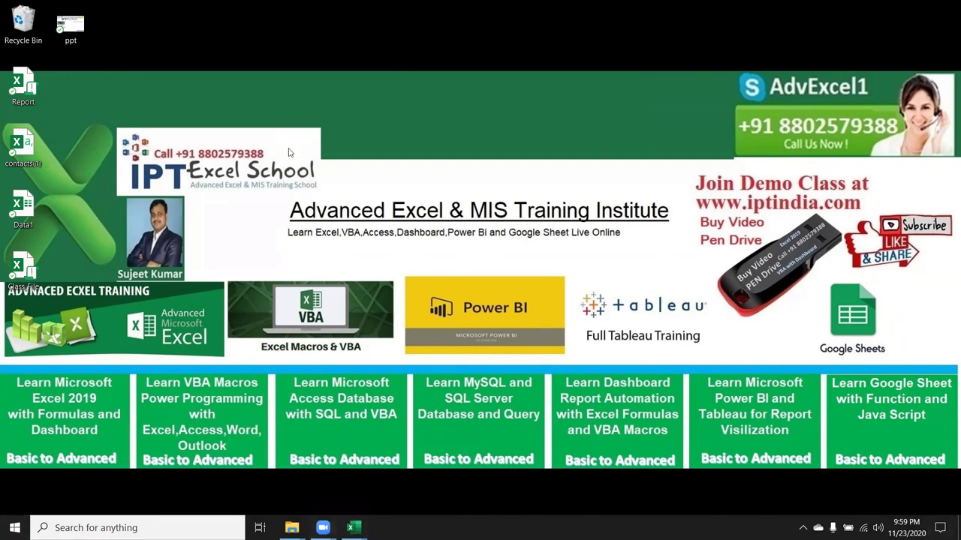
Step: Launch Excel from the taskbar icon to reach its start screen
{"action": "mouse_move", "coordinate": [355, 520]}
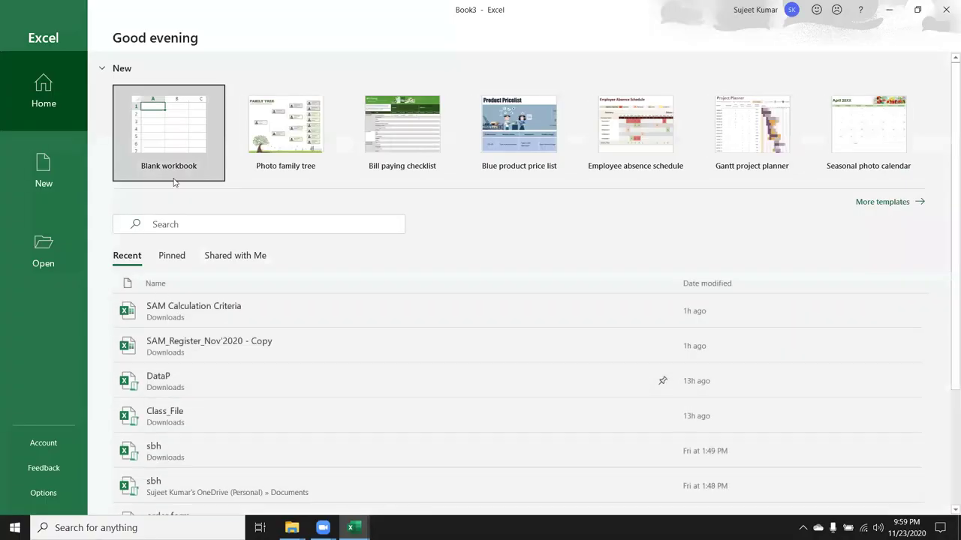
Step: Create a blank workbook and enter 10th in cell B2
{"action": "left_click", "coordinate": [187, 135]}
{"action": "left_click", "coordinate": [141, 194]}
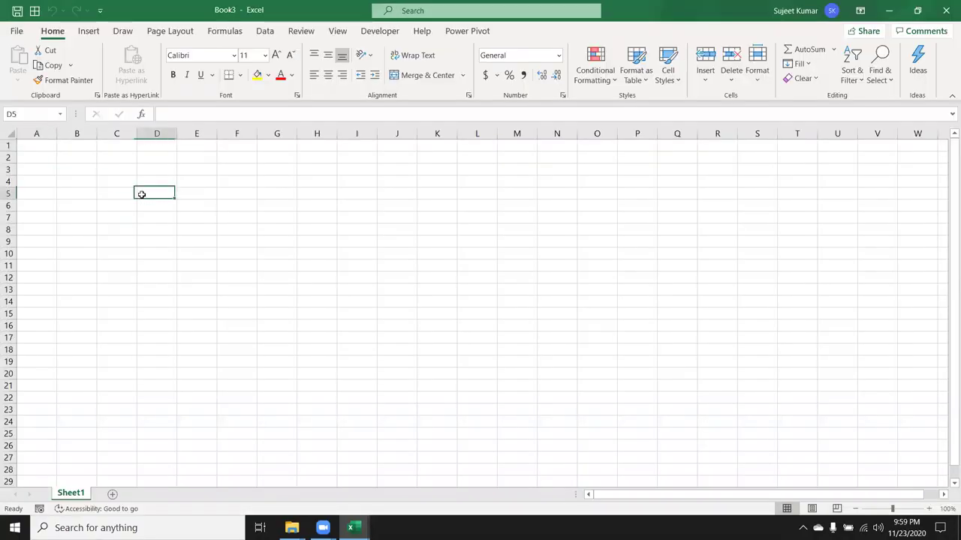
{"action": "scroll", "coordinate": [128, 225], "scroll_direction": "up", "scroll_amount": 6, "text": "ctrl"}
{"action": "left_click", "coordinate": [137, 193]}
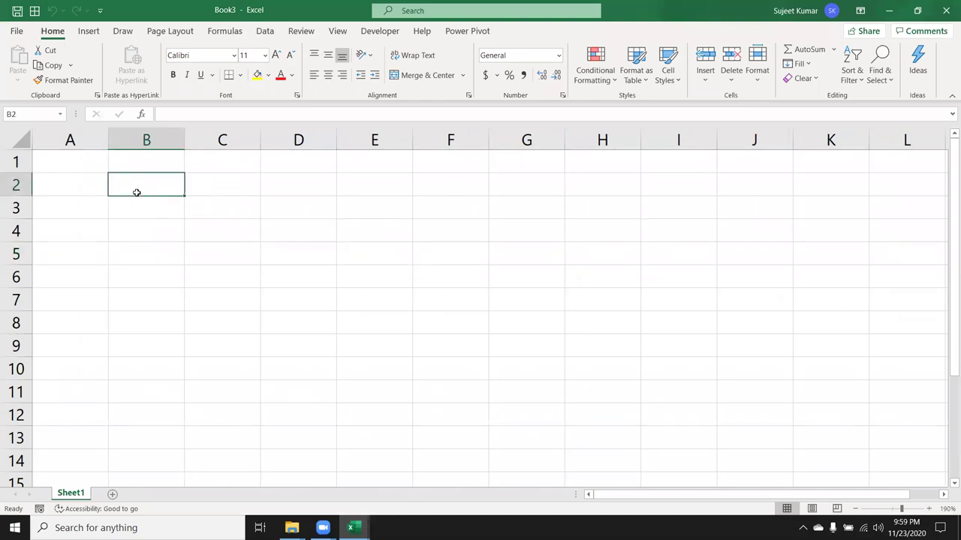
{"action": "type", "text": "10th"}
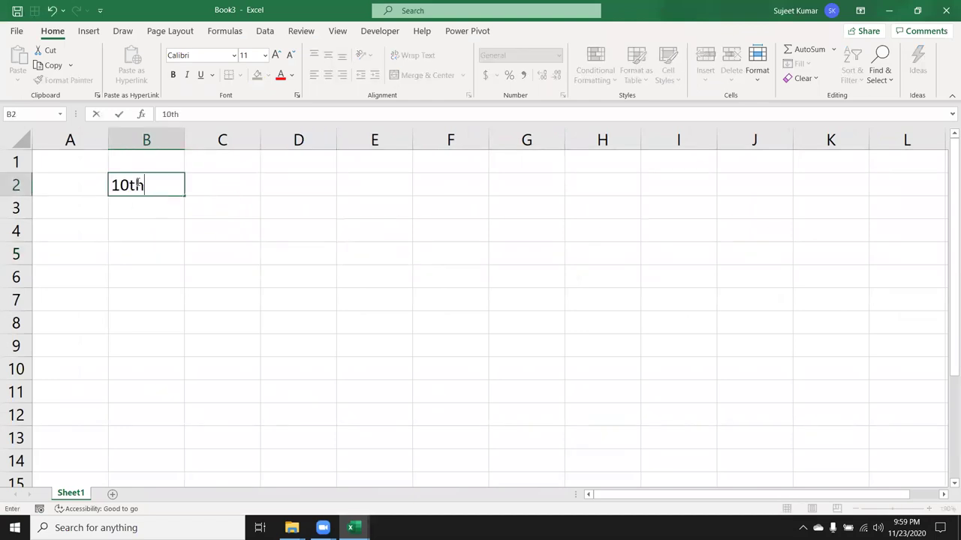
{"action": "key", "text": "Return"}
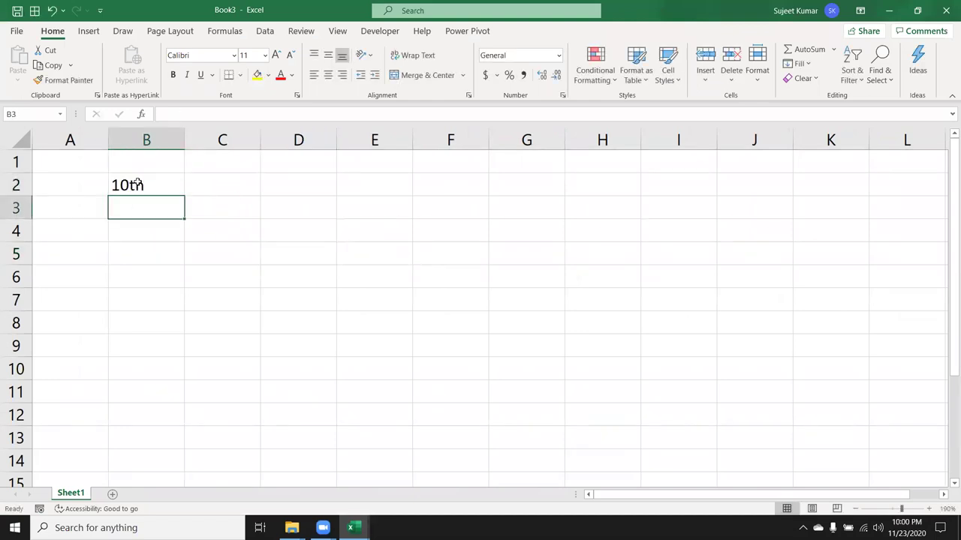
Step: Launch Word from the Start menu search
{"action": "key", "text": "super"}
{"action": "type", "text": "word"}
{"action": "left_click", "coordinate": [382, 194]}
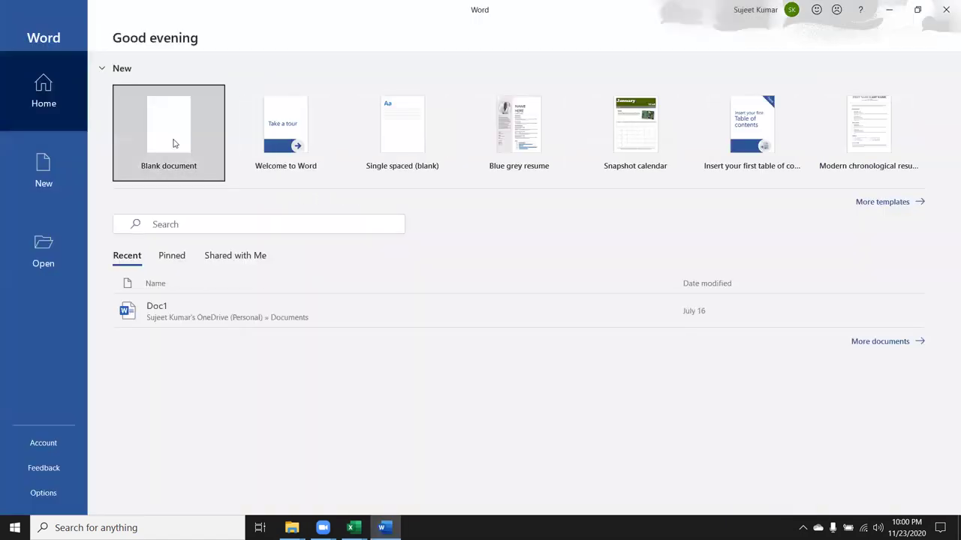
Step: In a blank Word document, list 10th, 22nd and 23rd with auto-raised suffixes, then return to Excel
{"action": "left_click", "coordinate": [171, 139]}
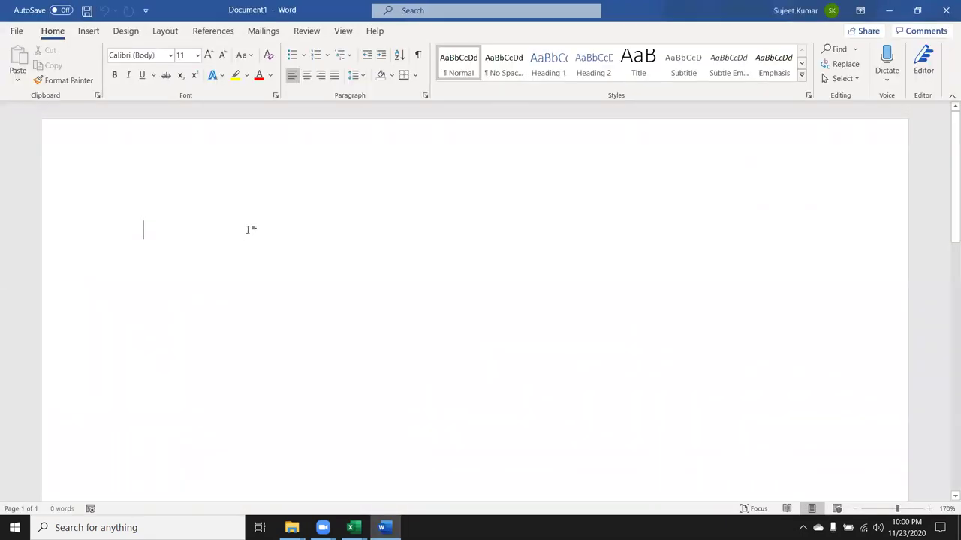
{"action": "type", "text": "10th"}
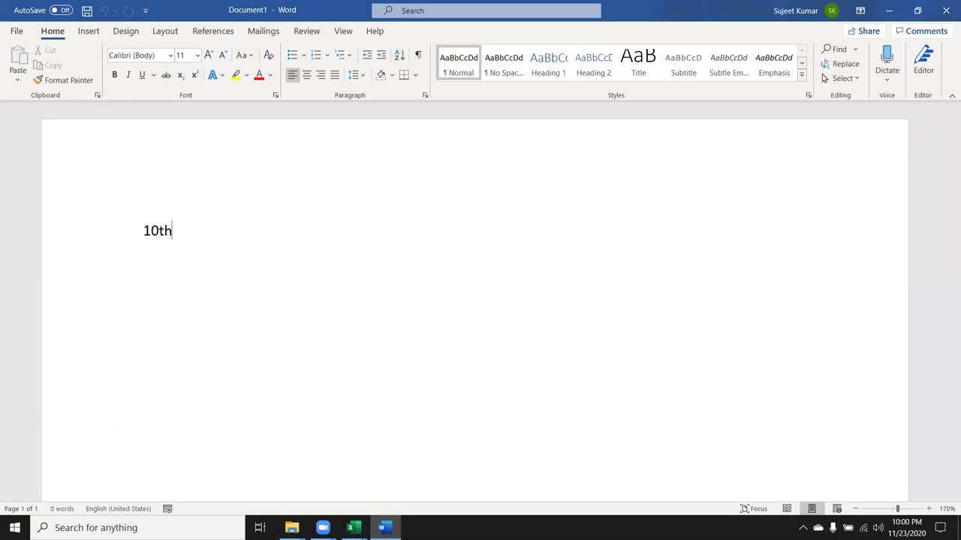
{"action": "key", "text": "Return"}
{"action": "type", "text": "22nd"}
{"action": "key", "text": "BackSpace"}
{"action": "key", "text": "Return"}
{"action": "type", "text": "23rd"}
{"action": "key", "text": "BackSpace"}
{"action": "key", "text": "alt+Tab"}
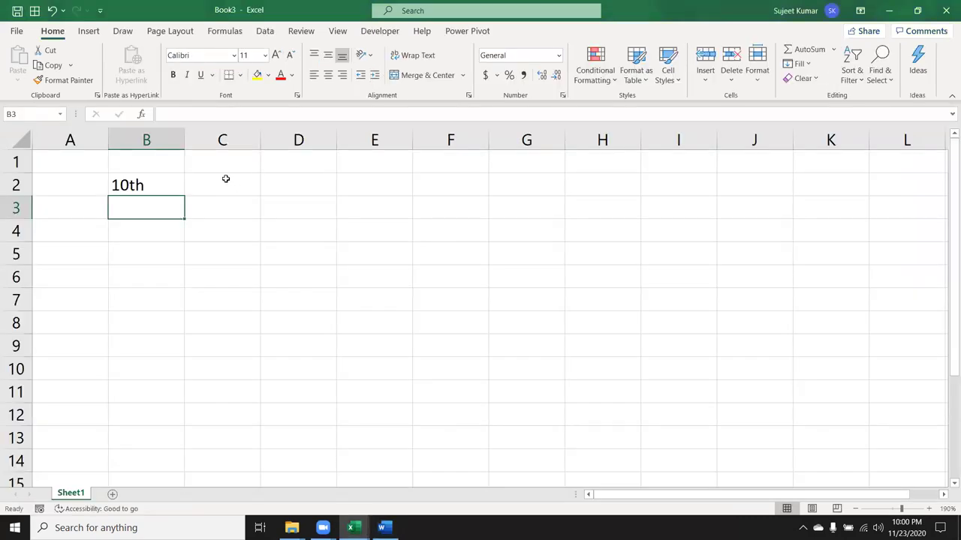
Step: Superscript the 'th' of 10th in cell B2 using the Font dialog
{"action": "key", "text": "Up"}
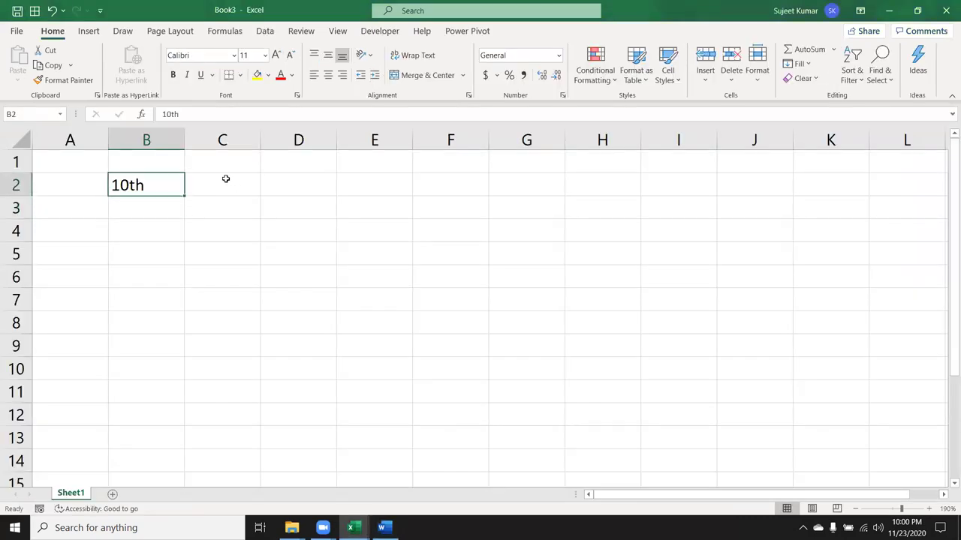
{"action": "double_click", "coordinate": [135, 186]}
{"action": "key", "text": "Left"}
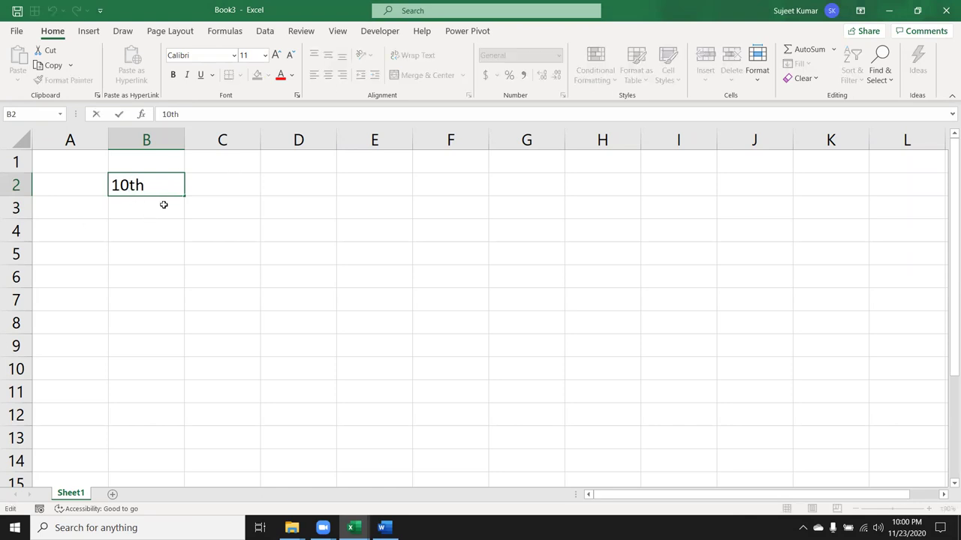
{"action": "key", "text": "shift+Right"}
{"action": "key", "text": "shift+Right"}
{"action": "left_click", "coordinate": [298, 98]}
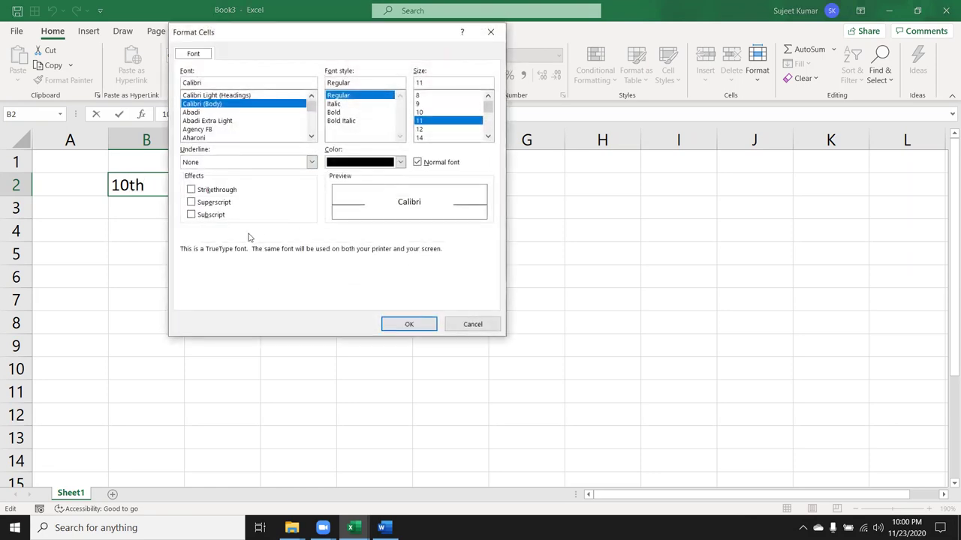
{"action": "left_click", "coordinate": [198, 202]}
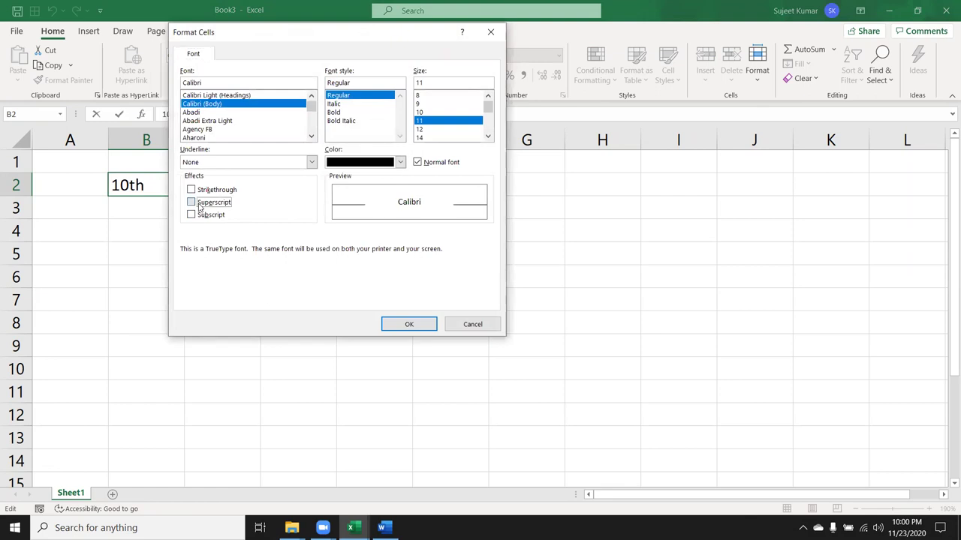
{"action": "left_click", "coordinate": [410, 325]}
{"action": "left_click", "coordinate": [281, 284]}
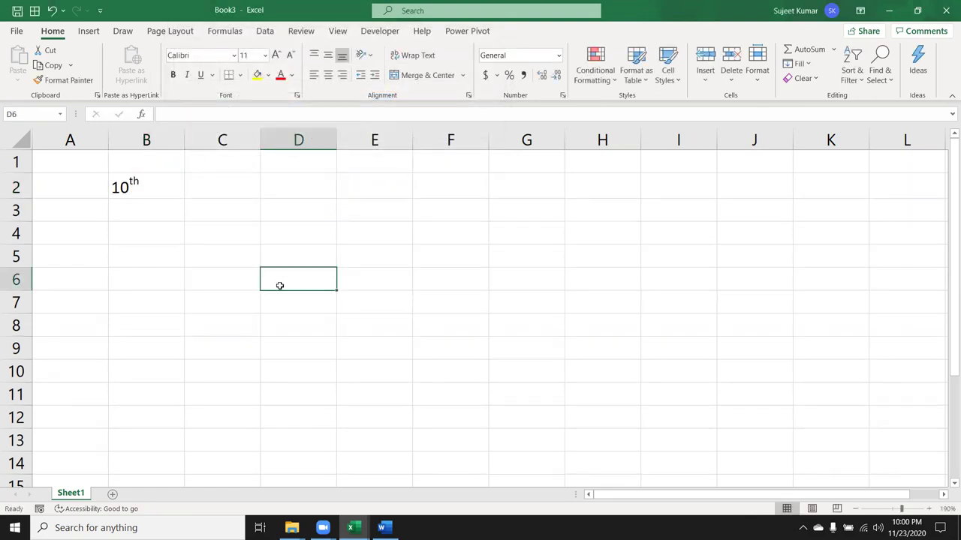
{"action": "left_click", "coordinate": [153, 214]}
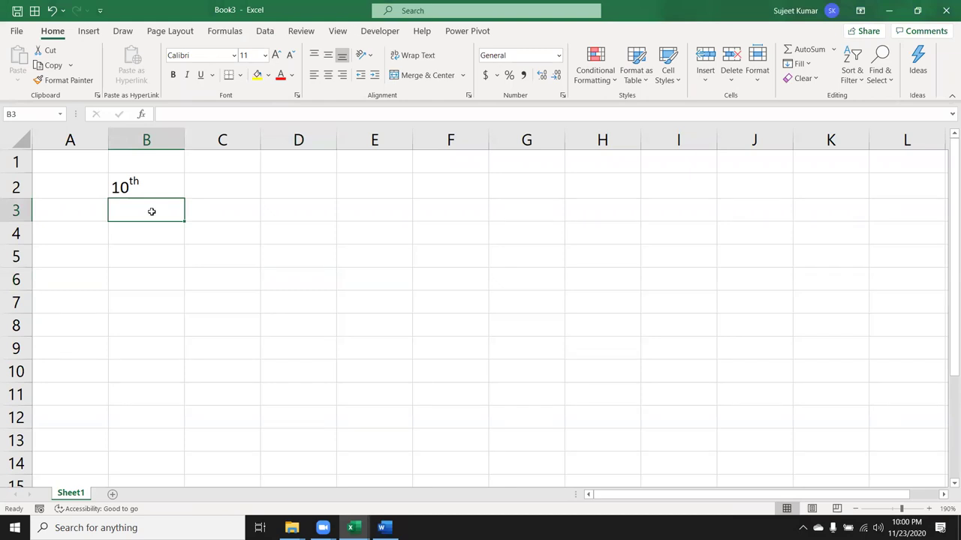
Step: Enter 102 in B3 and try superscripting its final 2 via Format Cells
{"action": "type", "text": "10"}
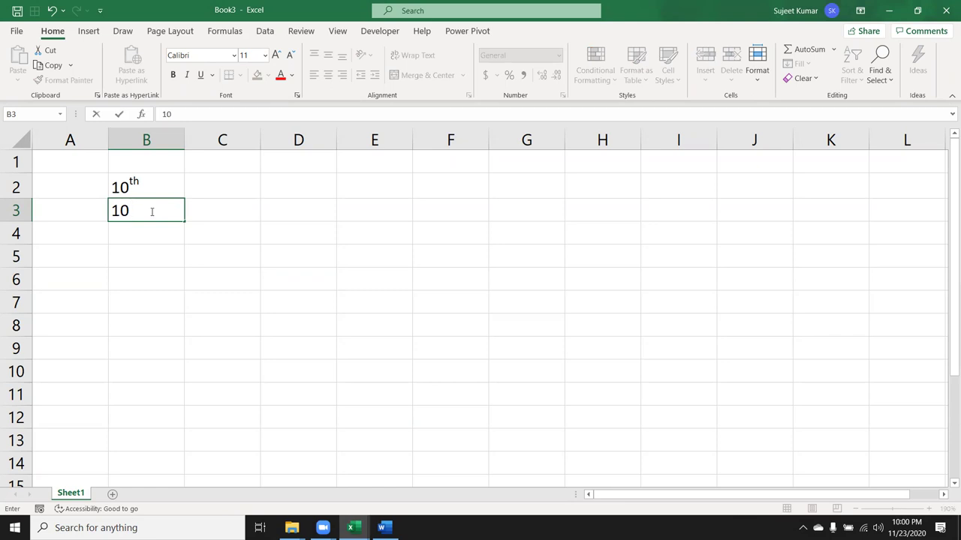
{"action": "type", "text": "2"}
{"action": "left_click", "coordinate": [155, 262]}
{"action": "left_click", "coordinate": [162, 208]}
{"action": "double_click", "coordinate": [162, 208]}
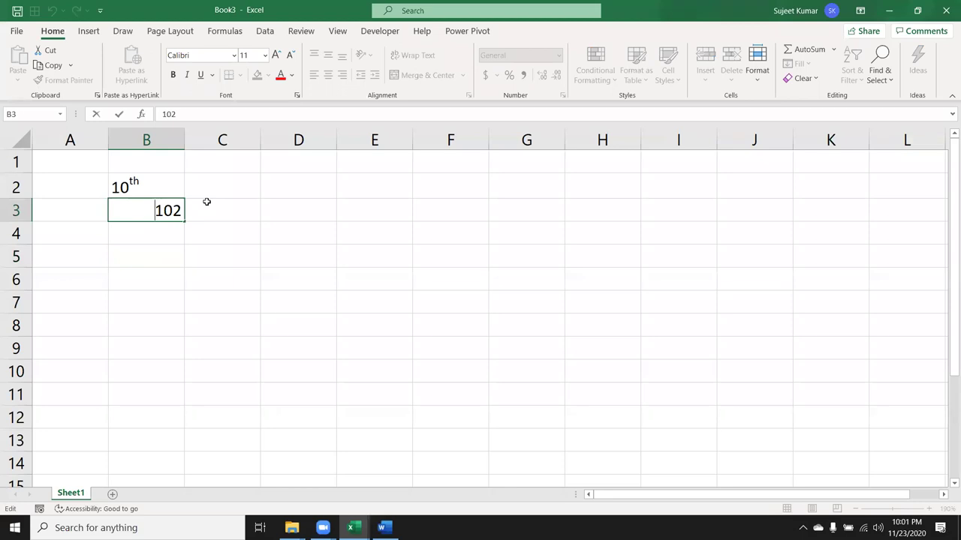
{"action": "key", "text": "Left"}
{"action": "key", "text": "shift+Right"}
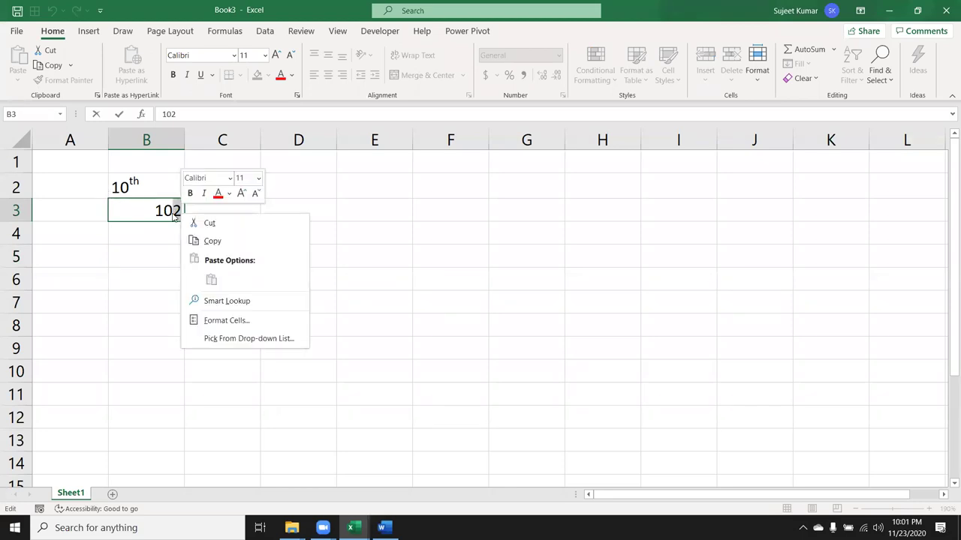
{"action": "right_click", "coordinate": [181, 212]}
{"action": "left_click", "coordinate": [225, 321]}
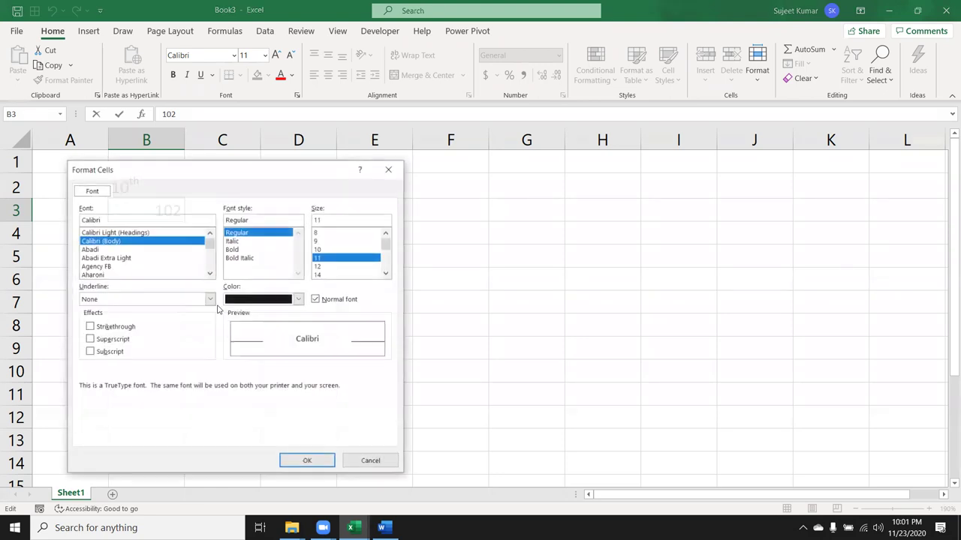
{"action": "left_click", "coordinate": [90, 339]}
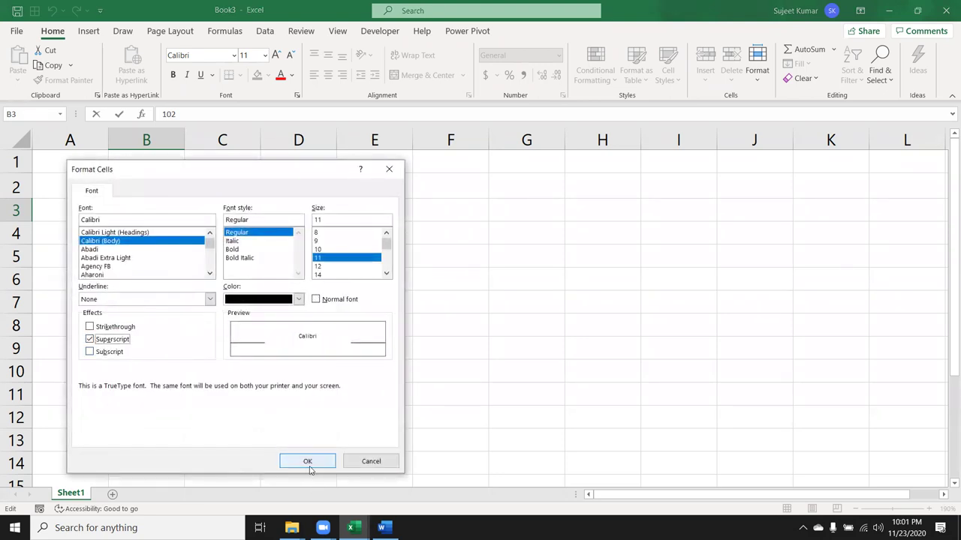
{"action": "left_click", "coordinate": [307, 460]}
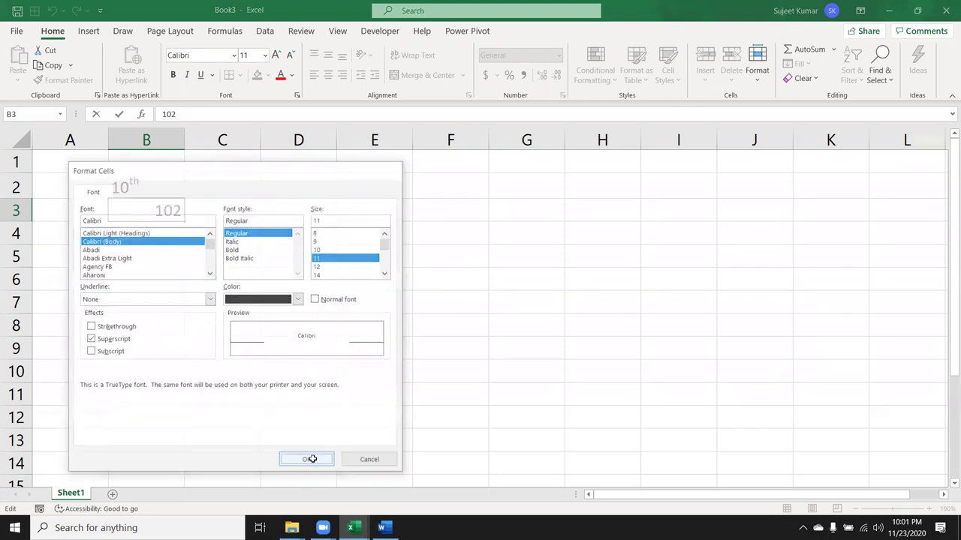
{"action": "key", "text": "Home"}
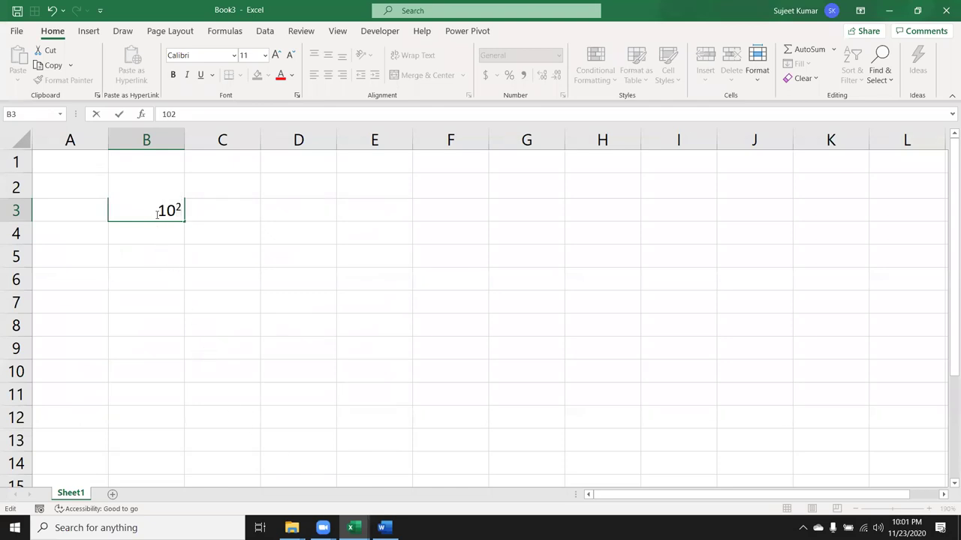
{"action": "key", "text": "Return"}
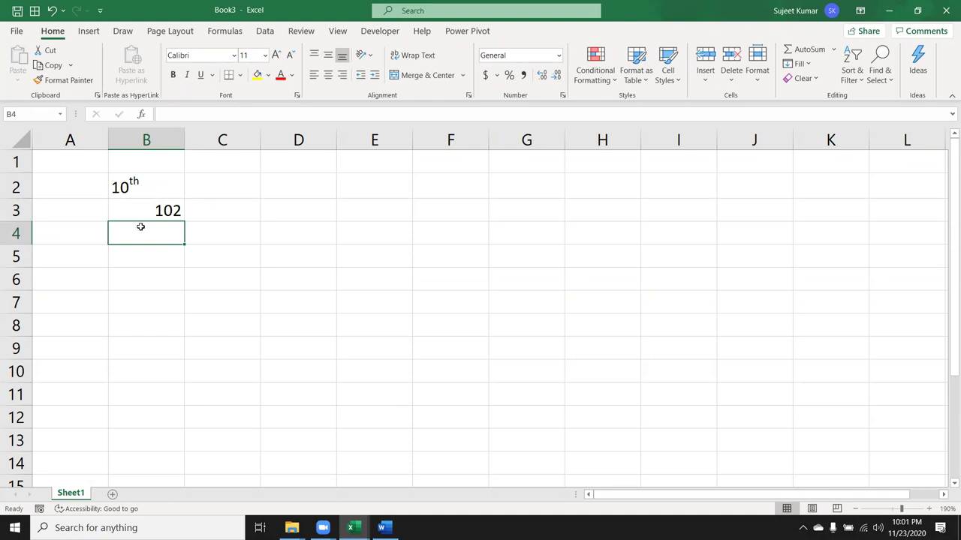
Step: Re-enter B3 as text '102 and superscript the final 2
{"action": "key", "text": "Up"}
{"action": "type", "text": "'"}
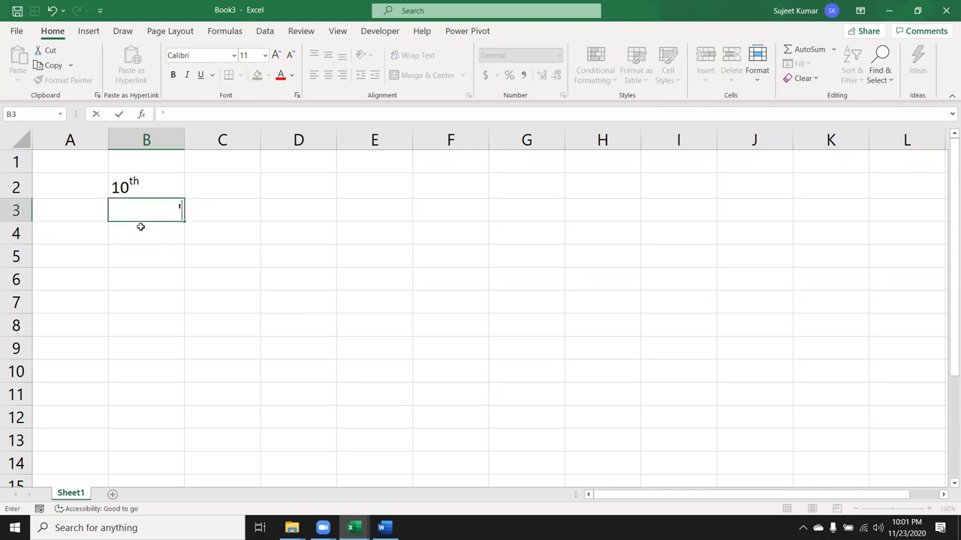
{"action": "type", "text": "102"}
{"action": "key", "text": "Return"}
{"action": "key", "text": "Up"}
{"action": "key", "text": "F2"}
{"action": "key", "text": "Left"}
{"action": "key", "text": "shift+Right"}
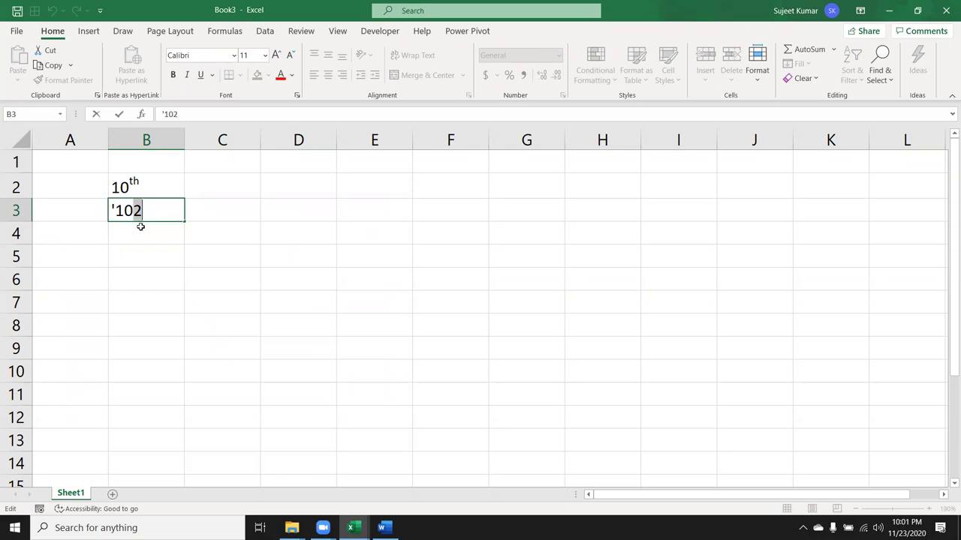
{"action": "right_click", "coordinate": [143, 213]}
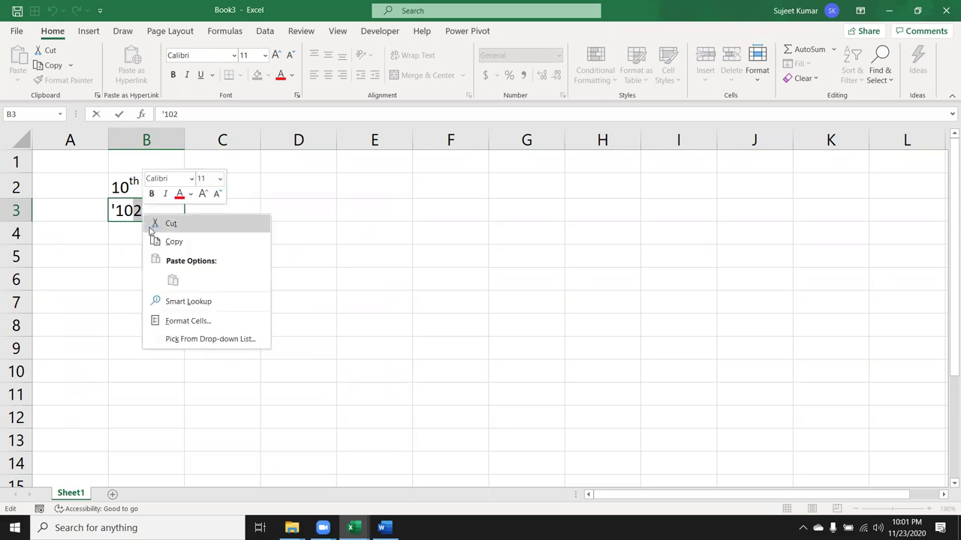
{"action": "left_click", "coordinate": [193, 322]}
{"action": "left_click", "coordinate": [81, 333]}
{"action": "left_click", "coordinate": [263, 455]}
{"action": "left_click", "coordinate": [167, 372]}
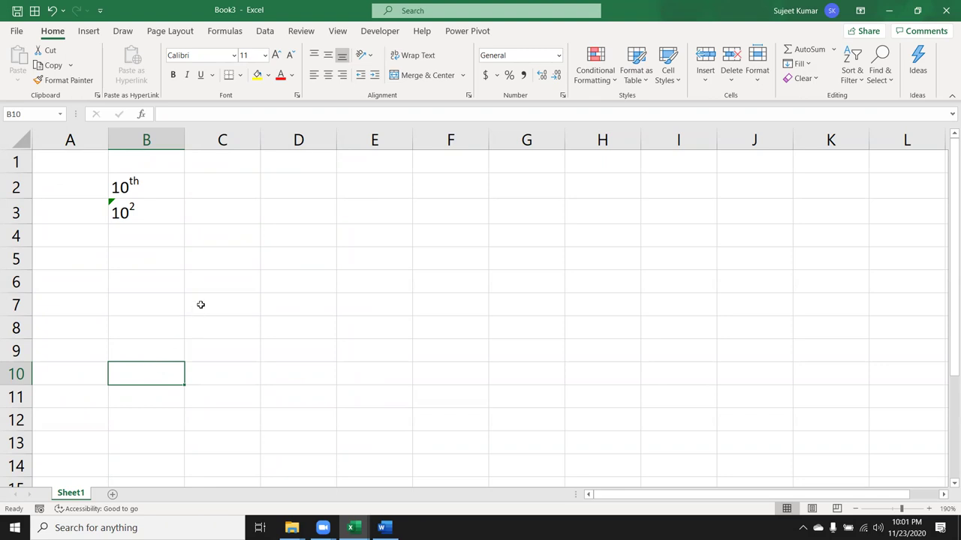
Step: Enter 10o in cell C2
{"action": "left_click", "coordinate": [136, 233]}
{"action": "left_click", "coordinate": [208, 200]}
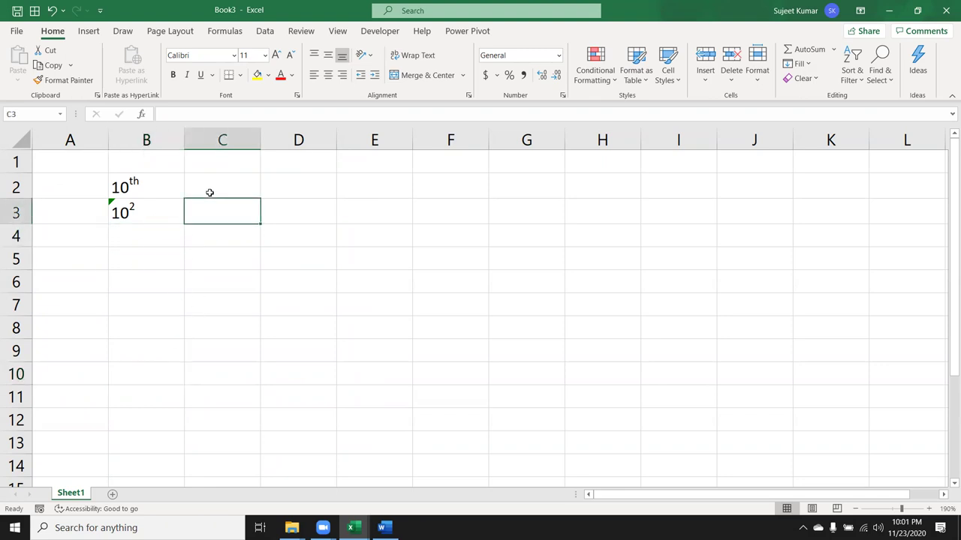
{"action": "left_click", "coordinate": [209, 192]}
{"action": "type", "text": "10"}
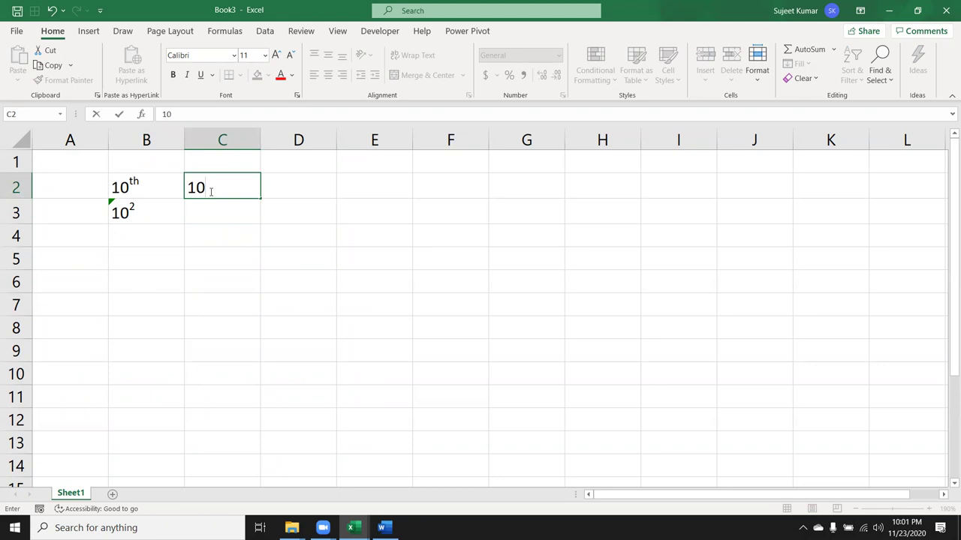
{"action": "type", "text": "o"}
{"action": "left_click", "coordinate": [231, 219]}
Step: Superscript the o in C2 via Format Cells so it reads 10 degrees
{"action": "left_click", "coordinate": [211, 189]}
{"action": "double_click", "coordinate": [212, 187]}
{"action": "left_click_drag", "start_coordinate": [215, 188], "coordinate": [207, 188]}
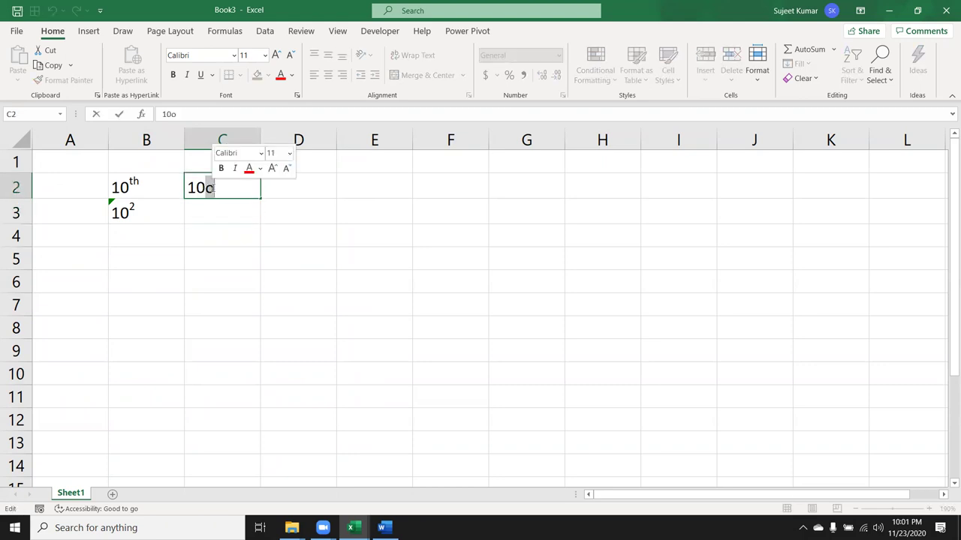
{"action": "right_click", "coordinate": [211, 189]}
{"action": "left_click", "coordinate": [274, 299]}
{"action": "left_click", "coordinate": [153, 307]}
{"action": "left_click", "coordinate": [343, 430]}
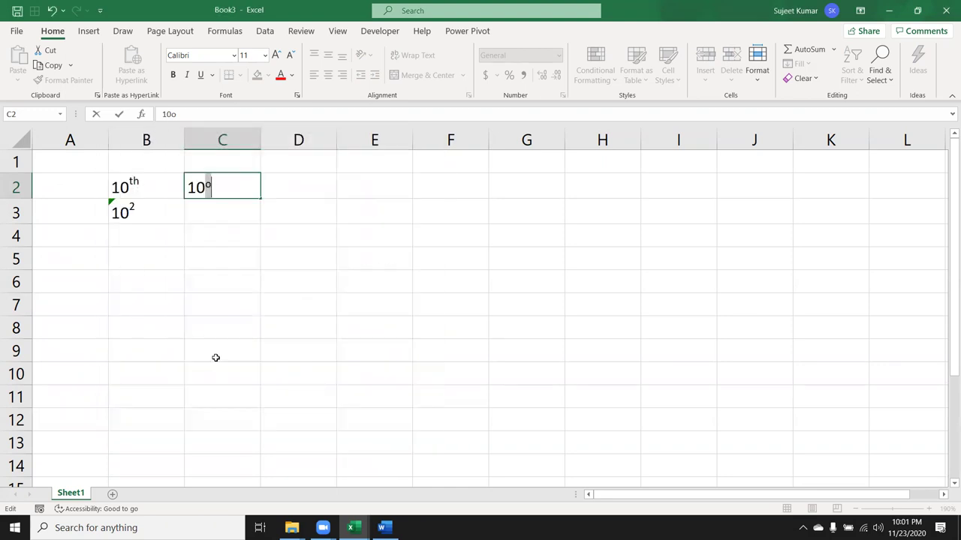
{"action": "left_click", "coordinate": [216, 358]}
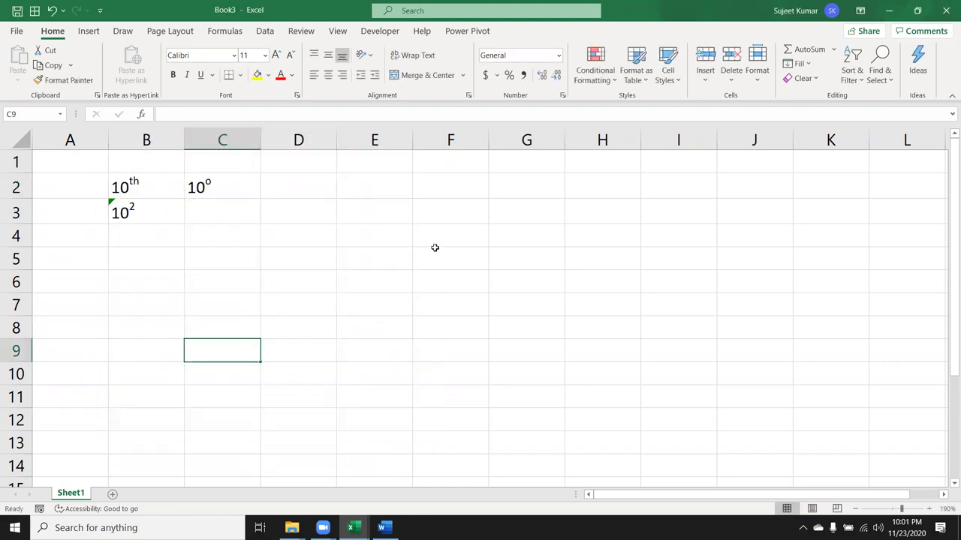
Step: Enter 10, 30, 20, 10, 30, 52, 36, 62, 25 down E1:E9
{"action": "double_click", "coordinate": [359, 163]}
{"action": "type", "text": "10"}
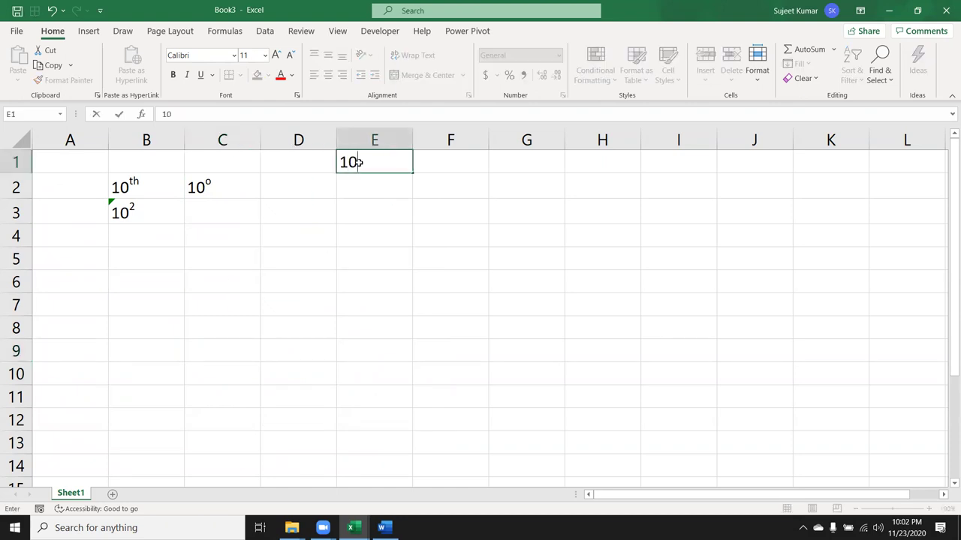
{"action": "key", "text": "Return"}
{"action": "type", "text": "30"}
{"action": "key", "text": "Return"}
{"action": "type", "text": "20"}
{"action": "key", "text": "Return"}
{"action": "type", "text": "10"}
{"action": "key", "text": "Return"}
{"action": "type", "text": "30"}
{"action": "key", "text": "Return"}
{"action": "type", "text": "52"}
{"action": "key", "text": "Return"}
{"action": "type", "text": "36"}
{"action": "key", "text": "Return"}
{"action": "type", "text": "62"}
{"action": "key", "text": "Return"}
{"action": "type", "text": "25"}
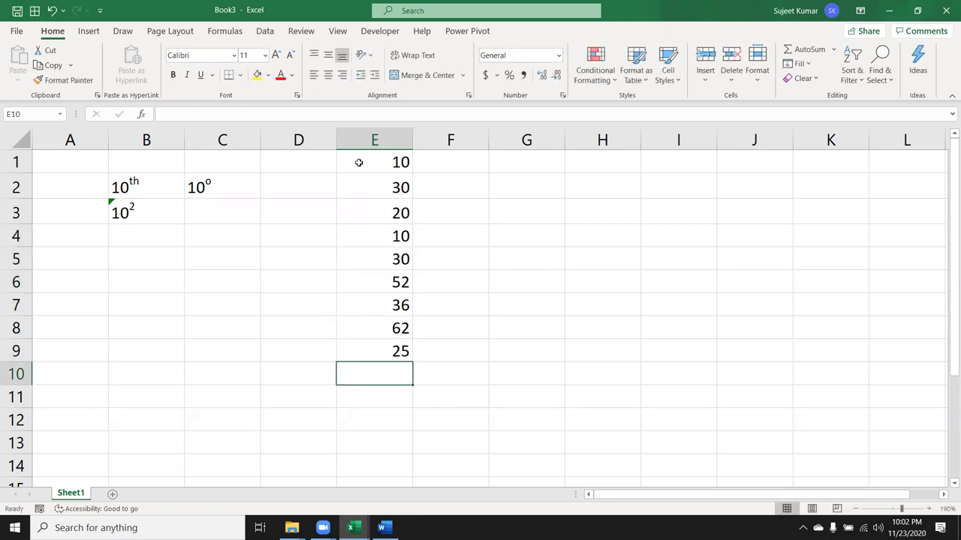
Step: Type o in F1 and fill it down to F9, then clear and restore it
{"action": "left_click", "coordinate": [437, 160]}
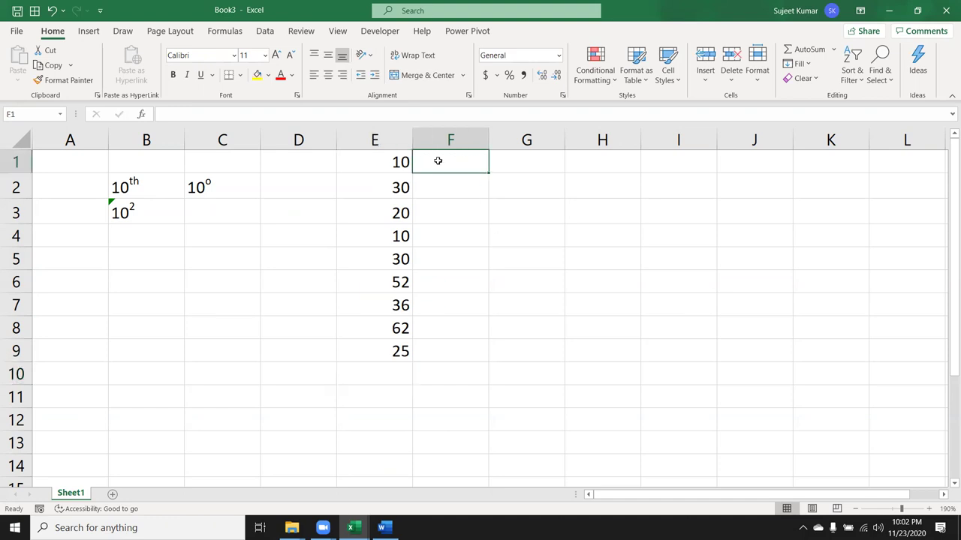
{"action": "type", "text": "o"}
{"action": "key", "text": "Return"}
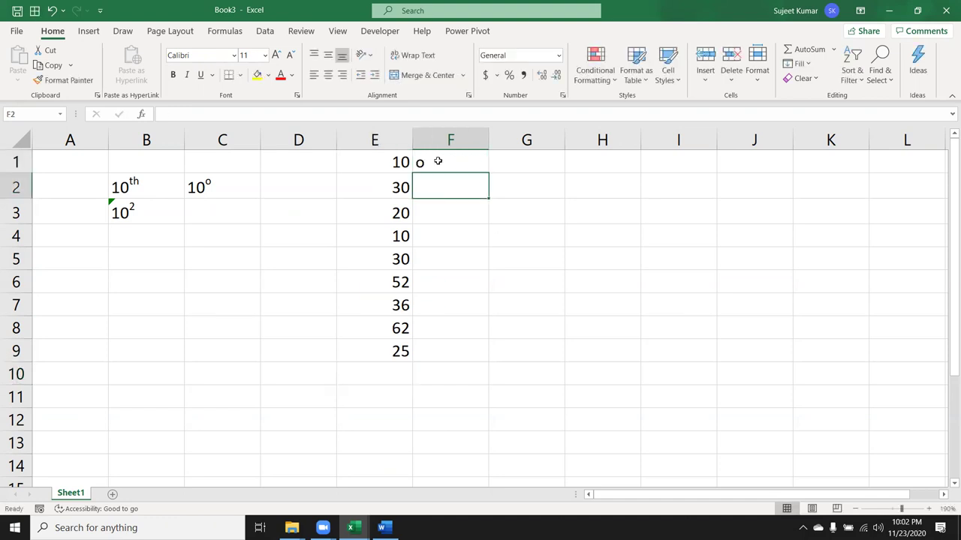
{"action": "left_click", "coordinate": [437, 160]}
{"action": "key", "text": "shift+Down"}
{"action": "key", "text": "shift+Down"}
{"action": "key", "text": "shift+Down"}
{"action": "key", "text": "shift+Down"}
{"action": "key", "text": "shift+Down"}
{"action": "key", "text": "shift+Down"}
{"action": "key", "text": "shift+Down"}
{"action": "key", "text": "shift+Down"}
{"action": "key", "text": "shift+Up"}
{"action": "key", "text": "ctrl+d"}
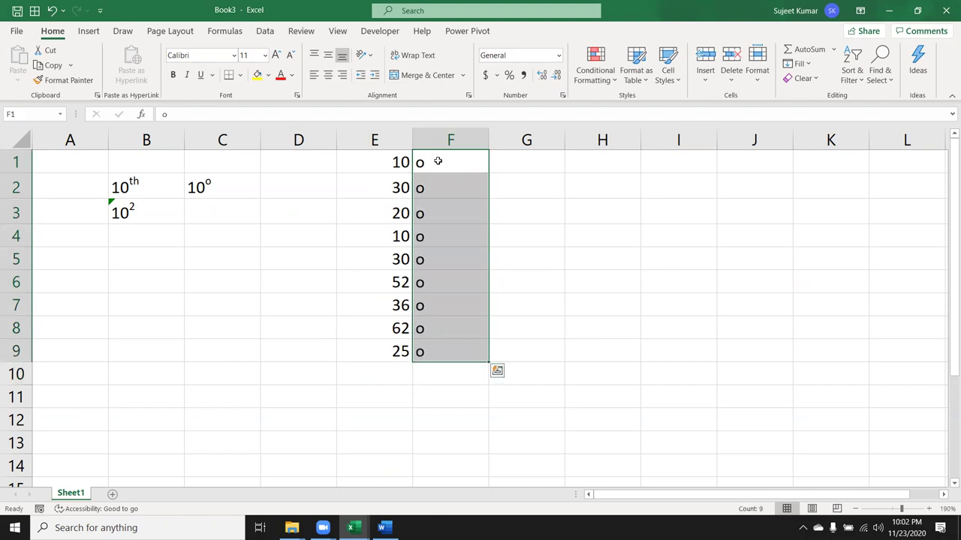
{"action": "left_click", "coordinate": [443, 206]}
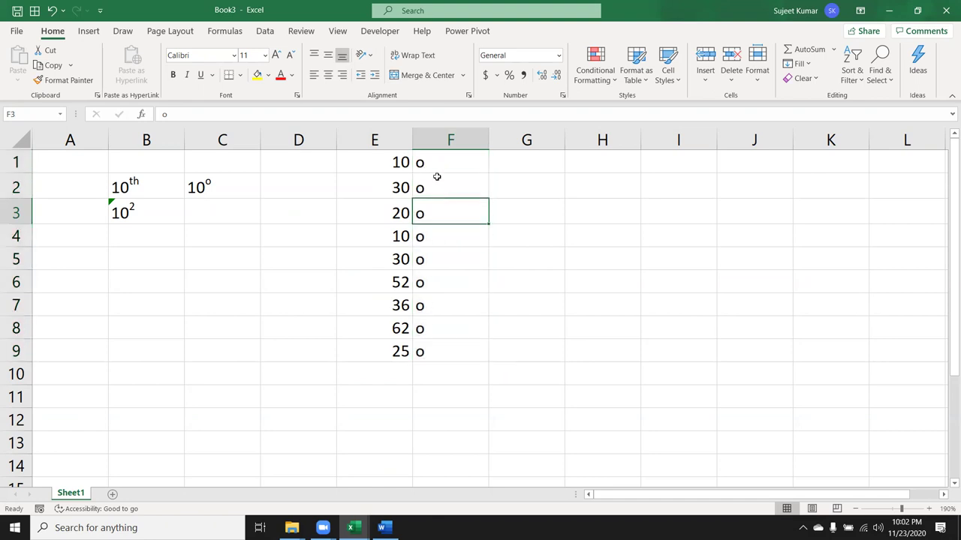
{"action": "left_click", "coordinate": [436, 169]}
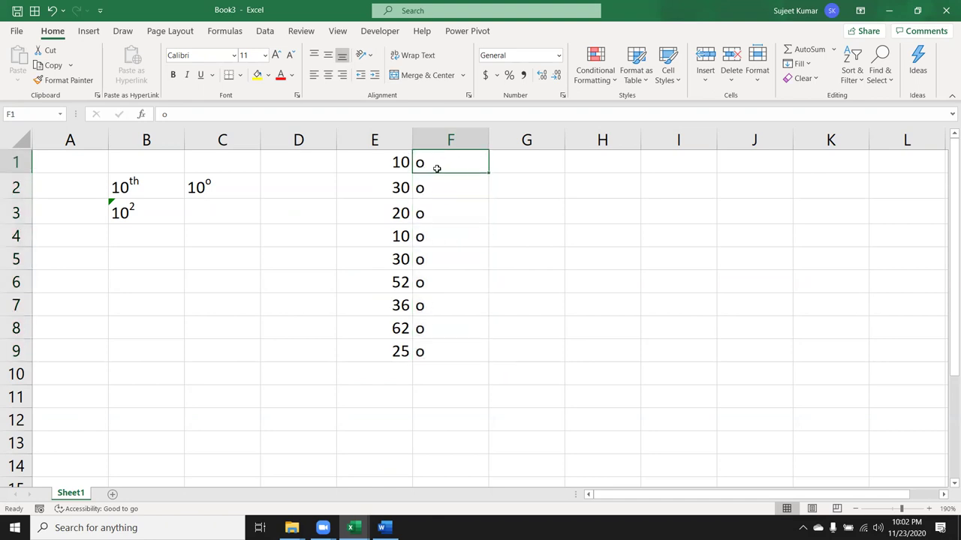
{"action": "key", "text": "Down"}
{"action": "left_click", "coordinate": [436, 169]}
{"action": "key", "text": "ctrl+shift+Down"}
{"action": "key", "text": "Delete"}
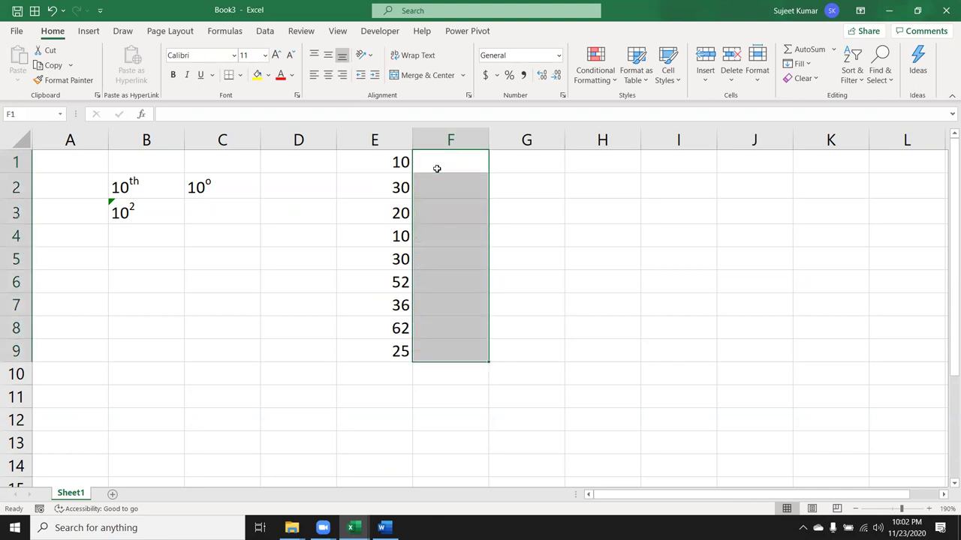
{"action": "key", "text": "ctrl+z"}
{"action": "key", "text": "ctrl+z"}
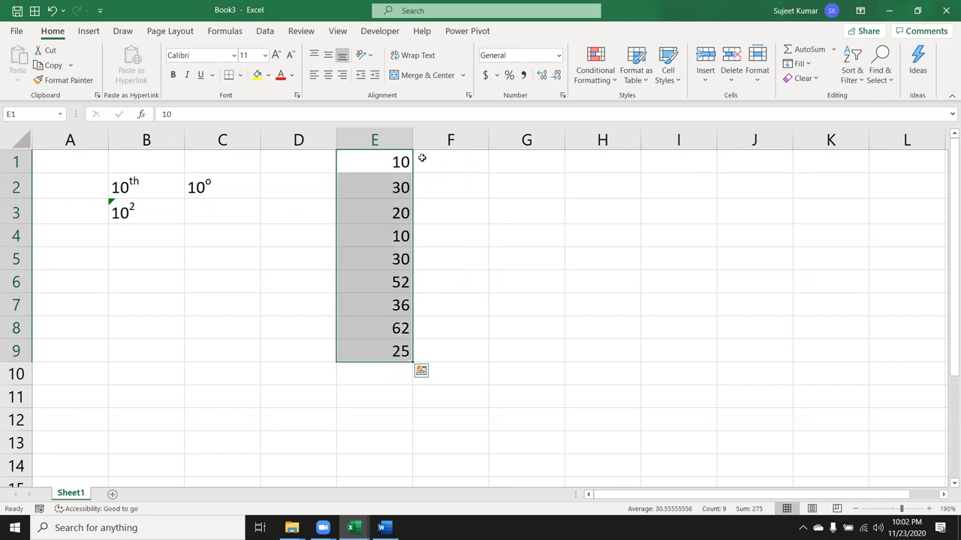
Step: Try appending o to E1 to make 10o, then undo it
{"action": "double_click", "coordinate": [410, 163]}
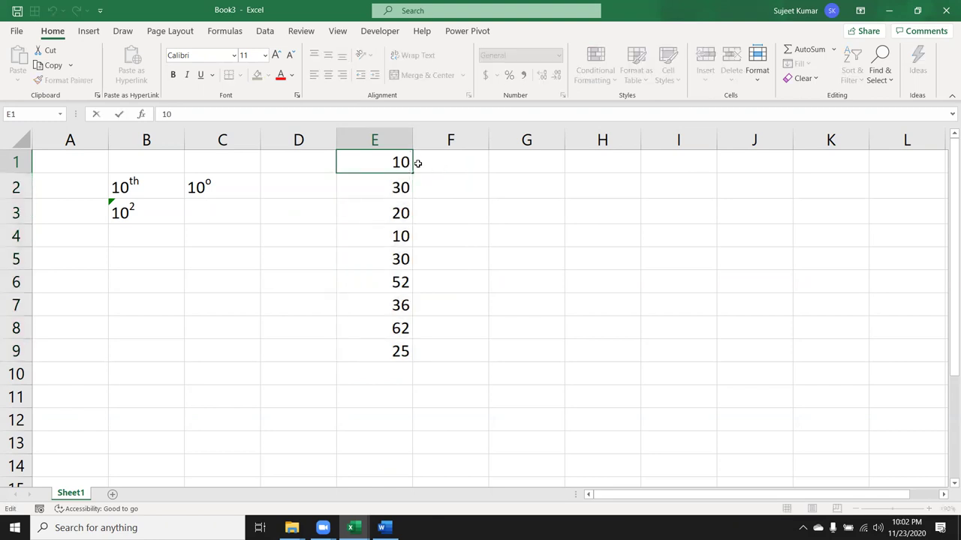
{"action": "type", "text": "o"}
{"action": "key", "text": "Return"}
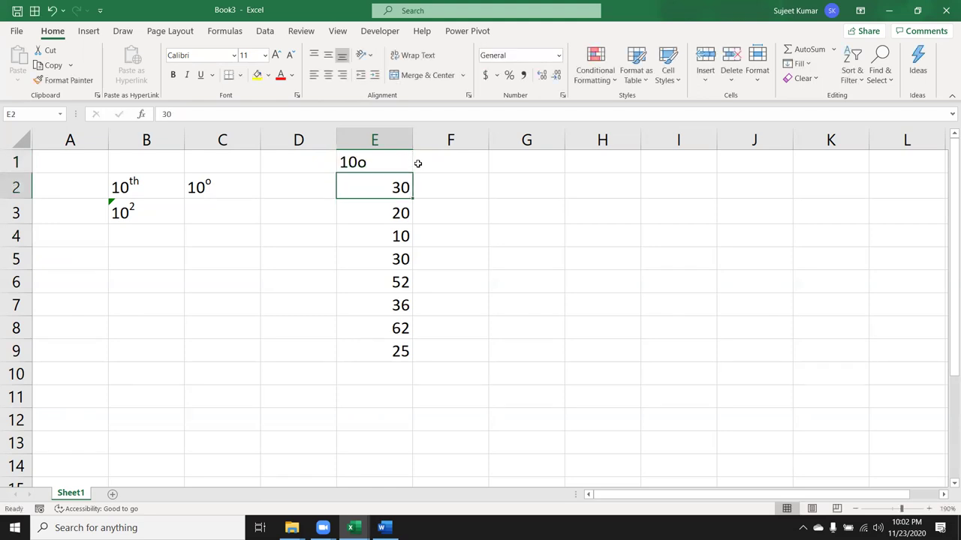
{"action": "key", "text": "ctrl+z"}
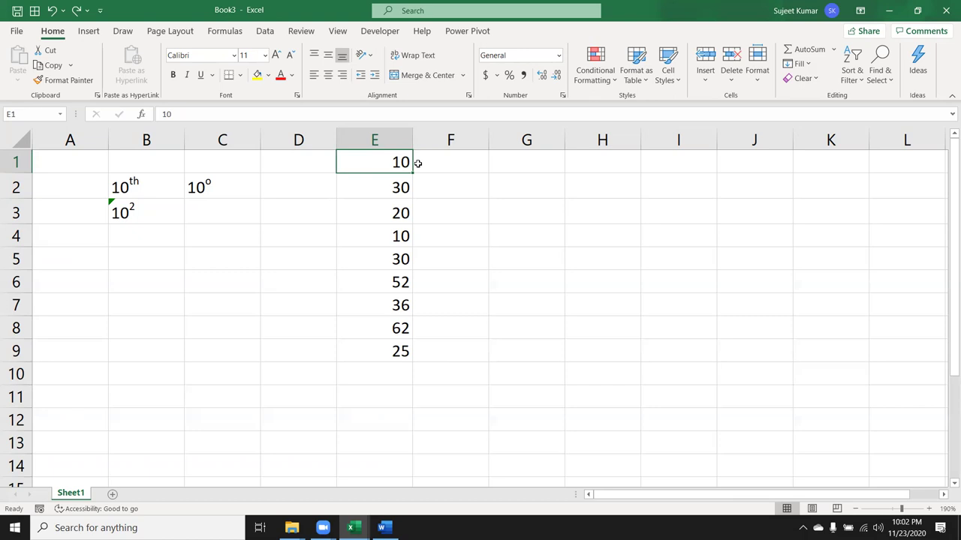
Step: Fill the o down F1:F9 with Ctrl+D and top-align those cells
{"action": "left_click", "coordinate": [418, 163]}
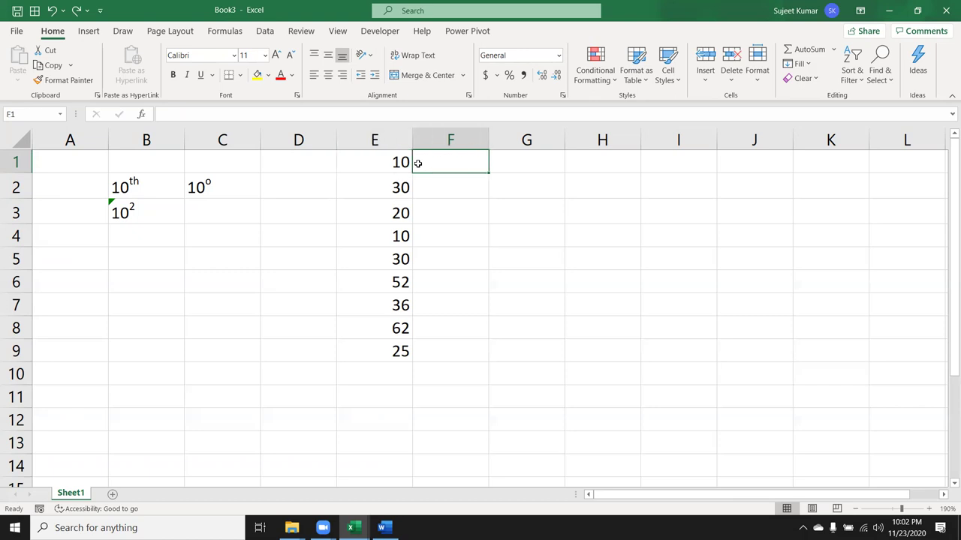
{"action": "double_click", "coordinate": [418, 163]}
{"action": "key", "text": "Return"}
{"action": "type", "text": "o"}
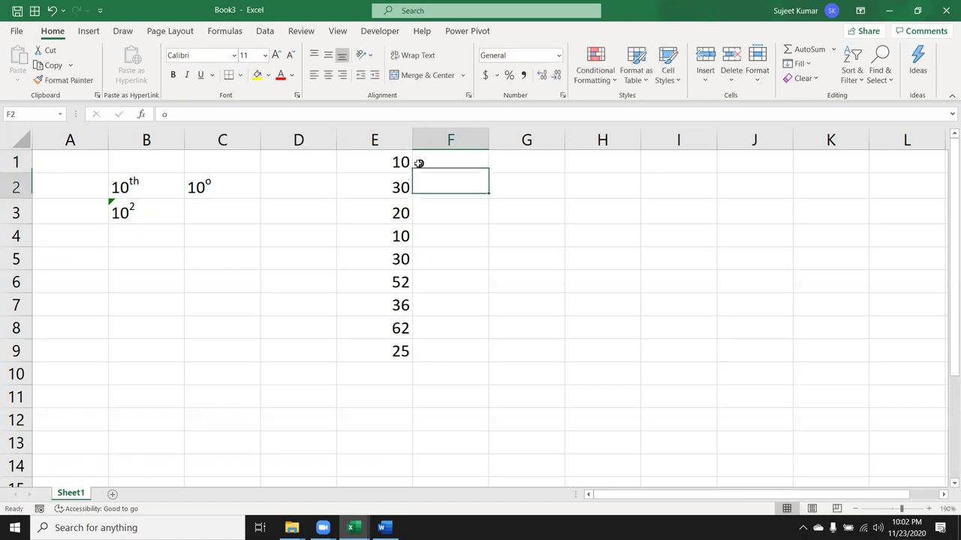
{"action": "key", "text": "Left"}
{"action": "key", "text": "ctrl+Down"}
{"action": "key", "text": "Right"}
{"action": "key", "text": "ctrl+shift+Up"}
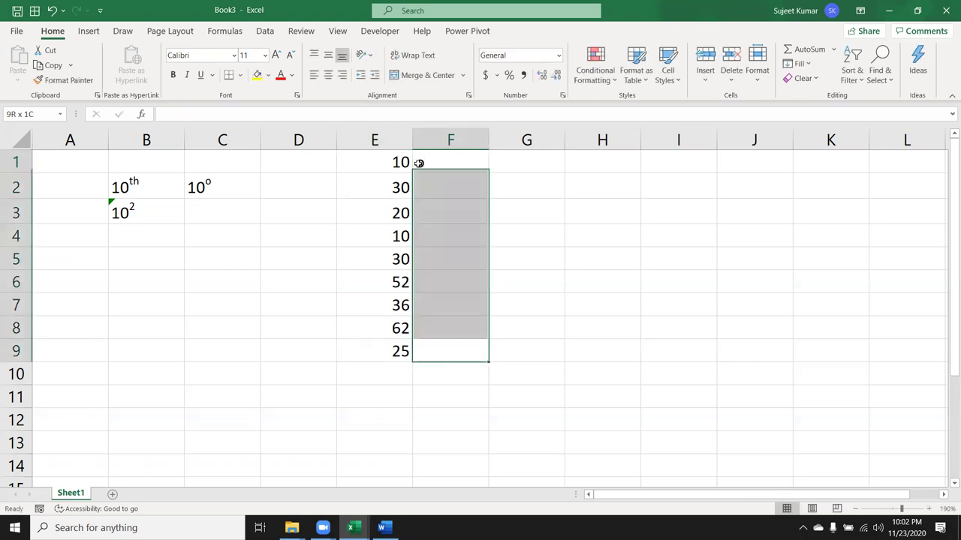
{"action": "key", "text": "Escape"}
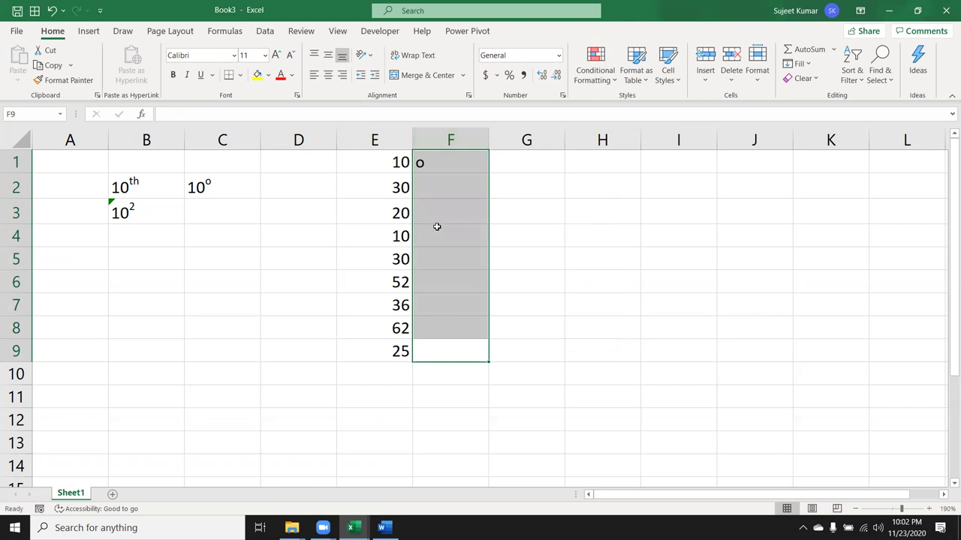
{"action": "key", "text": "ctrl+d"}
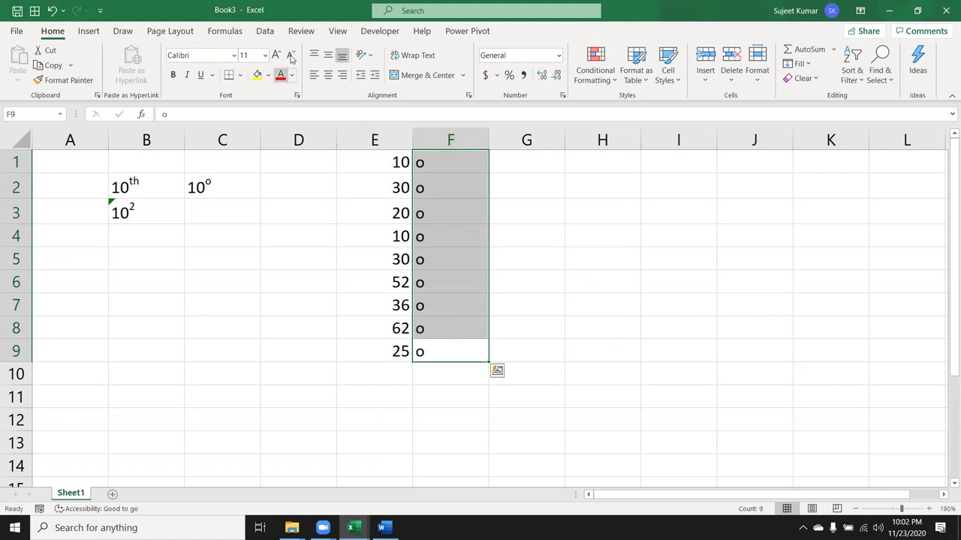
{"action": "left_click", "coordinate": [314, 55]}
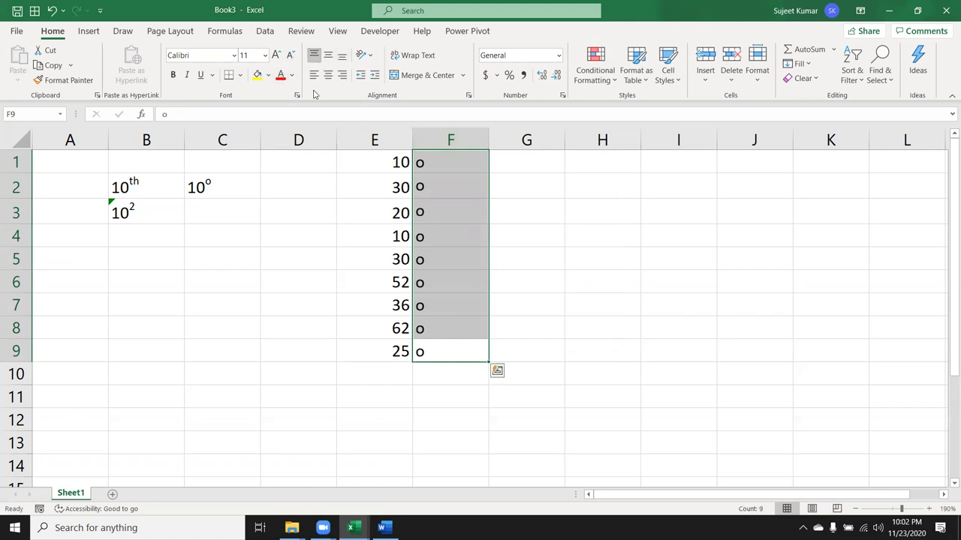
Step: Superscript the o's in F1:F9 via Format Cells and drag column F narrower
{"action": "right_click", "coordinate": [454, 189]}
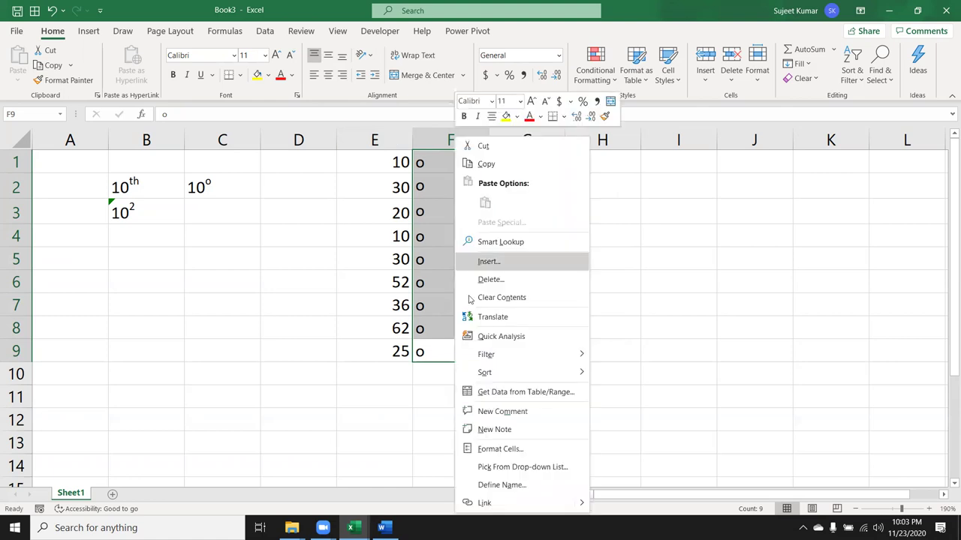
{"action": "left_click", "coordinate": [518, 448]}
{"action": "left_click", "coordinate": [411, 377]}
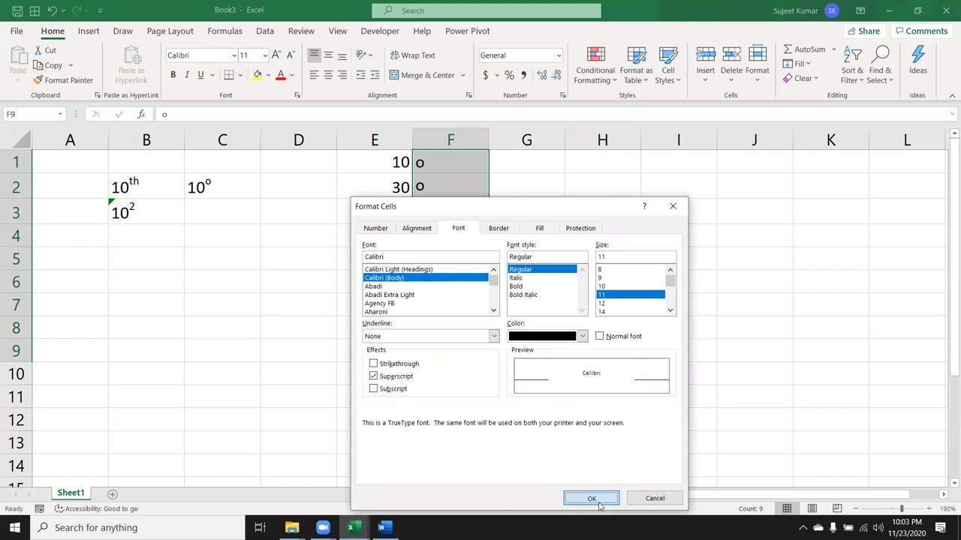
{"action": "left_click", "coordinate": [593, 499]}
{"action": "left_click", "coordinate": [549, 196]}
{"action": "mouse_move", "coordinate": [488, 140]}
{"action": "left_mouse_down"}
{"action": "mouse_move", "coordinate": [430, 145]}
{"action": "mouse_move", "coordinate": [423, 380]}
{"action": "mouse_move", "coordinate": [416, 373]}
{"action": "left_mouse_up"}
Step: Apply top, bottom, left, right and inside horizontal borders to E1:F9, with no vertical divider
{"action": "right_click", "coordinate": [388, 327]}
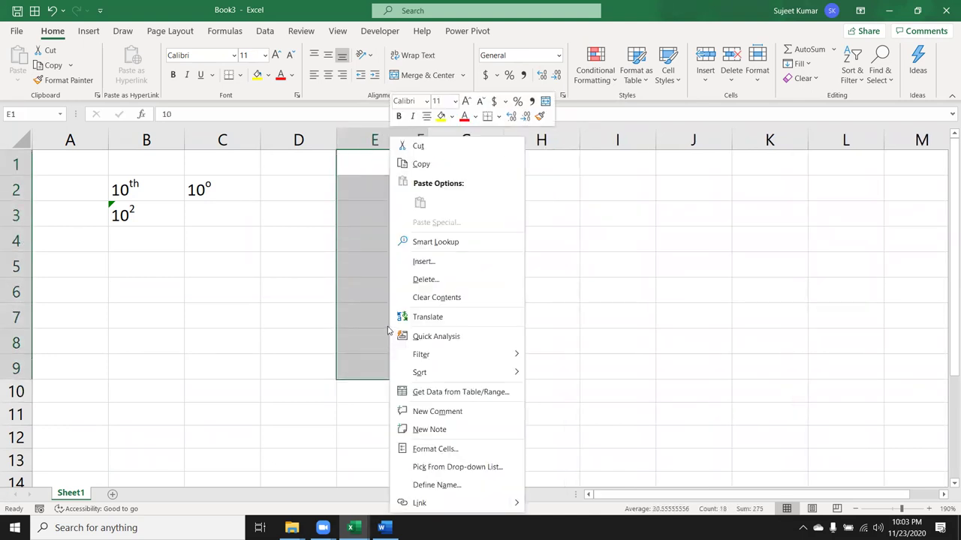
{"action": "left_click", "coordinate": [422, 450]}
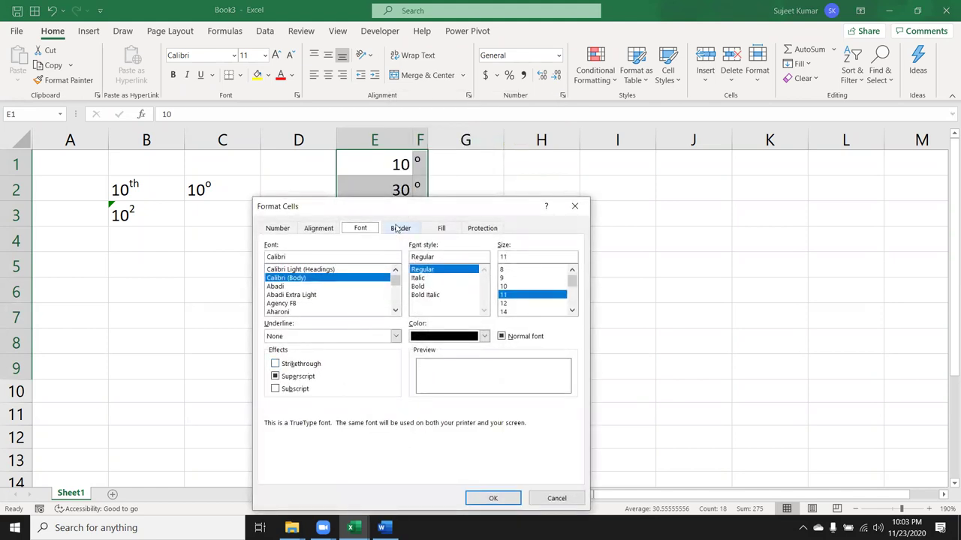
{"action": "left_click", "coordinate": [397, 229]}
{"action": "left_click", "coordinate": [430, 313]}
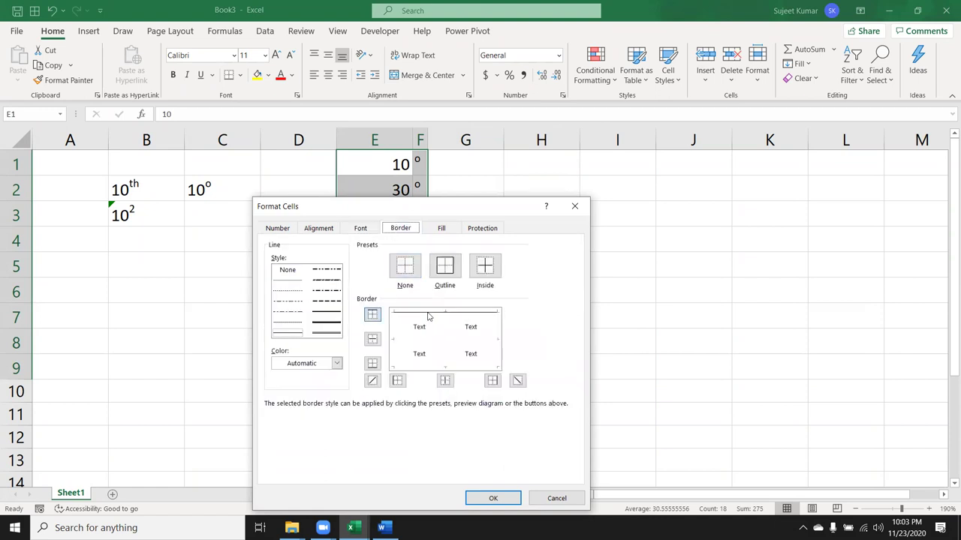
{"action": "left_click", "coordinate": [431, 365]}
{"action": "left_click", "coordinate": [398, 346]}
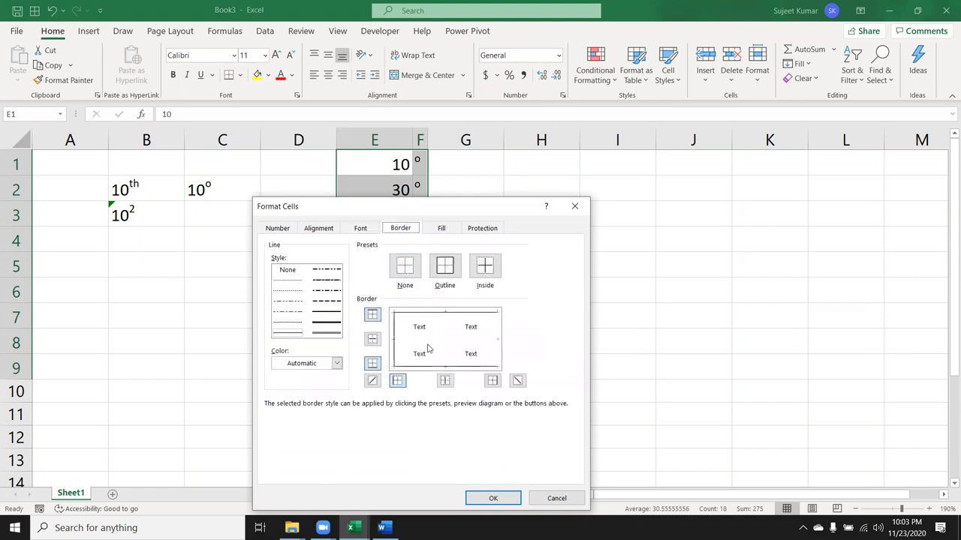
{"action": "left_click", "coordinate": [491, 351]}
{"action": "left_click", "coordinate": [447, 344]}
{"action": "left_click", "coordinate": [445, 344]}
{"action": "left_click", "coordinate": [430, 341]}
{"action": "left_click", "coordinate": [446, 334]}
{"action": "left_click", "coordinate": [445, 334]}
{"action": "left_click", "coordinate": [445, 334]}
{"action": "left_click", "coordinate": [445, 334]}
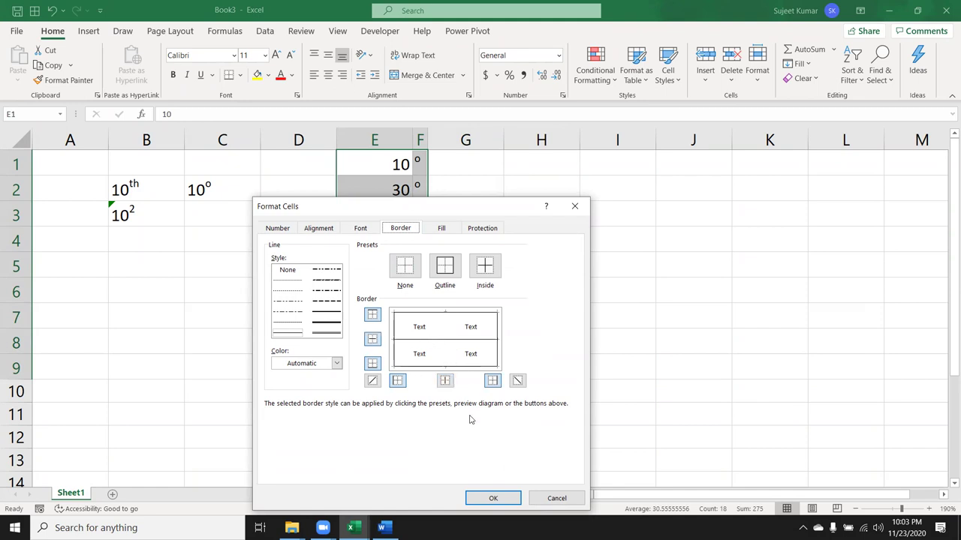
{"action": "left_click", "coordinate": [493, 499]}
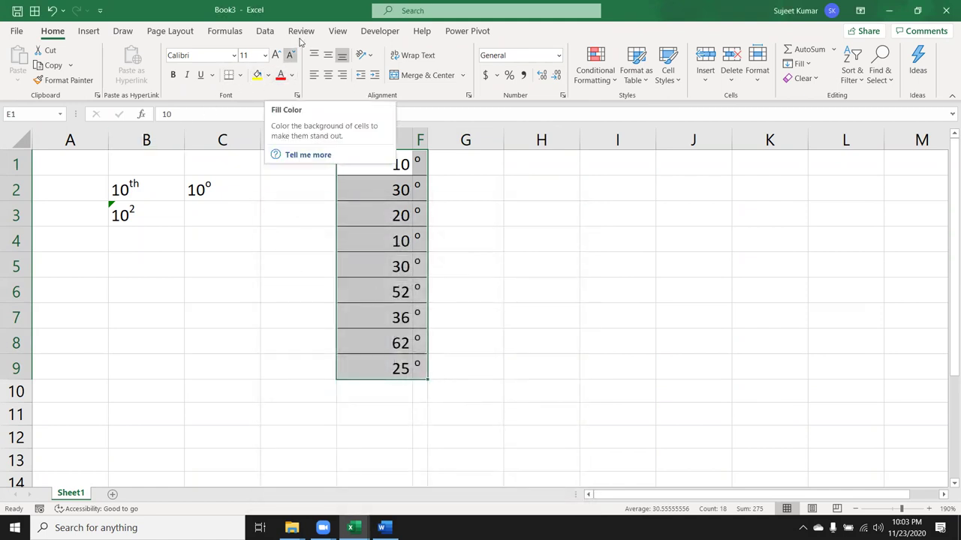
Step: Fill the degree values white and AutoFit column E to its two-digit numbers
{"action": "left_click", "coordinate": [267, 76]}
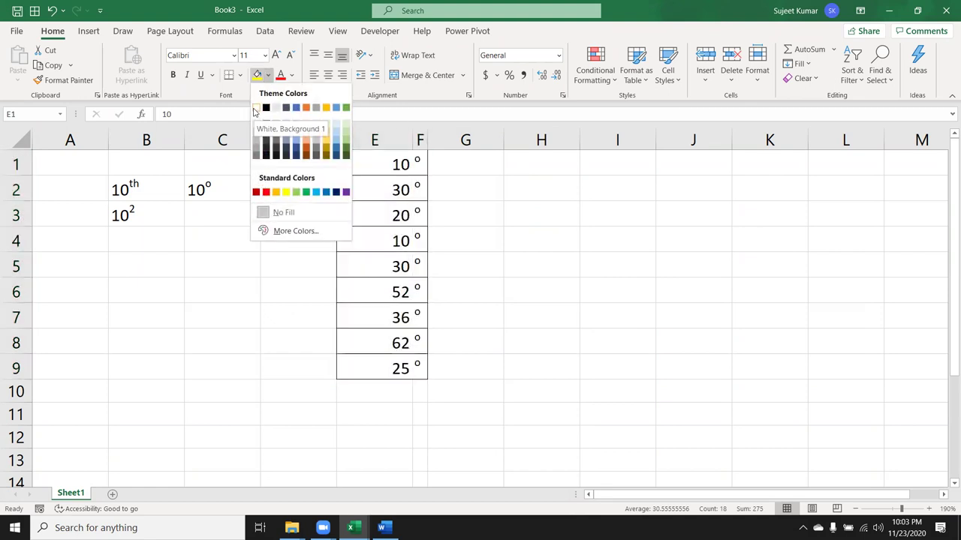
{"action": "left_click", "coordinate": [255, 108]}
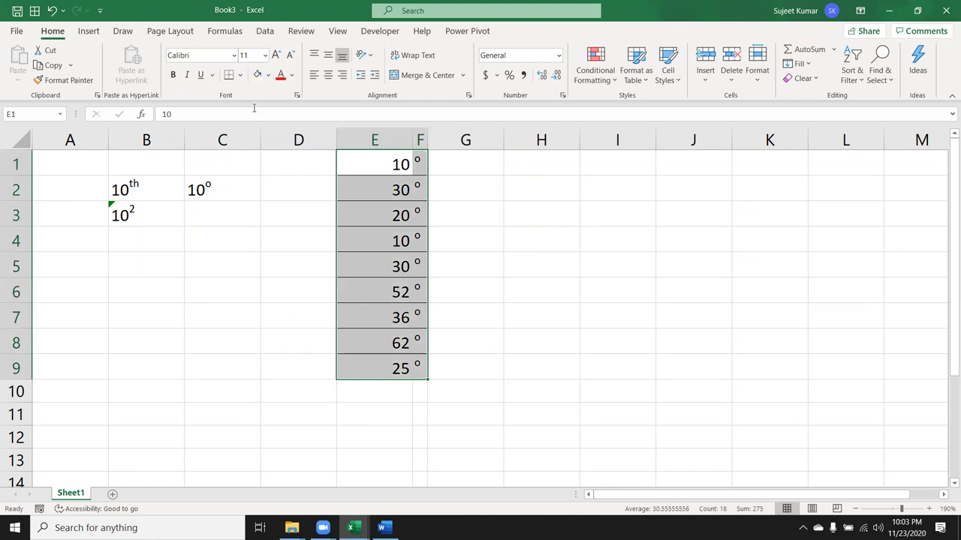
{"action": "left_click", "coordinate": [247, 162]}
{"action": "double_click", "coordinate": [412, 141]}
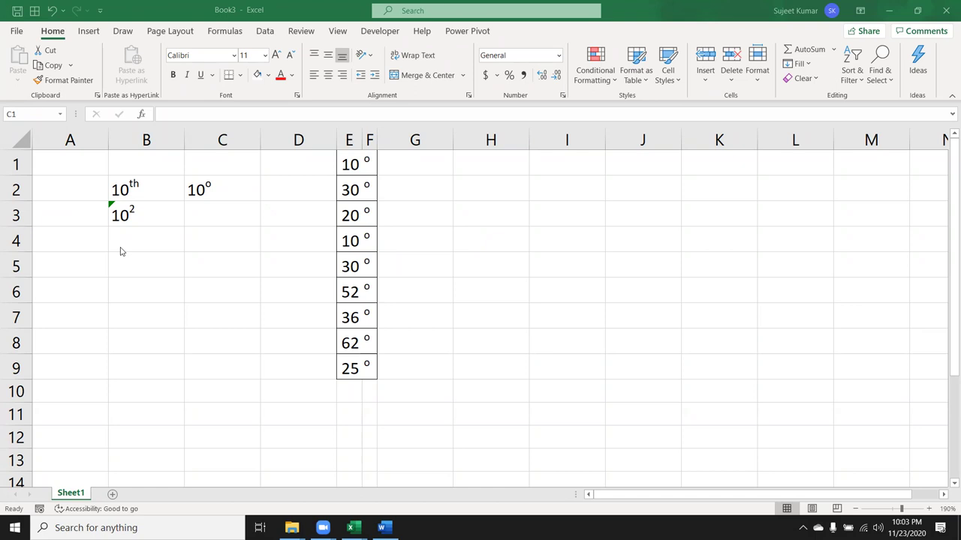
Step: Add a new worksheet, then replace Word's three ordinal lines with =rand() sample paragraphs
{"action": "key", "text": "shift+F11"}
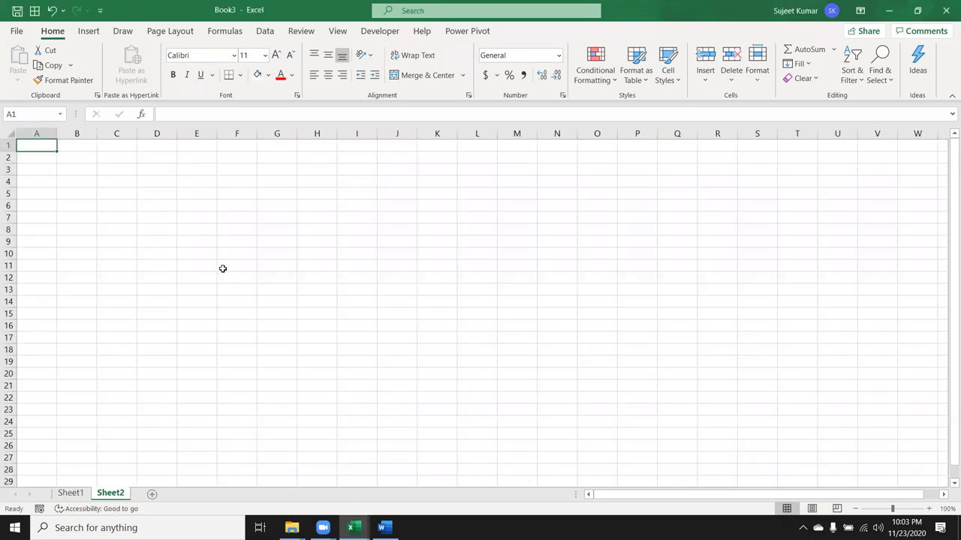
{"action": "left_click", "coordinate": [384, 527]}
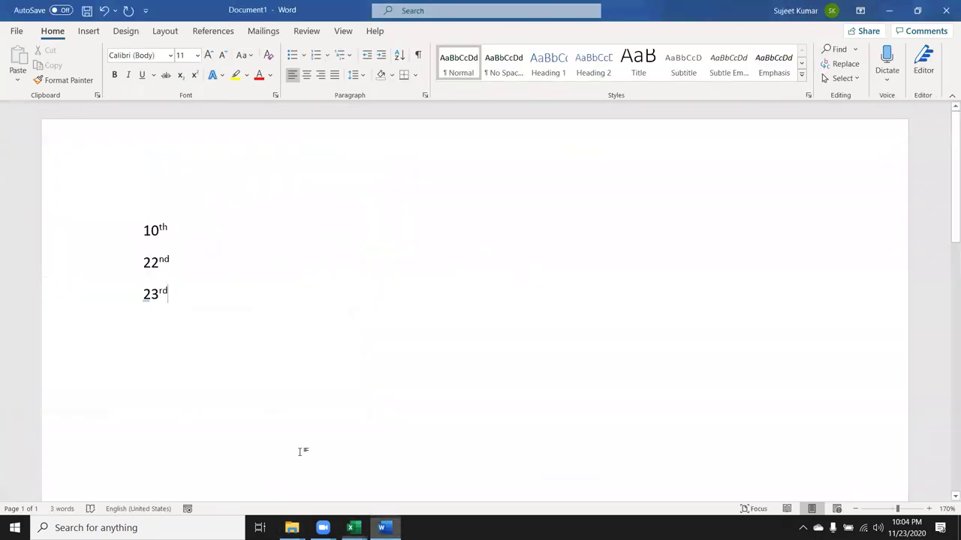
{"action": "left_click_drag", "start_coordinate": [238, 345], "coordinate": [120, 219]}
{"action": "key", "text": "BackSpace"}
{"action": "type", "text": "=rand"}
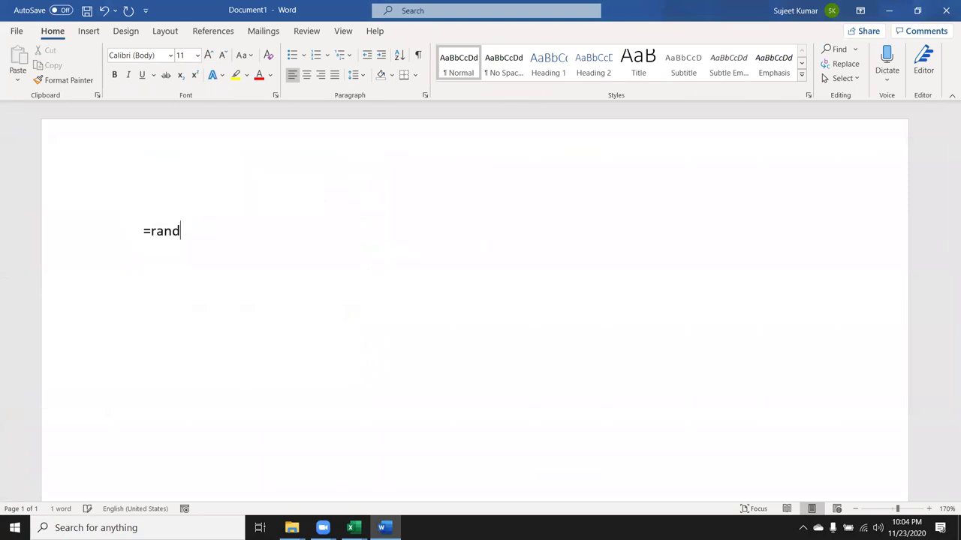
{"action": "type", "text": "()"}
{"action": "key", "text": "Return"}
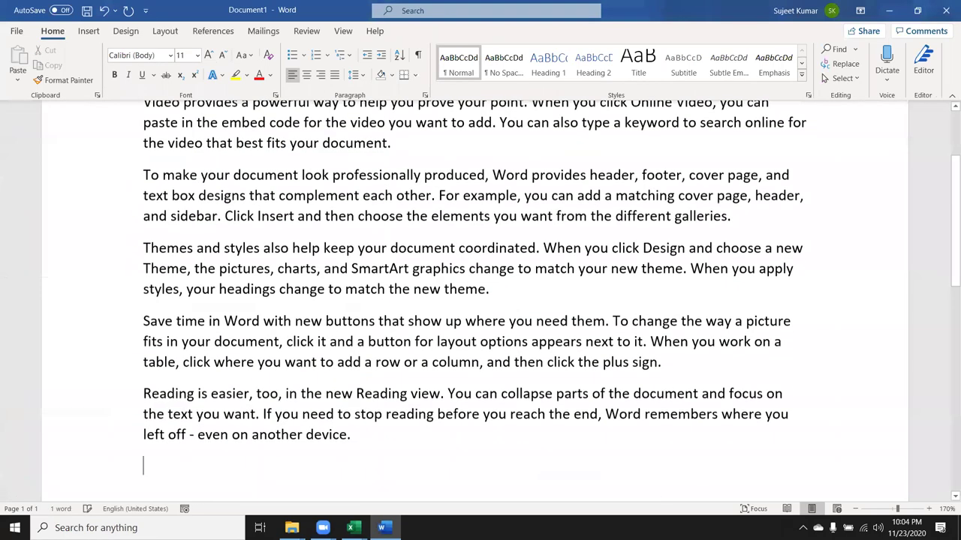
Step: Select the second sample paragraph in Word and return to Excel
{"action": "scroll", "coordinate": [24, 203], "scroll_direction": "up", "scroll_amount": 3}
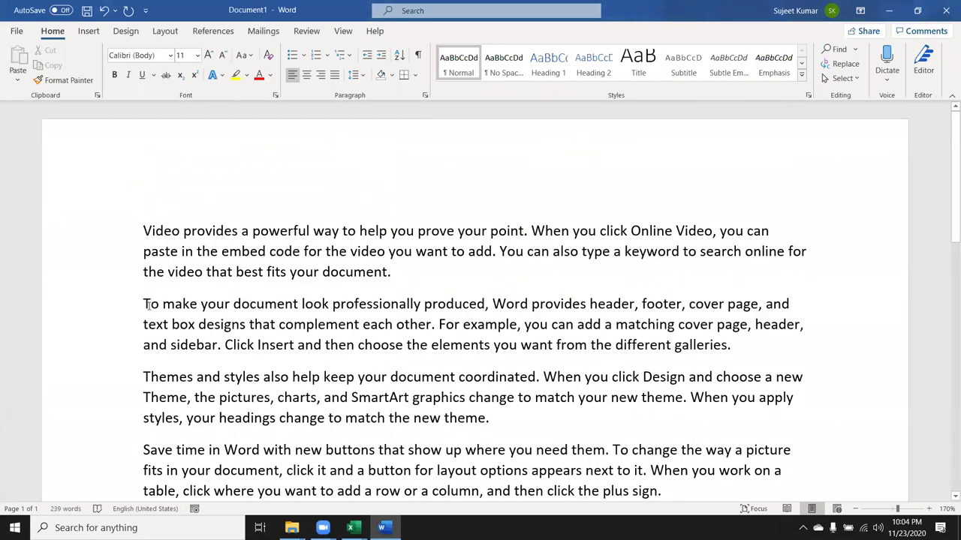
{"action": "left_click_drag", "start_coordinate": [143, 303], "coordinate": [732, 349]}
{"action": "key", "text": "ctrl+c"}
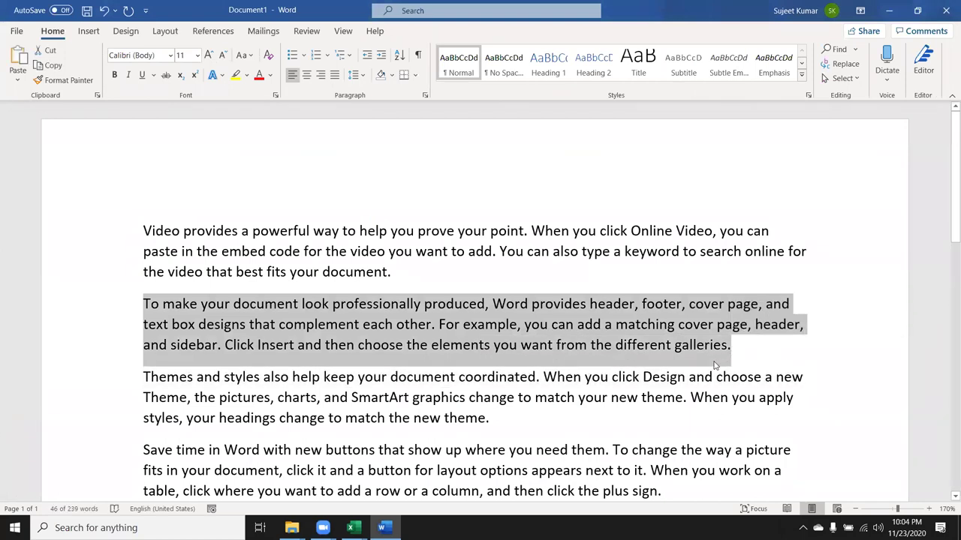
{"action": "left_click", "coordinate": [352, 527]}
Step: Merge cells E3:M6 on Sheet2 into one block
{"action": "left_click", "coordinate": [200, 171]}
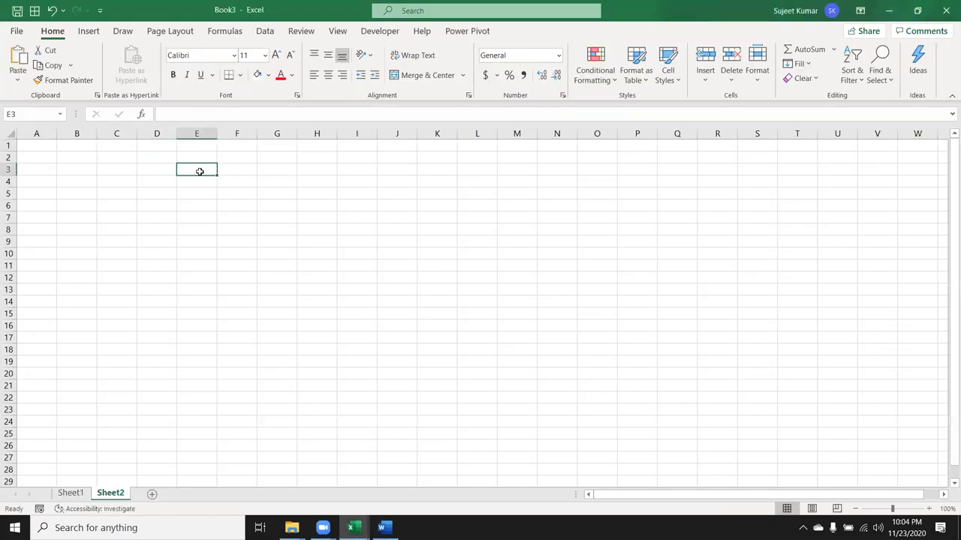
{"action": "left_click_drag", "start_coordinate": [201, 169], "coordinate": [510, 207]}
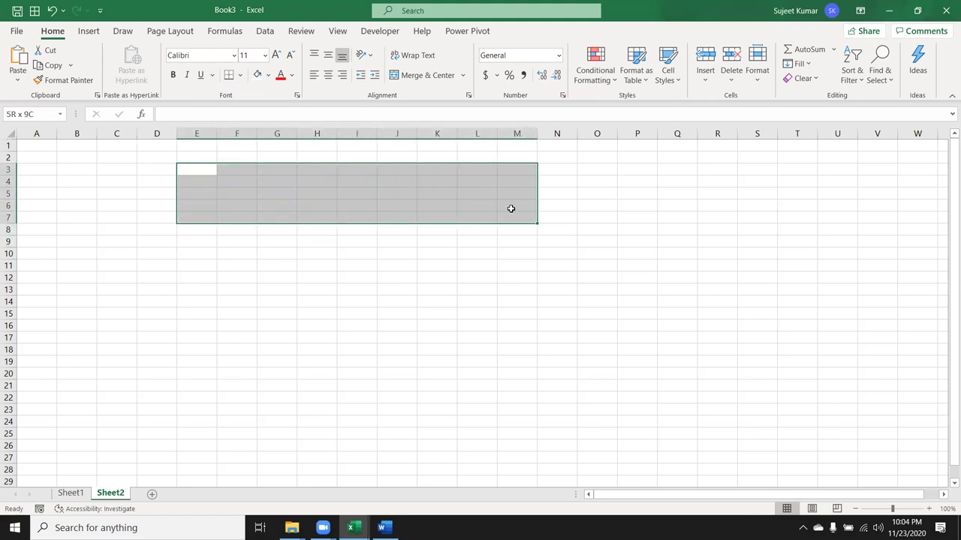
{"action": "left_click", "coordinate": [424, 75]}
Step: Paste the copied Word paragraph into the merged E3:M6 cell
{"action": "left_click", "coordinate": [304, 253]}
{"action": "double_click", "coordinate": [315, 198]}
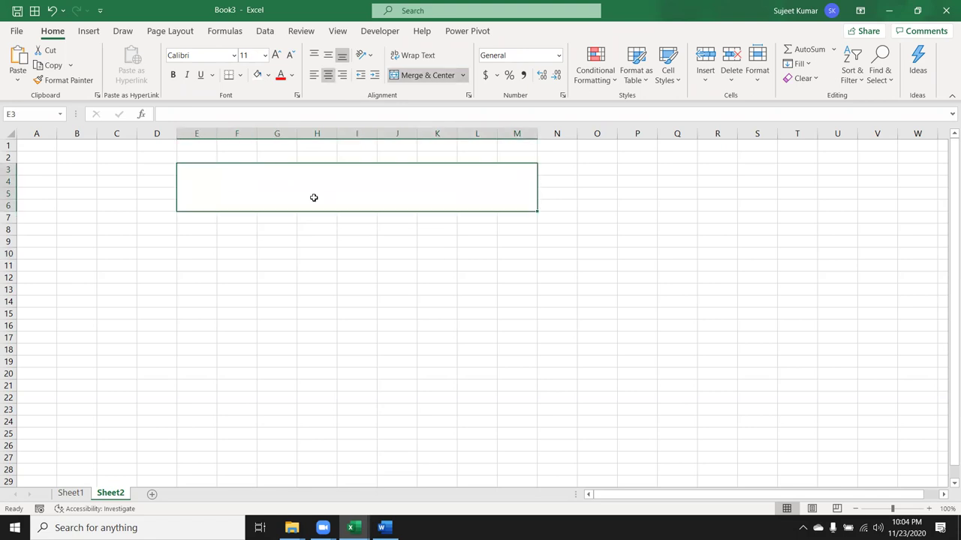
{"action": "key", "text": "ctrl+v"}
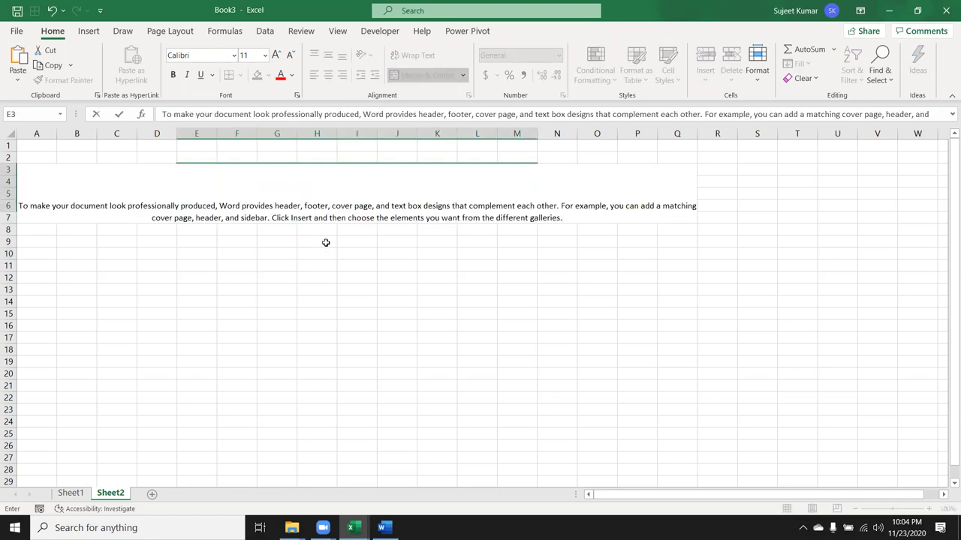
{"action": "left_click", "coordinate": [326, 251]}
{"action": "left_click", "coordinate": [334, 209]}
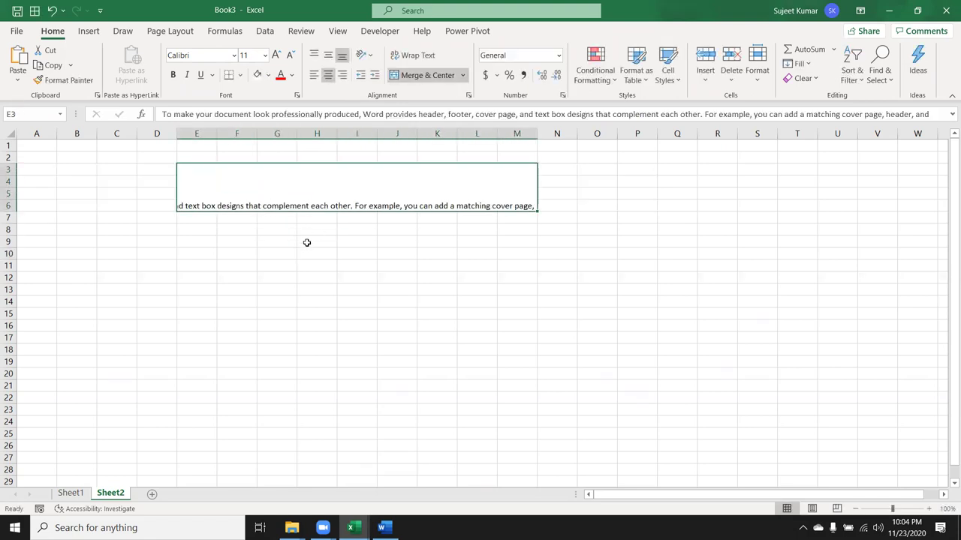
Step: Wrap and left-align the paragraph, and make row 6 slightly taller
{"action": "left_click", "coordinate": [412, 55]}
{"action": "left_click", "coordinate": [312, 76]}
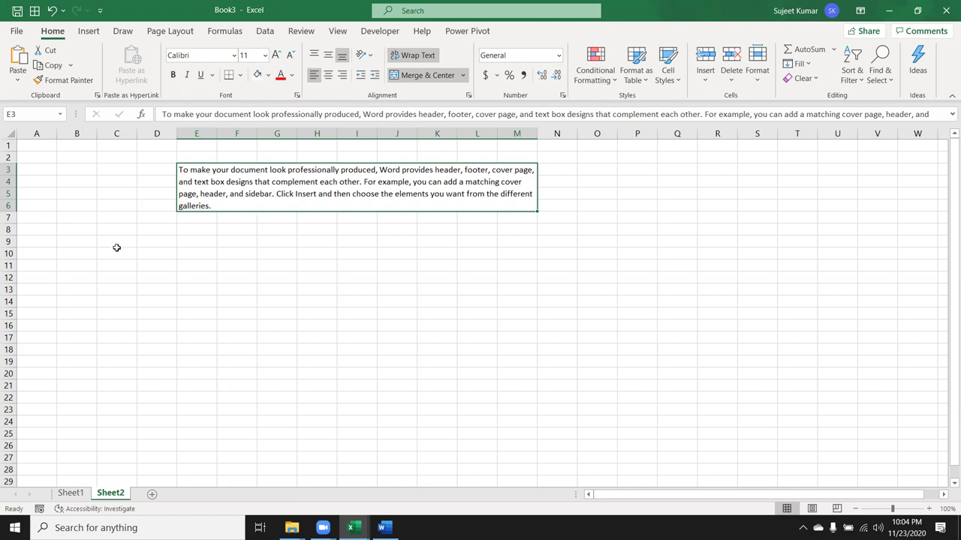
{"action": "left_click_drag", "start_coordinate": [16, 212], "coordinate": [15, 220]}
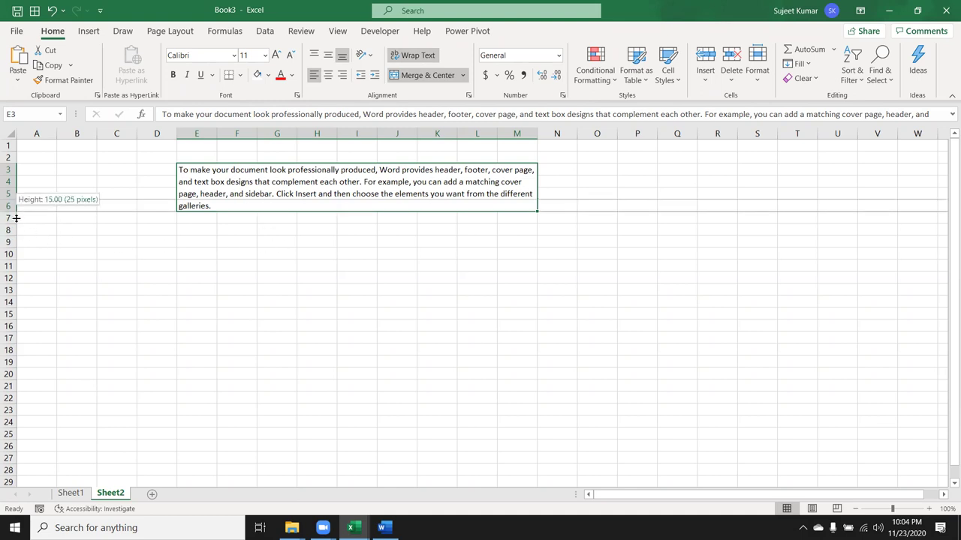
Step: Colour the word 'complement' in the merged paragraph red
{"action": "left_click", "coordinate": [299, 271]}
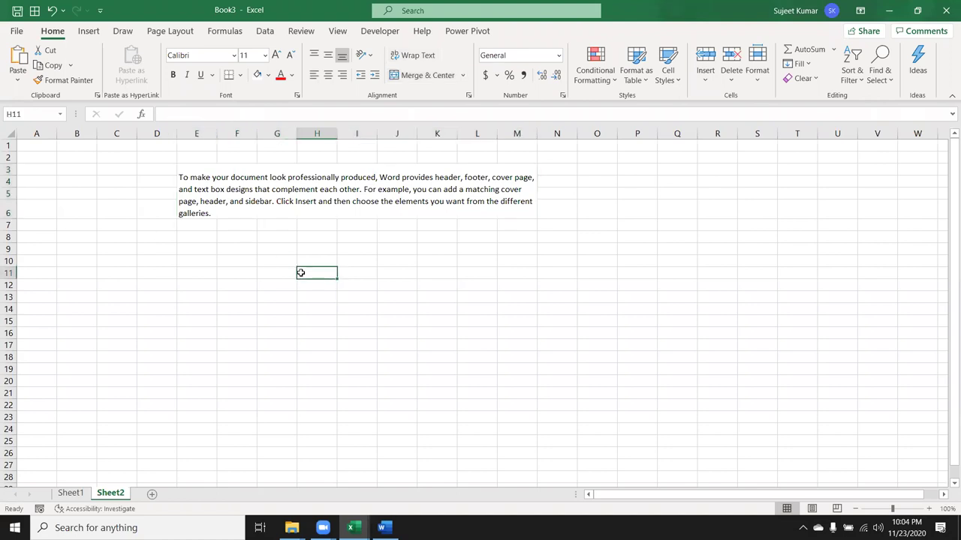
{"action": "left_click", "coordinate": [377, 212]}
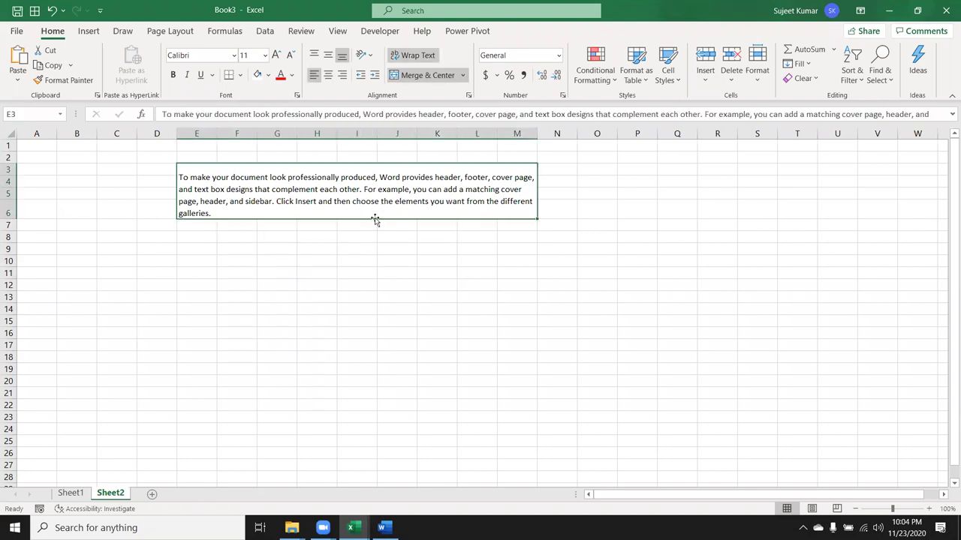
{"action": "double_click", "coordinate": [277, 191]}
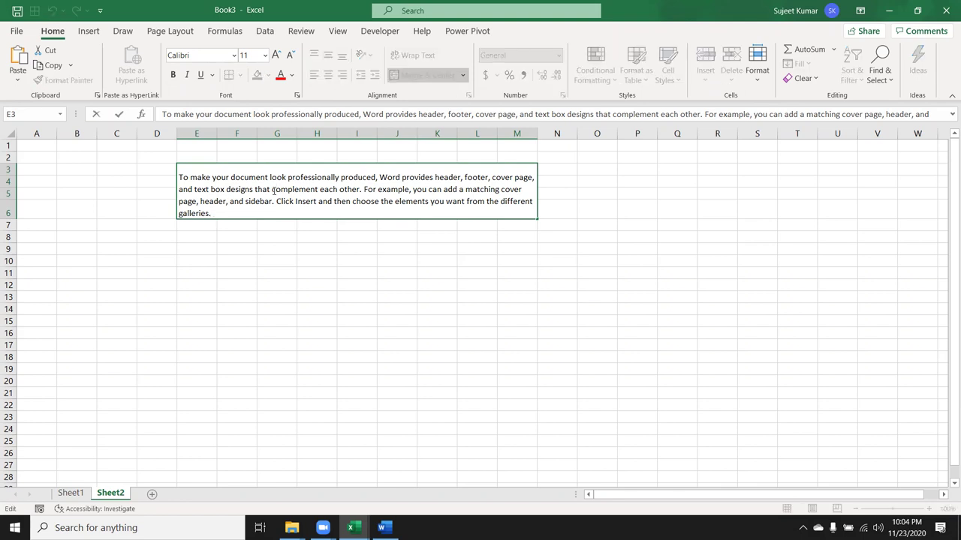
{"action": "mouse_move", "coordinate": [289, 191]}
{"action": "left_mouse_down"}
{"action": "mouse_move", "coordinate": [322, 201]}
{"action": "mouse_move", "coordinate": [321, 191]}
{"action": "left_mouse_up"}
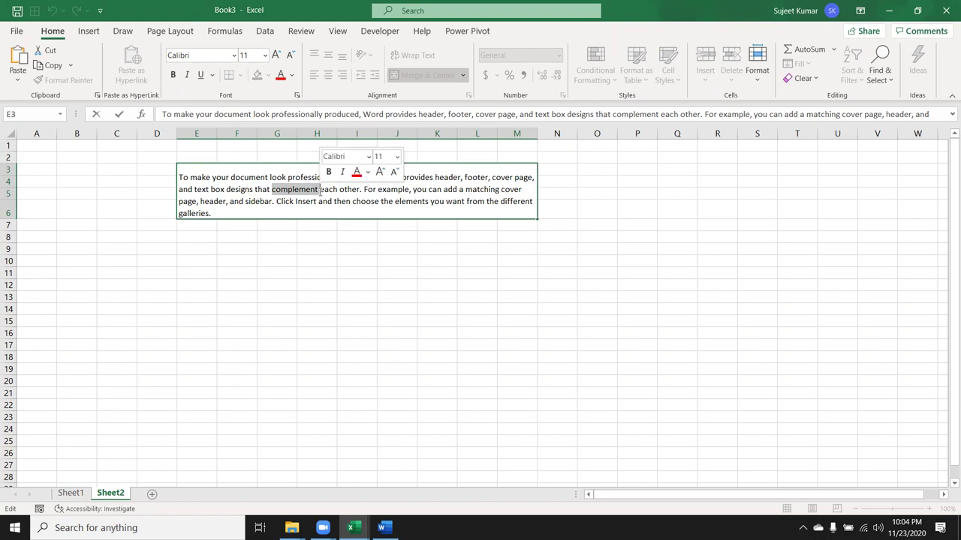
{"action": "left_click", "coordinate": [356, 173]}
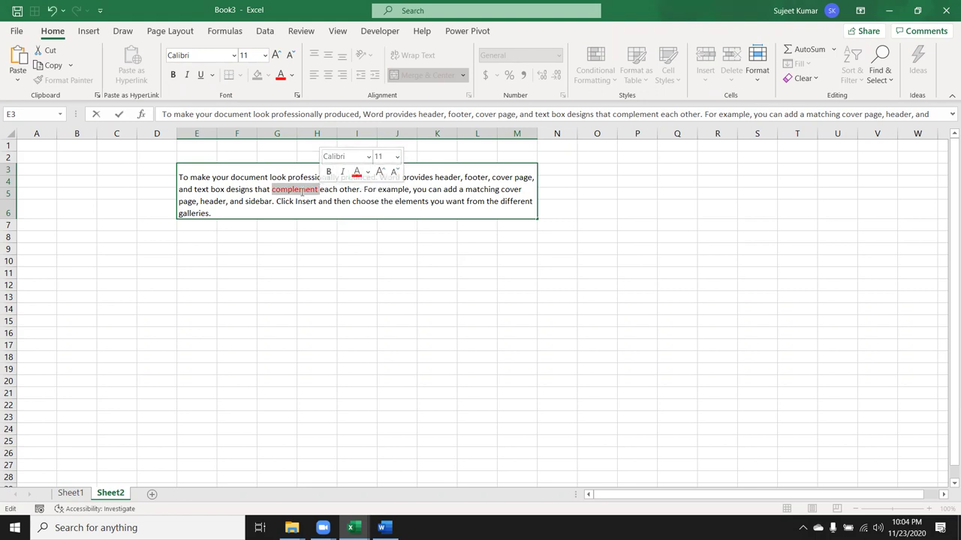
Step: Apply strikethrough to 'complement' through Format Cells
{"action": "right_click", "coordinate": [302, 191]}
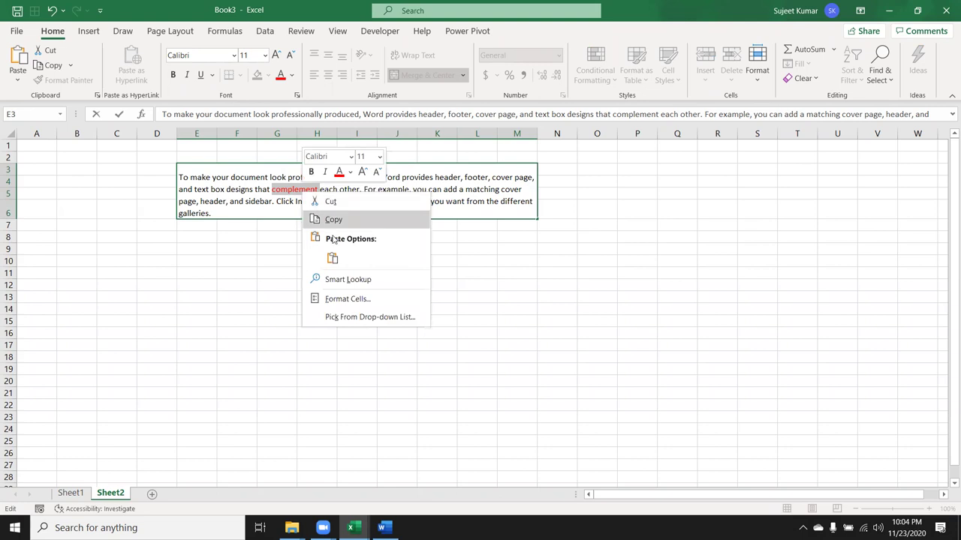
{"action": "left_click", "coordinate": [359, 299]}
{"action": "left_click", "coordinate": [233, 301]}
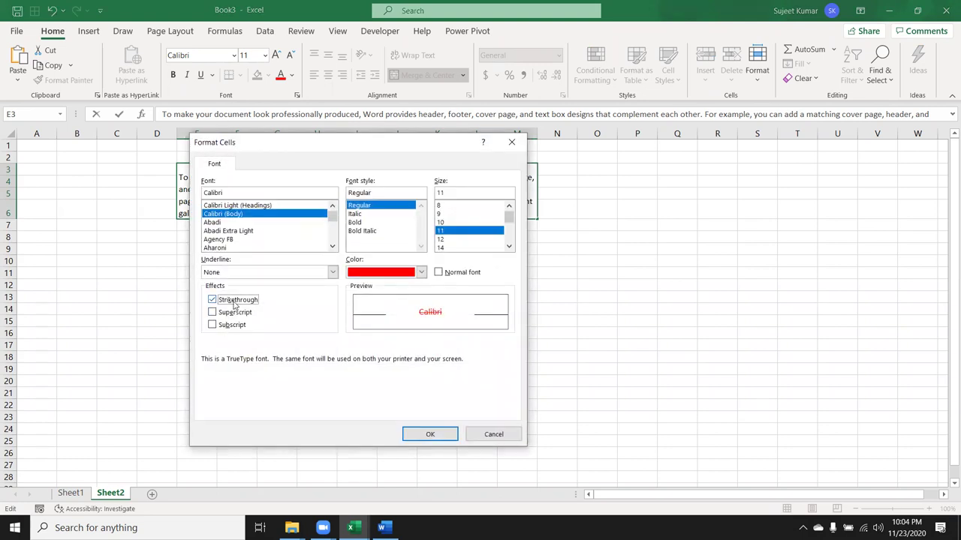
{"action": "left_click", "coordinate": [430, 434]}
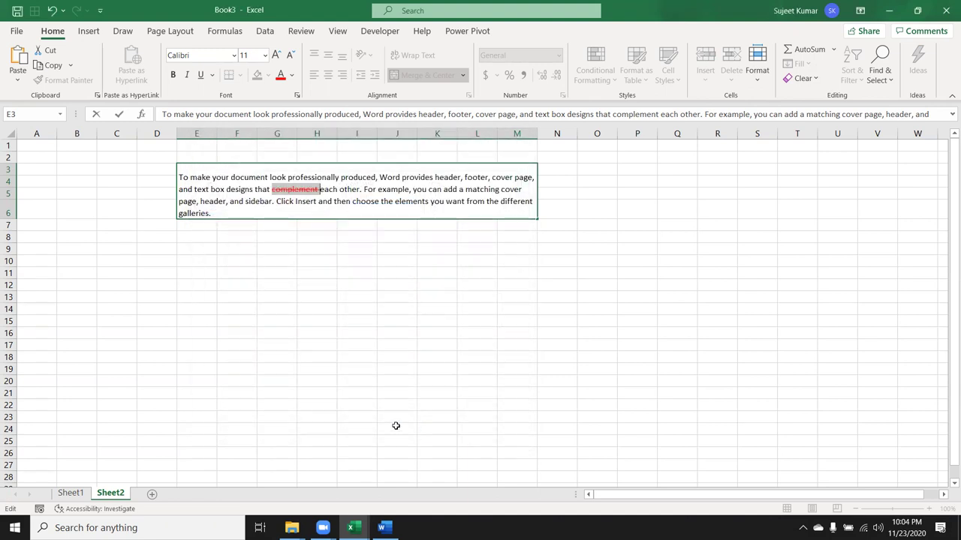
{"action": "left_click", "coordinate": [292, 334]}
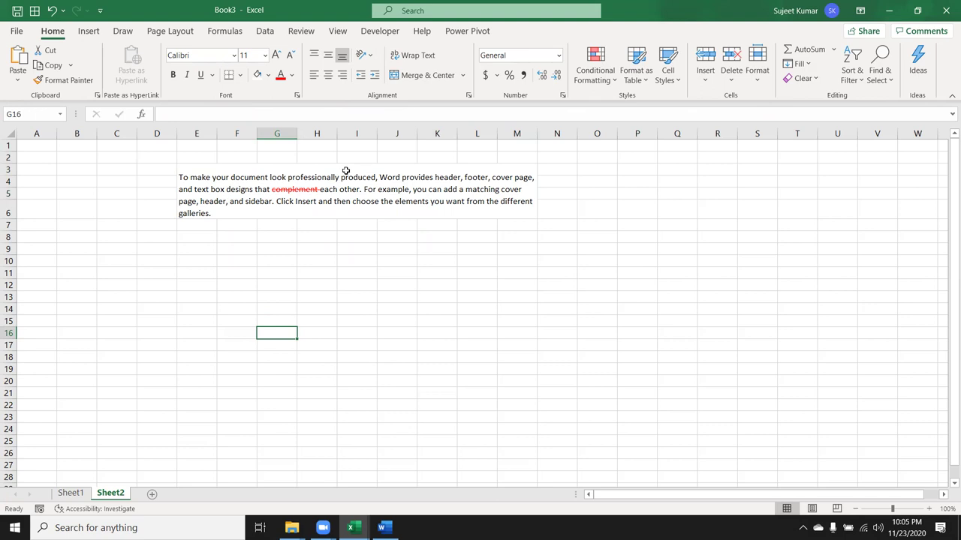
Step: Enter 85, 36, 63, 25, 63, 25, 63, 52, 36, 52, 36, 52, 36, 62, 63 down column B from B1
{"action": "left_click", "coordinate": [65, 143]}
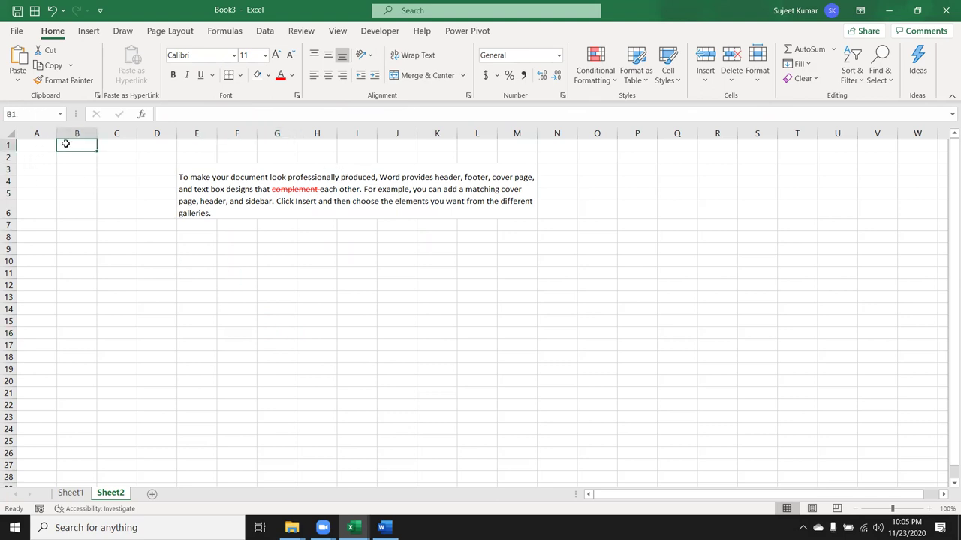
{"action": "type", "text": "85"}
{"action": "key", "text": "Return"}
{"action": "type", "text": "36"}
{"action": "key", "text": "Return"}
{"action": "type", "text": "63"}
{"action": "key", "text": "Return"}
{"action": "type", "text": "25"}
{"action": "key", "text": "Return"}
{"action": "type", "text": "63"}
{"action": "key", "text": "Return"}
{"action": "type", "text": "25"}
{"action": "key", "text": "Return"}
{"action": "type", "text": "63"}
{"action": "key", "text": "Return"}
{"action": "type", "text": "52"}
{"action": "key", "text": "Return"}
{"action": "type", "text": "6"}
{"action": "key", "text": "Return"}
{"action": "type", "text": "52"}
{"action": "key", "text": "Return"}
{"action": "type", "text": "2136"}
{"action": "key", "text": "Return"}
{"action": "type", "text": "5"}
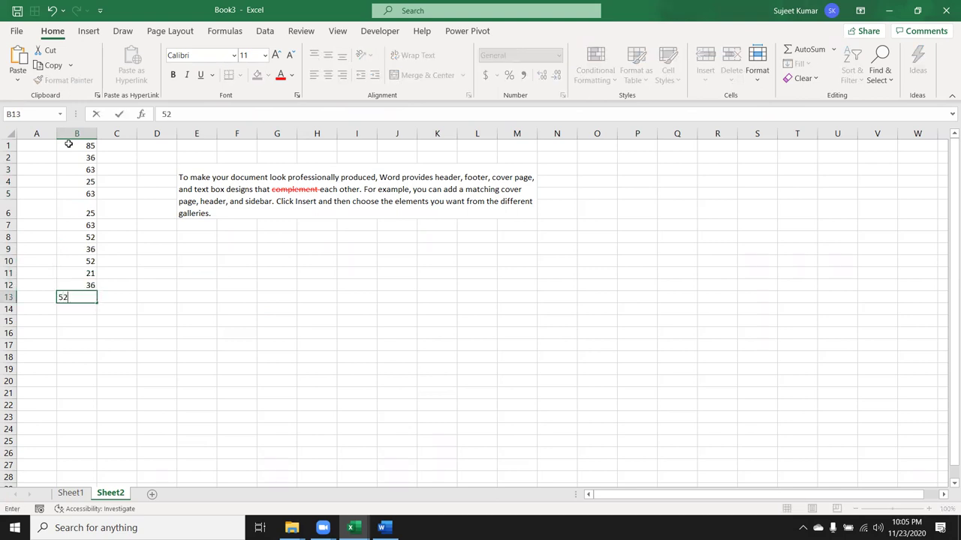
{"action": "key", "text": "Return"}
{"action": "type", "text": "36"}
{"action": "key", "text": "Return"}
{"action": "type", "text": "62"}
{"action": "key", "text": "Return"}
{"action": "type", "text": "6"}
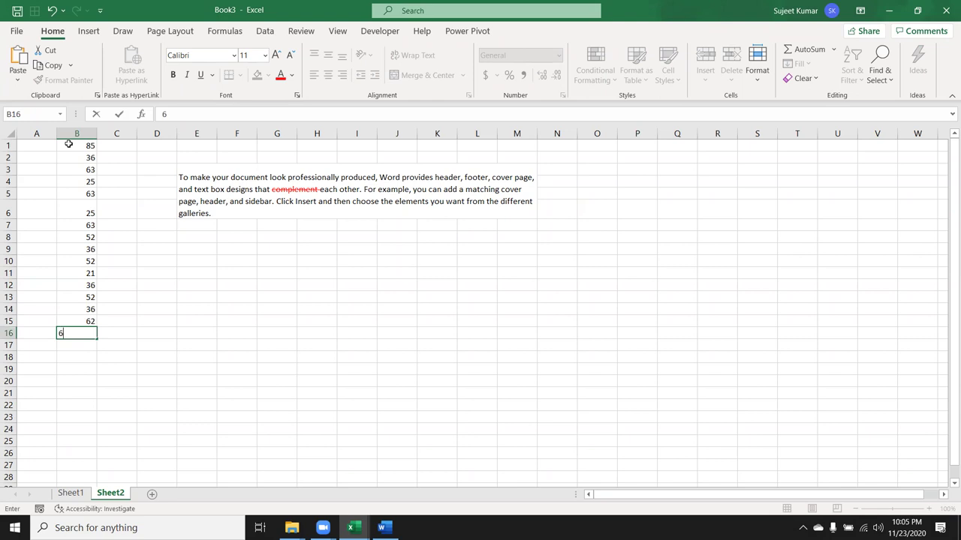
{"action": "type", "text": "3"}
{"action": "key", "text": "Return"}
Step: Strike through B4's value 25 via Format Cells, then undo it
{"action": "left_click", "coordinate": [83, 183]}
{"action": "right_click", "coordinate": [82, 184]}
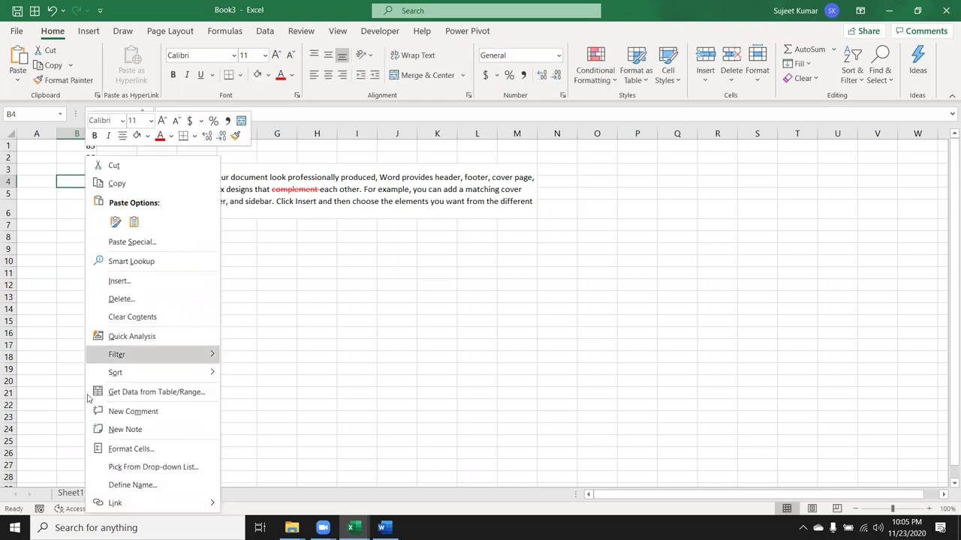
{"action": "left_click", "coordinate": [123, 449]}
{"action": "left_click", "coordinate": [50, 366]}
{"action": "left_click", "coordinate": [244, 498]}
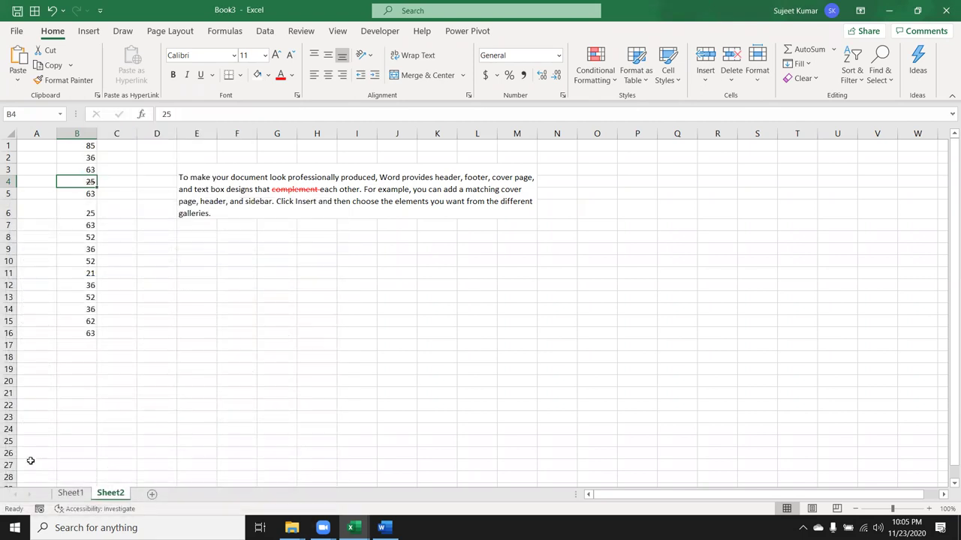
{"action": "left_click", "coordinate": [242, 368]}
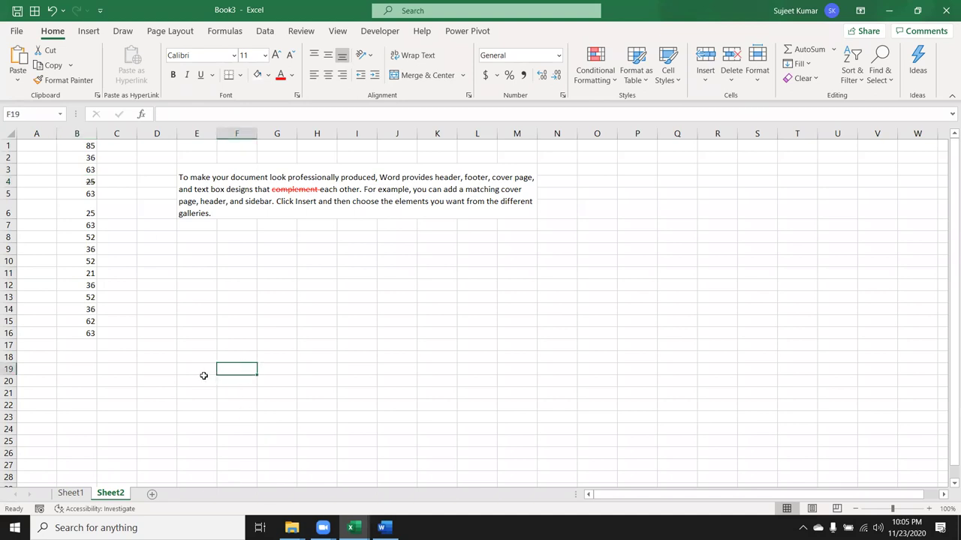
{"action": "key", "text": "ctrl+z"}
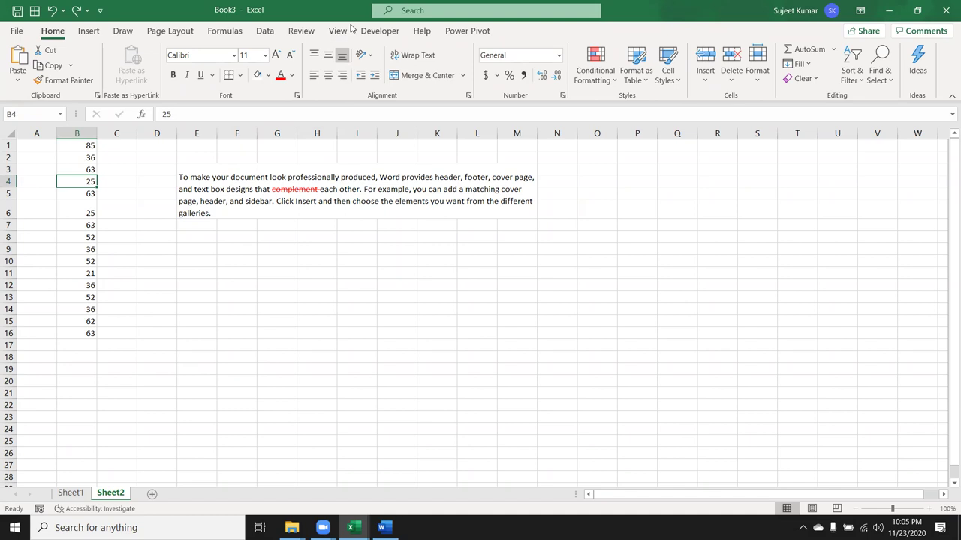
Step: AutoFit column B down to width 4.00 to fit its two-digit numbers
{"action": "mouse_move", "coordinate": [69, 168]}
{"action": "left_mouse_down"}
{"action": "mouse_move", "coordinate": [97, 169]}
{"action": "mouse_move", "coordinate": [66, 174]}
{"action": "left_mouse_up"}
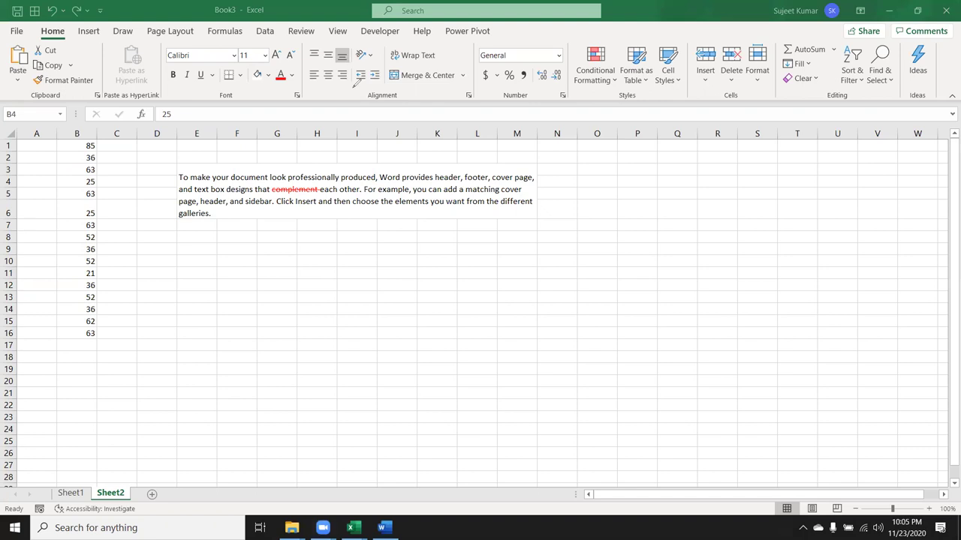
{"action": "double_click", "coordinate": [100, 132]}
{"action": "left_click_drag", "start_coordinate": [70, 134], "coordinate": [78, 134]}
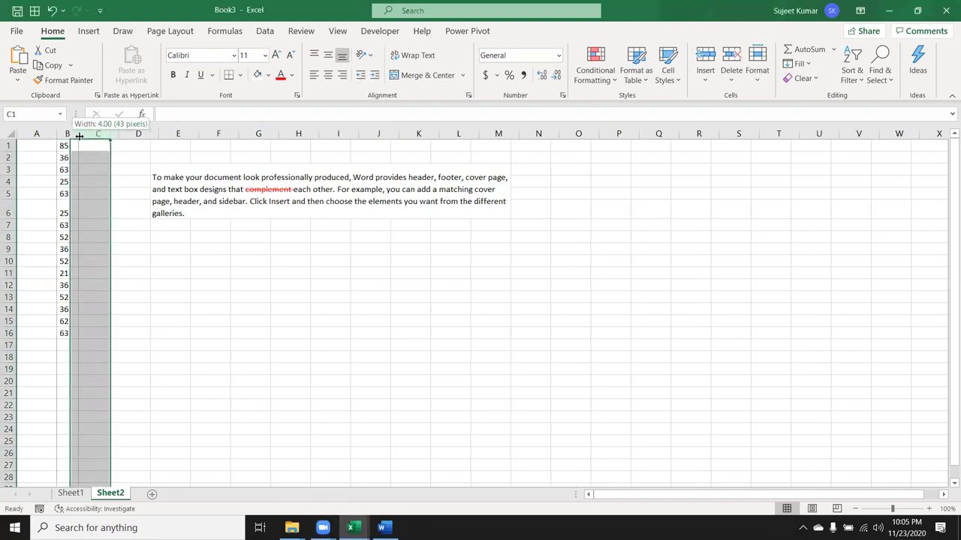
{"action": "left_click", "coordinate": [732, 75]}
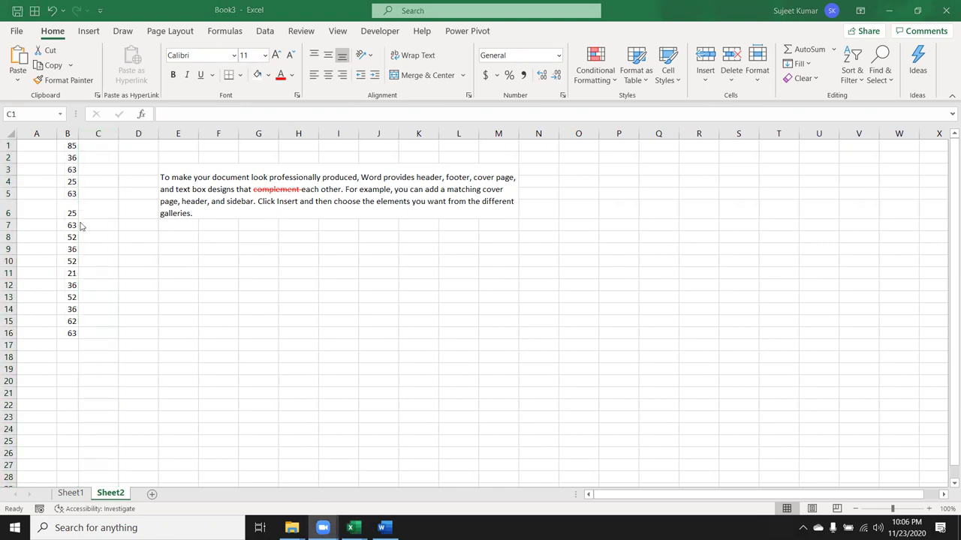
Step: Give cell B3 a thick red X of both diagonal borders
{"action": "left_click", "coordinate": [68, 172]}
{"action": "right_click", "coordinate": [68, 171]}
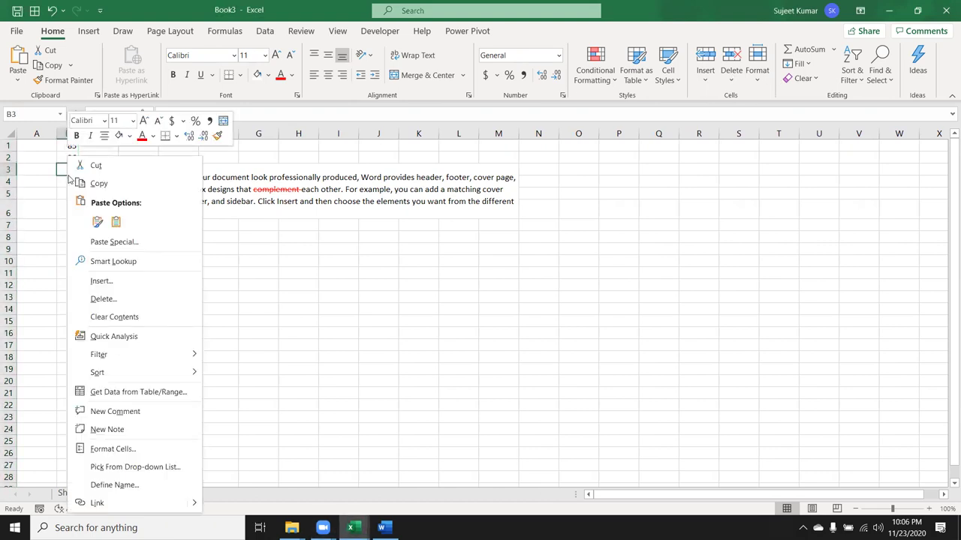
{"action": "left_click", "coordinate": [113, 449]}
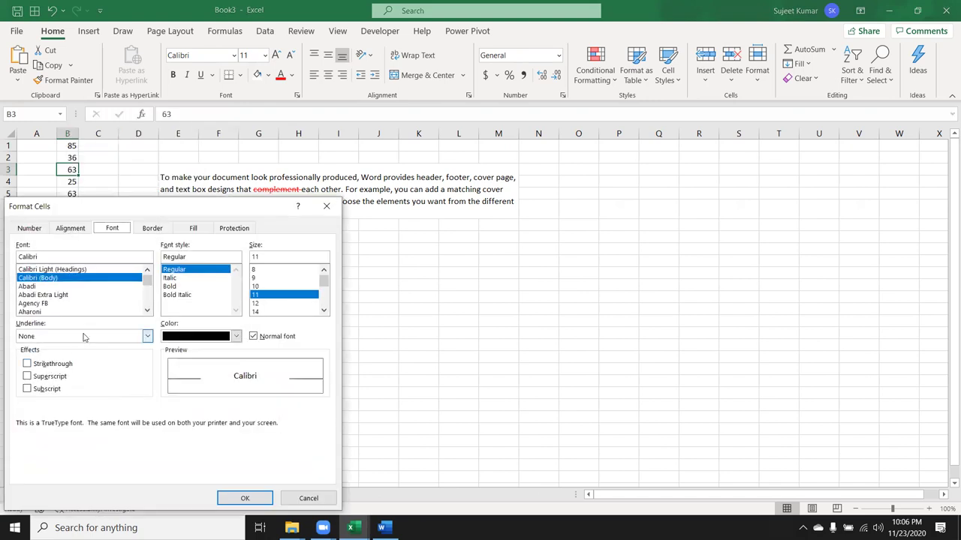
{"action": "left_click", "coordinate": [153, 229]}
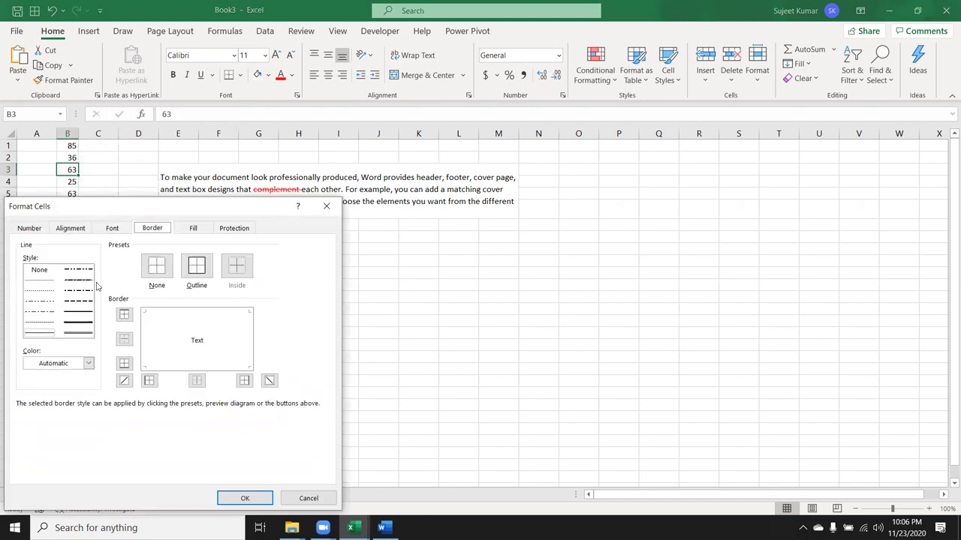
{"action": "left_click", "coordinate": [41, 365]}
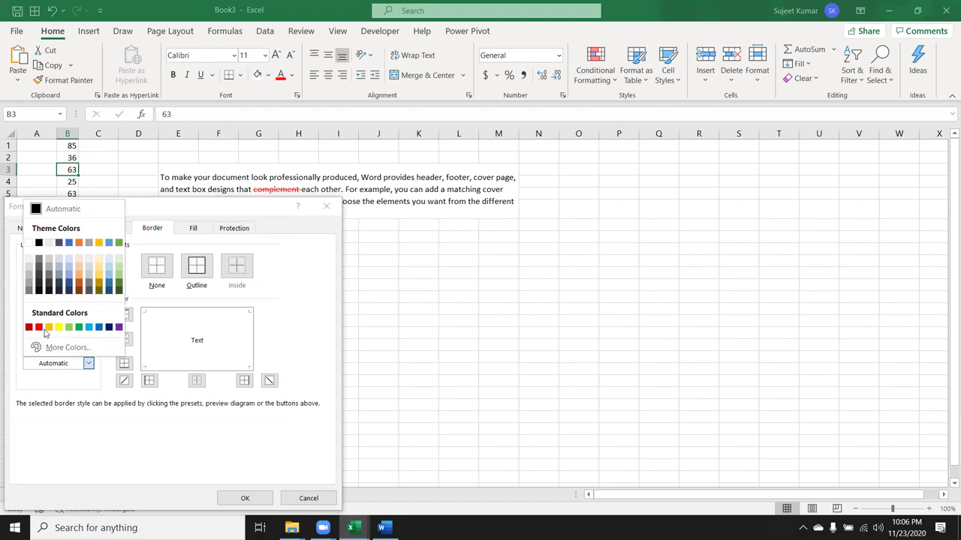
{"action": "left_click", "coordinate": [39, 328]}
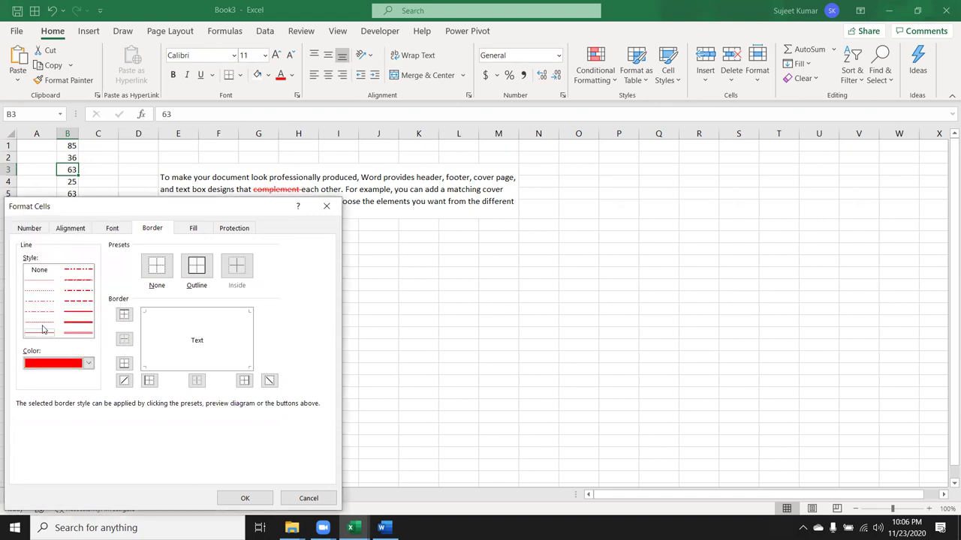
{"action": "left_click", "coordinate": [78, 322]}
{"action": "left_click", "coordinate": [125, 382]}
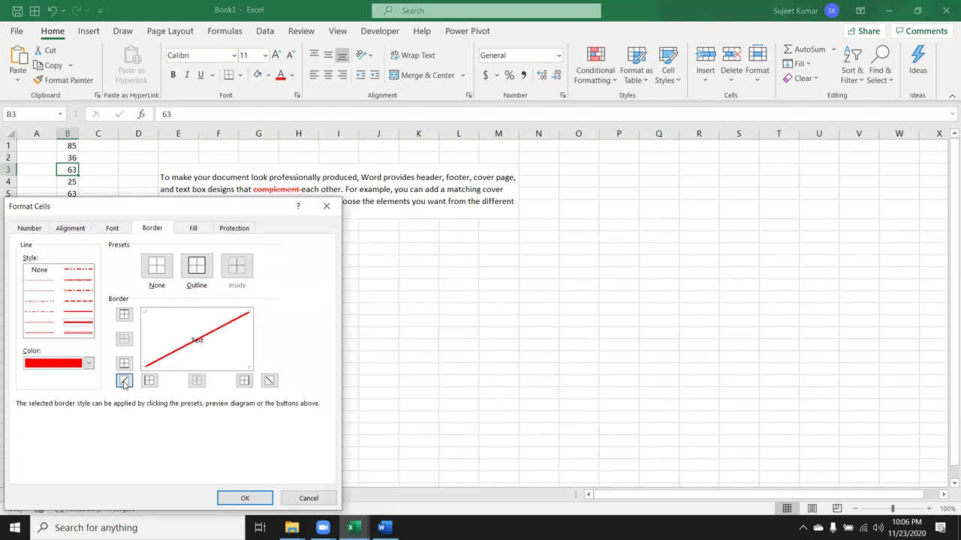
{"action": "left_click", "coordinate": [269, 380]}
{"action": "left_click", "coordinate": [247, 499]}
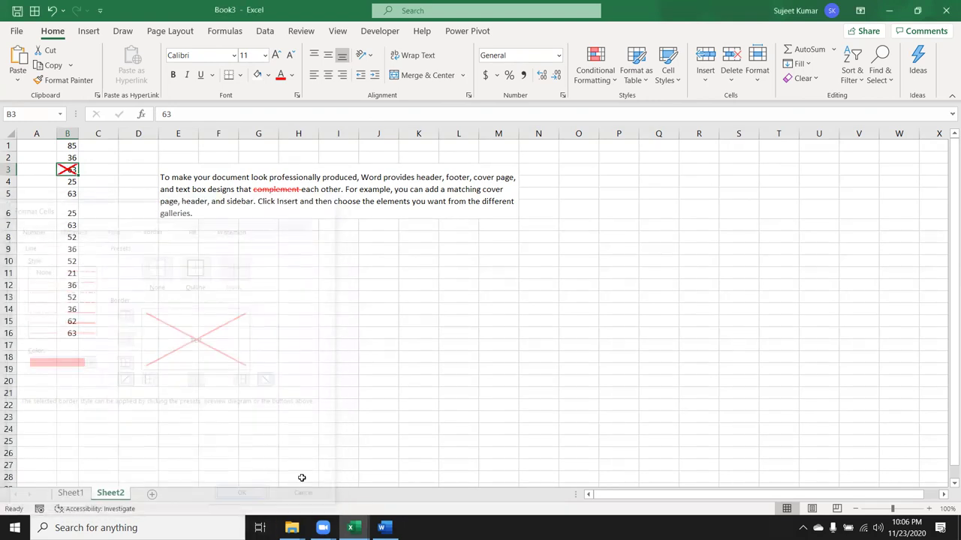
{"action": "left_click", "coordinate": [103, 403]}
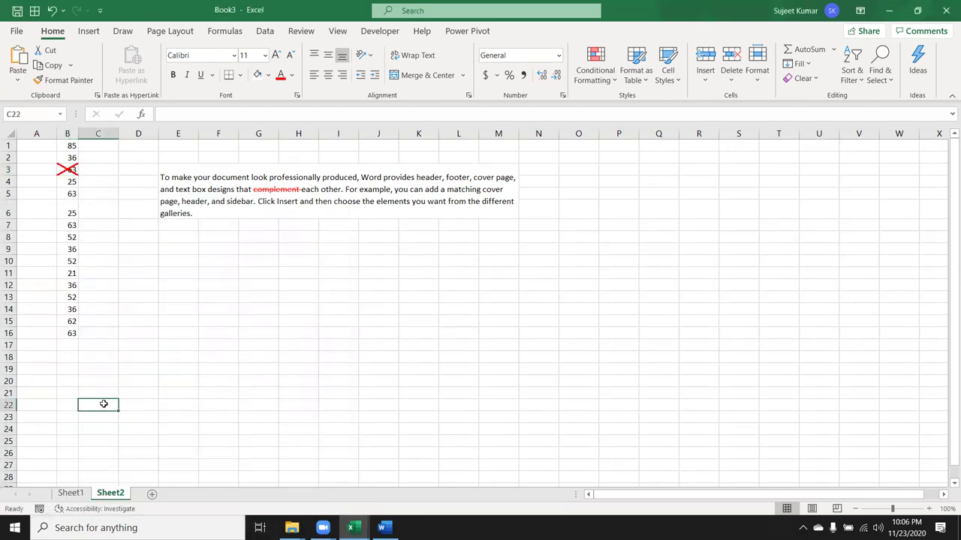
Step: Copy B3's red X onto B12, B15:B16 and B8 with Format Painter
{"action": "left_click", "coordinate": [61, 286]}
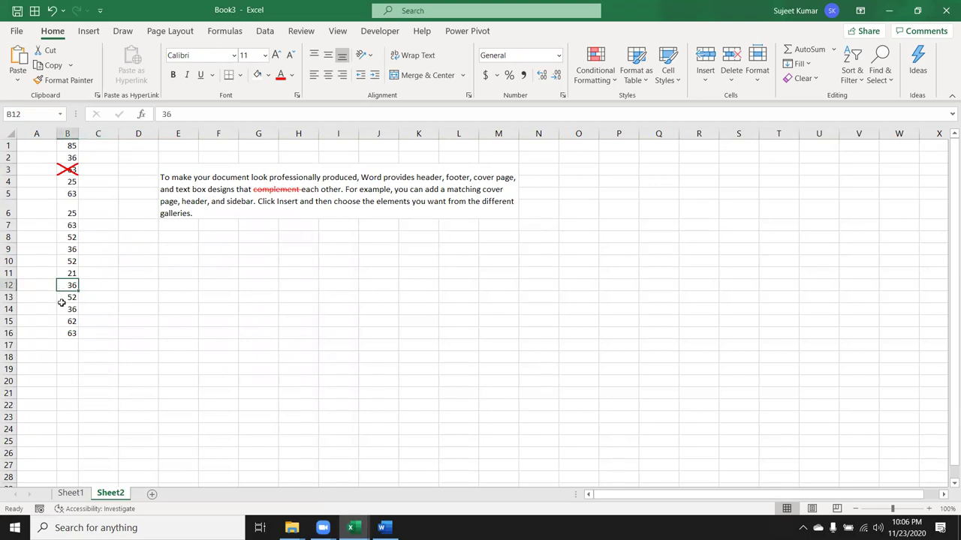
{"action": "left_click_drag", "start_coordinate": [67, 321], "coordinate": [69, 333]}
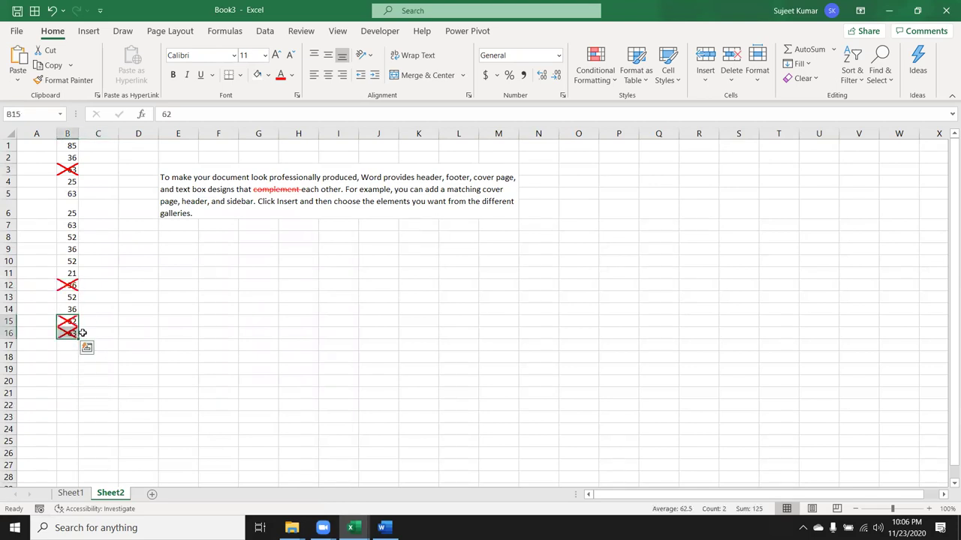
{"action": "left_click", "coordinate": [68, 237]}
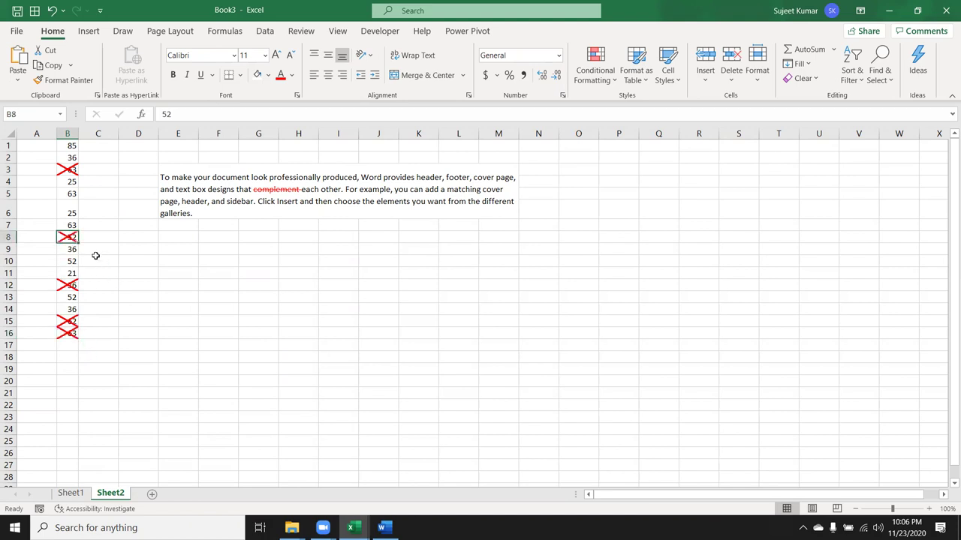
{"action": "left_click", "coordinate": [76, 193]}
Step: Add a thick light green bottom-left-to-top-right diagonal border to cell B5
{"action": "right_click", "coordinate": [76, 194]}
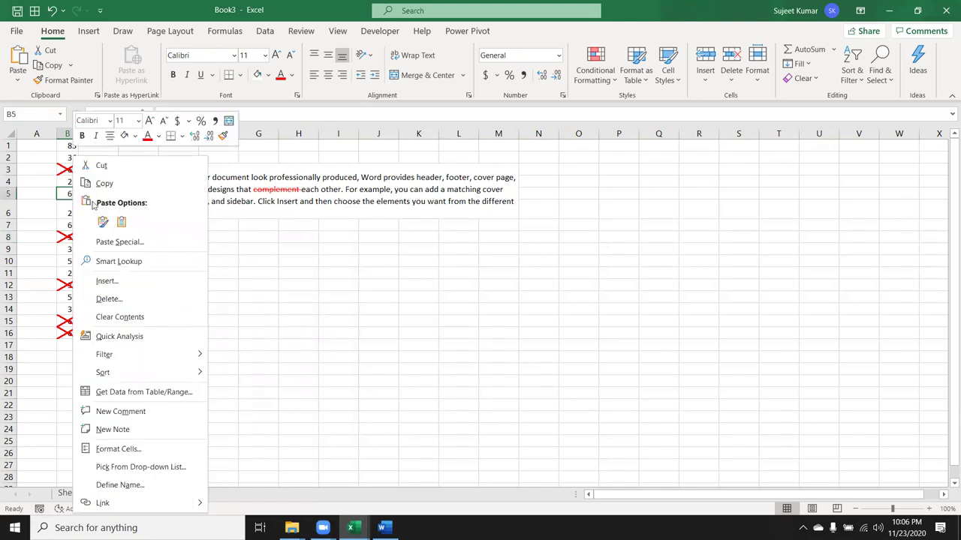
{"action": "left_click", "coordinate": [132, 448]}
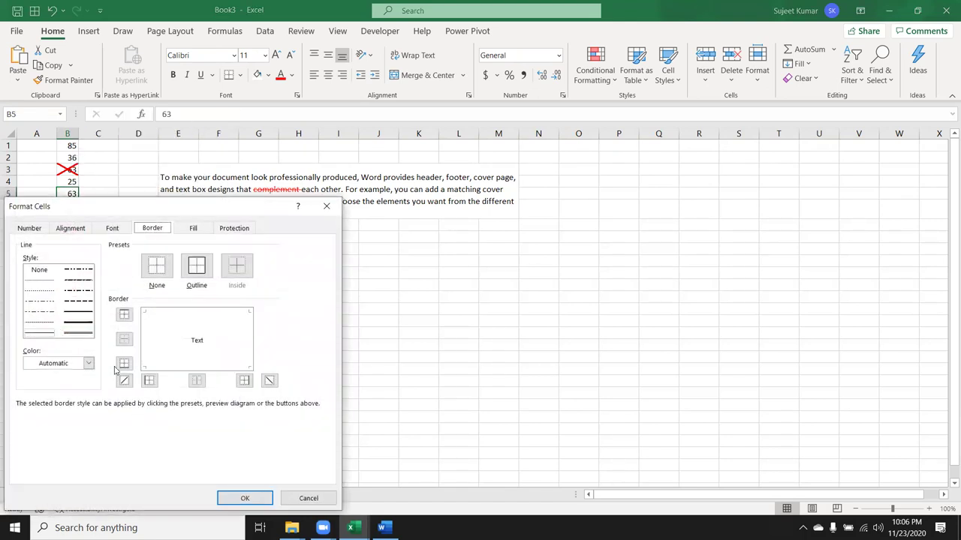
{"action": "left_click", "coordinate": [87, 364]}
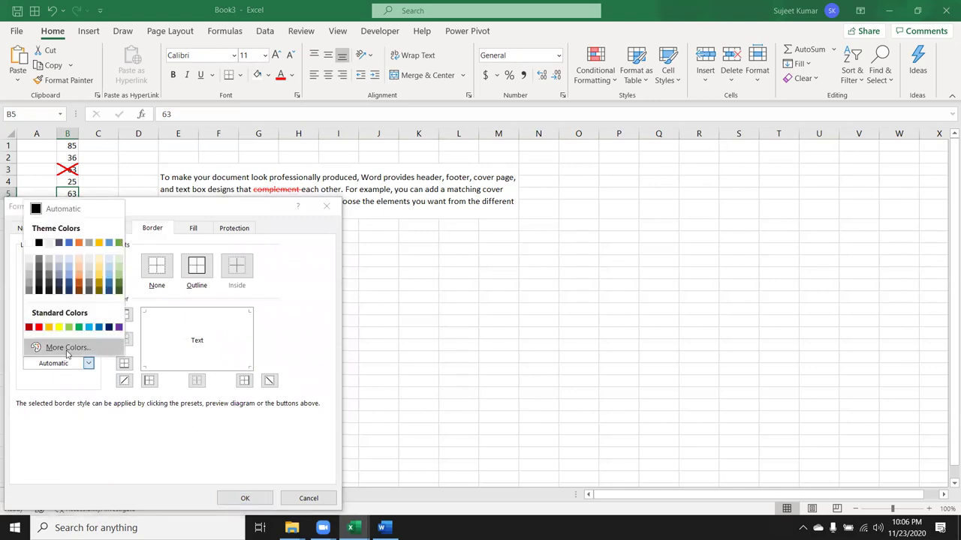
{"action": "left_click", "coordinate": [69, 328]}
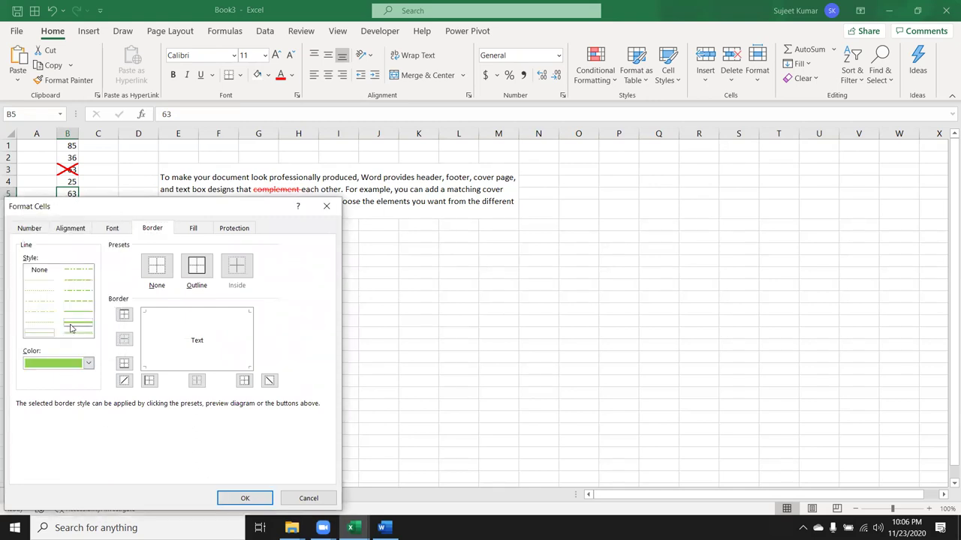
{"action": "left_click", "coordinate": [150, 381]}
{"action": "left_click", "coordinate": [124, 382]}
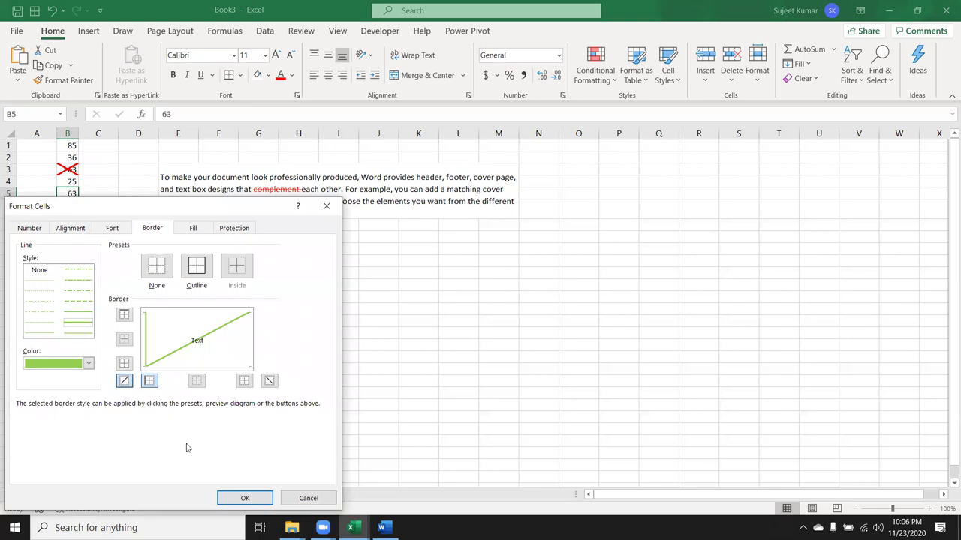
{"action": "left_click", "coordinate": [244, 498]}
{"action": "left_click", "coordinate": [120, 417]}
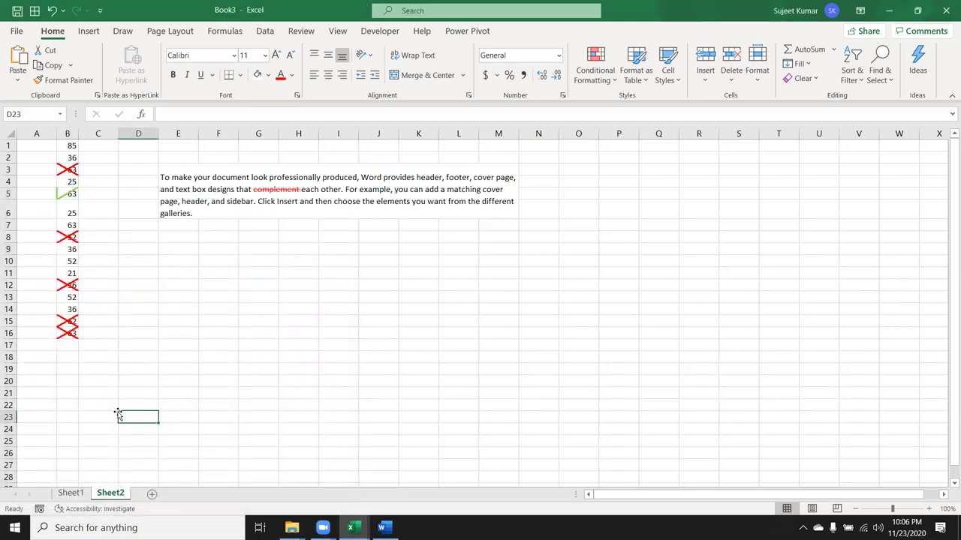
{"action": "left_click", "coordinate": [71, 264]}
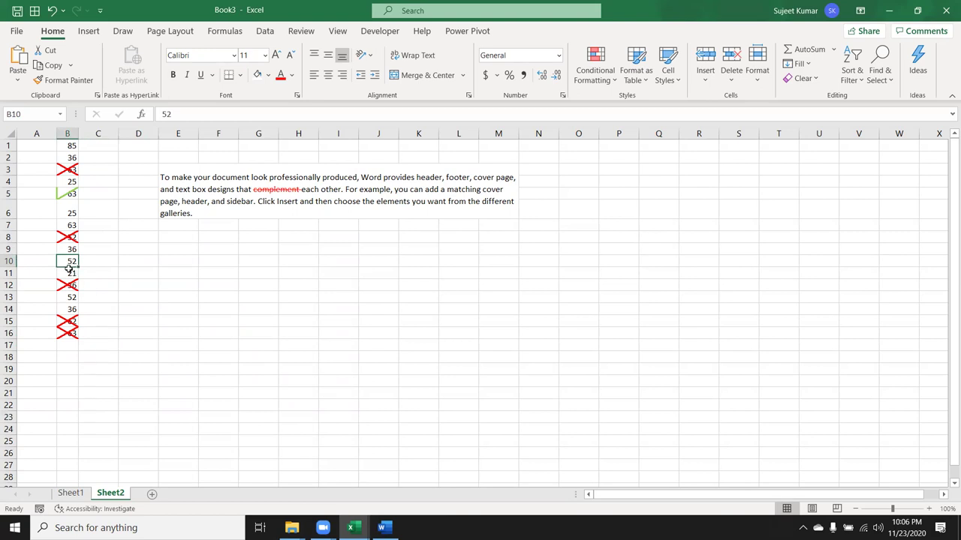
Step: Repeat B5's green diagonal on B10 with F4, then select B3:B16
{"action": "key", "text": "F4"}
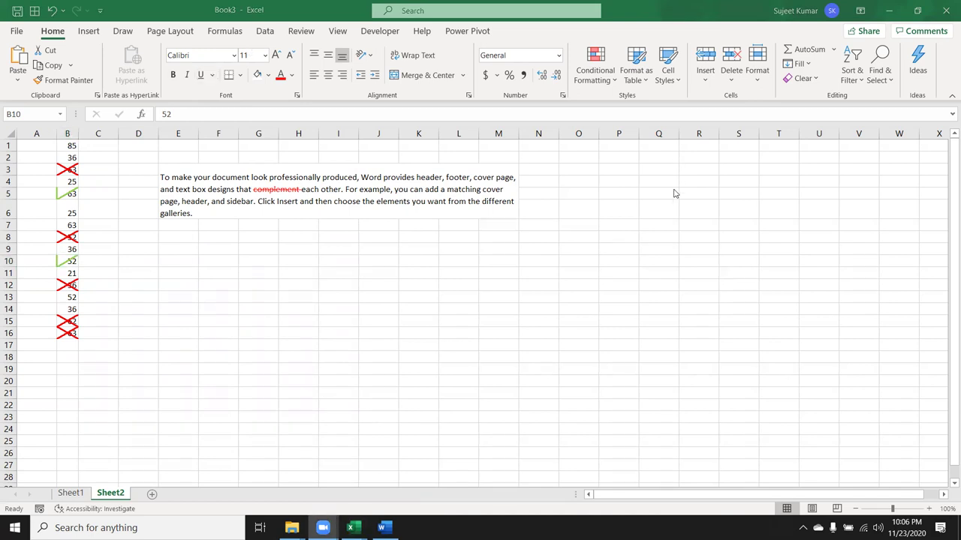
{"action": "left_click", "coordinate": [71, 213]}
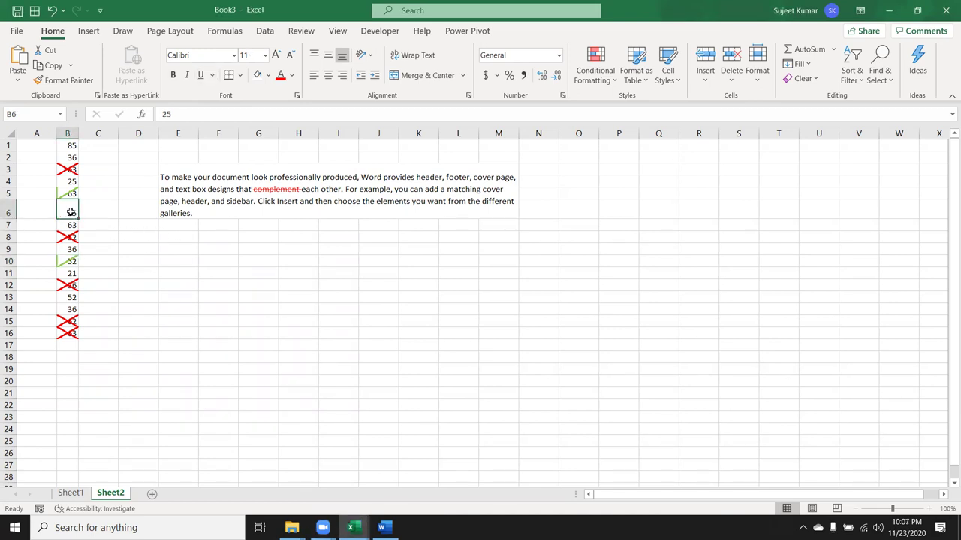
{"action": "left_click_drag", "start_coordinate": [71, 335], "coordinate": [58, 158]}
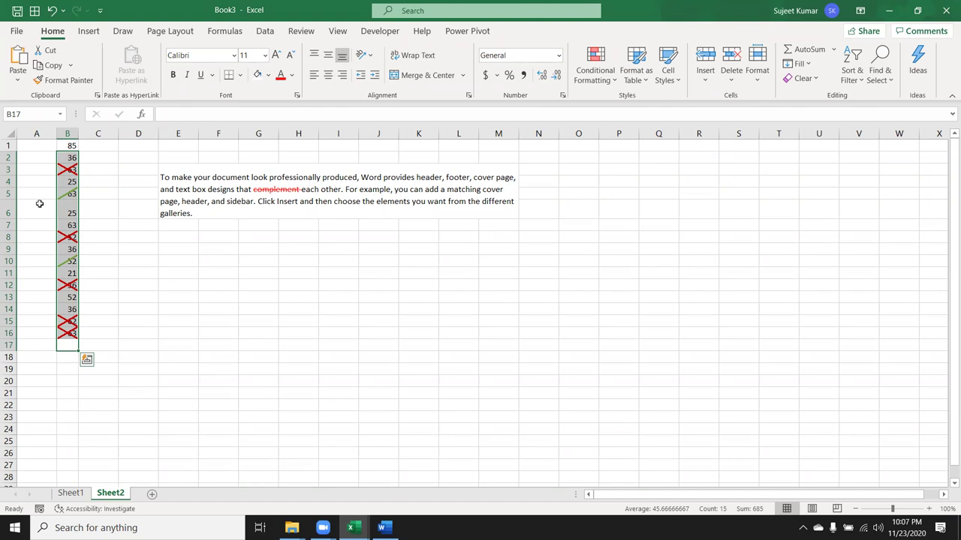
Step: Type P in cell C1 beside the first number
{"action": "key", "text": "Up"}
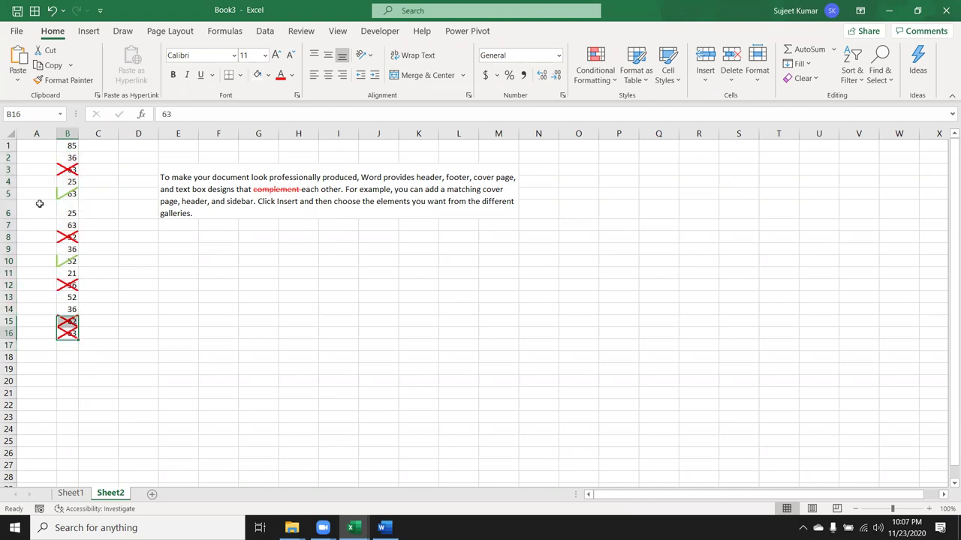
{"action": "key", "text": "ctrl+Up"}
{"action": "key", "text": "Right"}
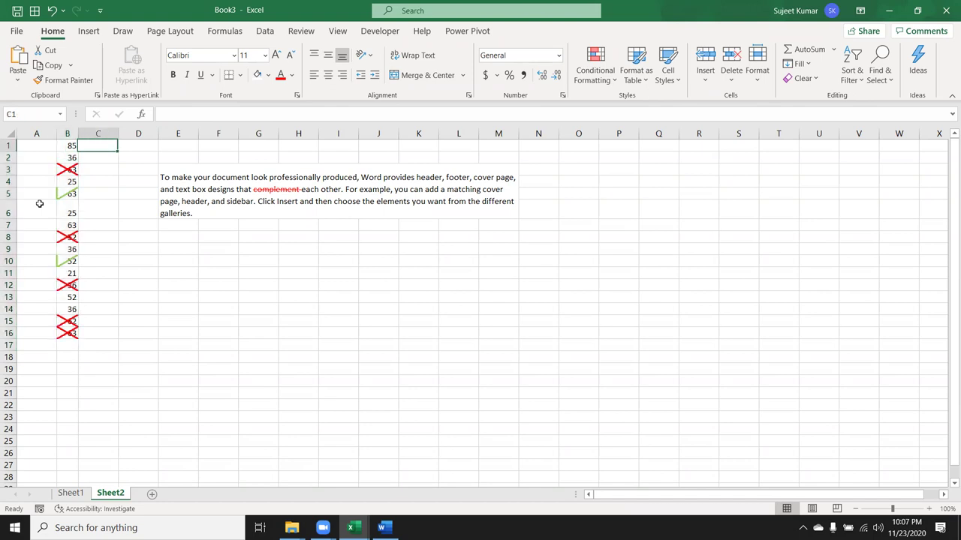
{"action": "type", "text": "P"}
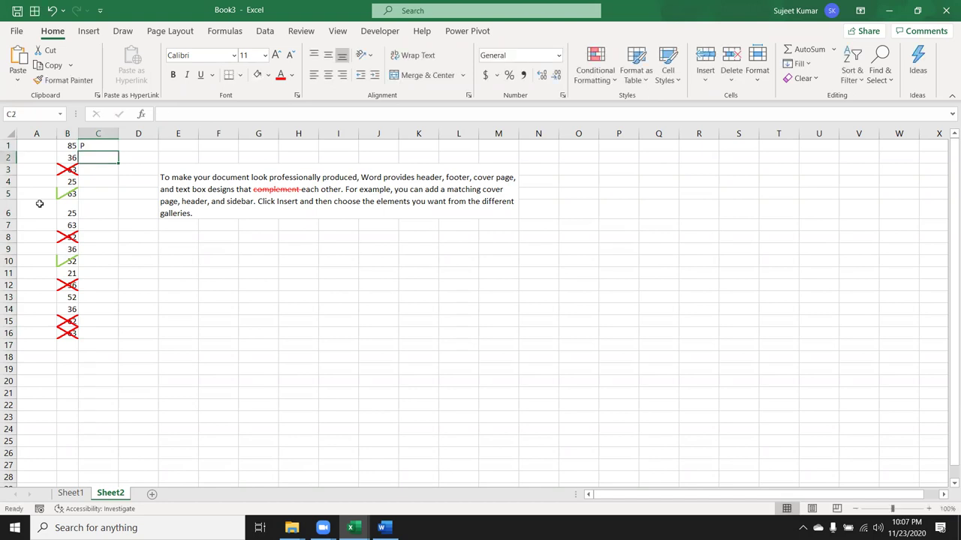
Step: Set C1's font to Wingdings 2 so it shows a check, and fill it down to C16
{"action": "left_click", "coordinate": [233, 55]}
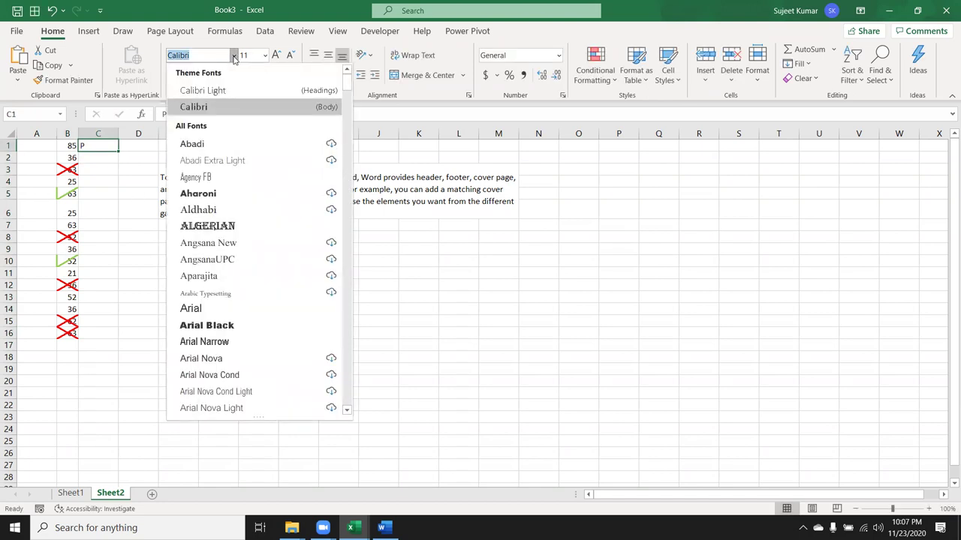
{"action": "type", "text": "Wi"}
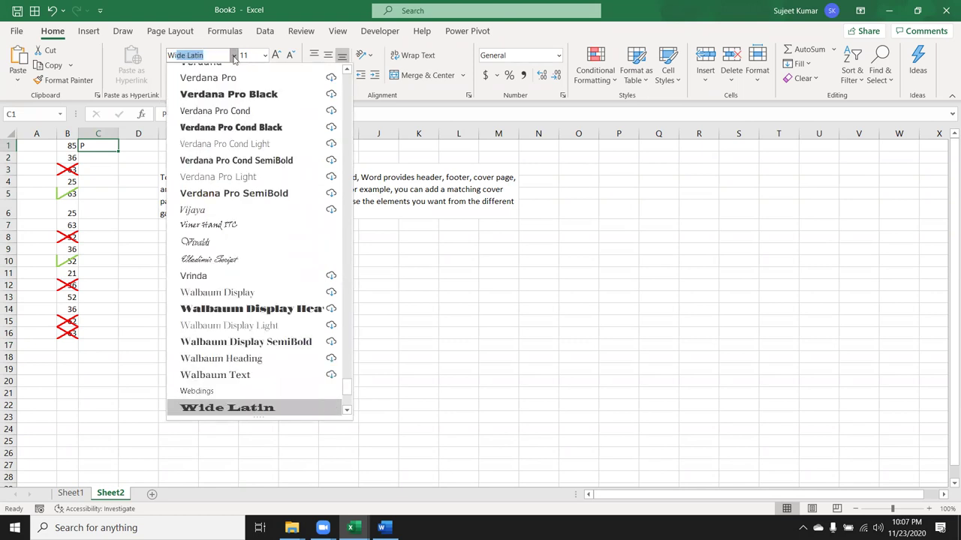
{"action": "type", "text": "ng"}
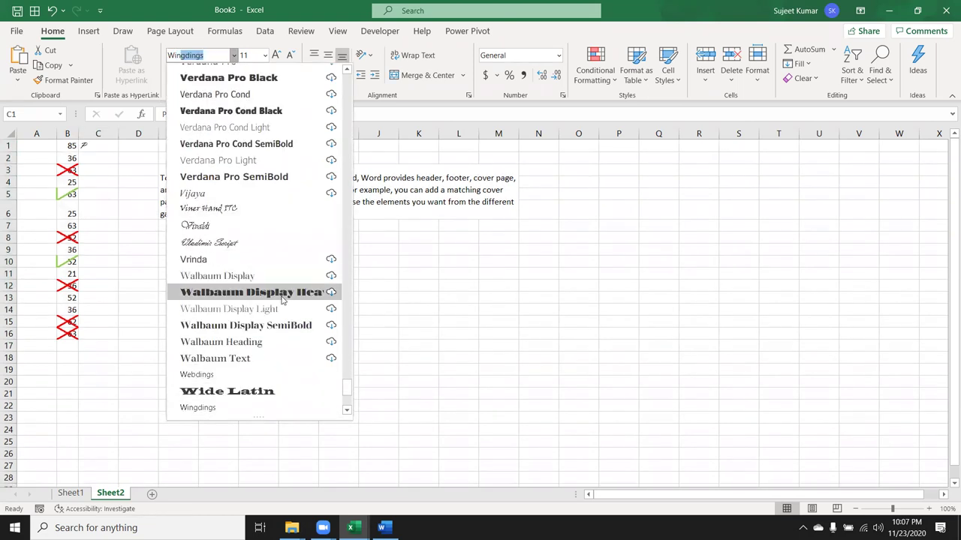
{"action": "scroll", "coordinate": [263, 322], "scroll_direction": "down", "scroll_amount": 2}
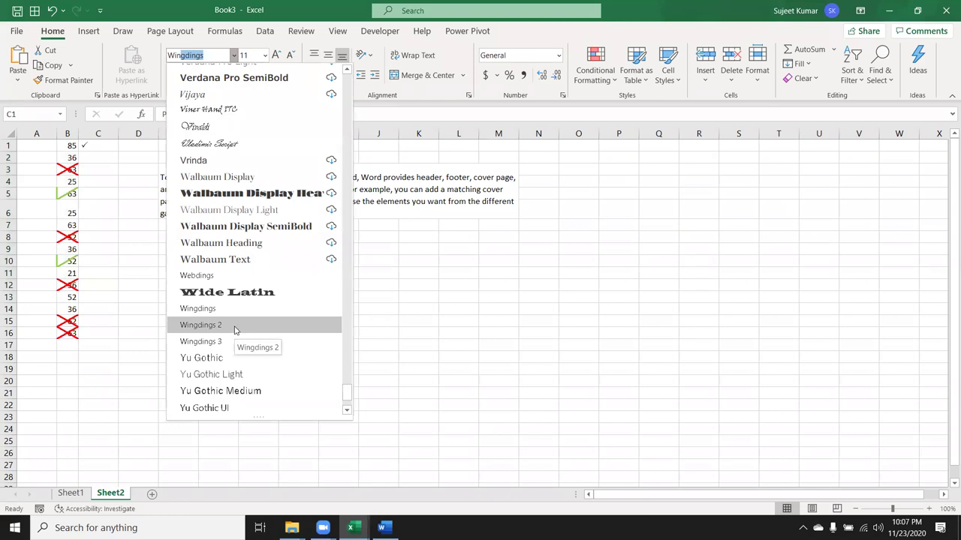
{"action": "left_click", "coordinate": [234, 329]}
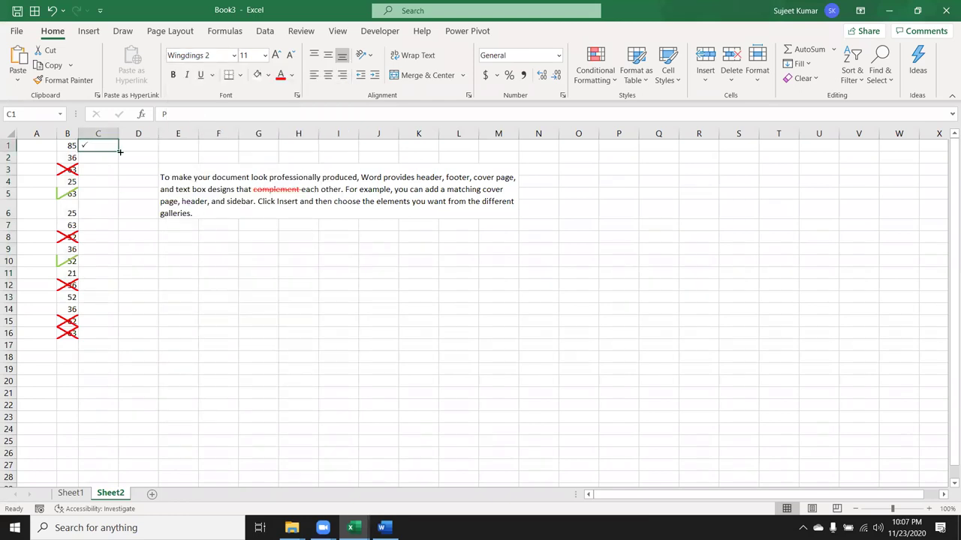
{"action": "double_click", "coordinate": [119, 152]}
{"action": "left_click", "coordinate": [98, 167]}
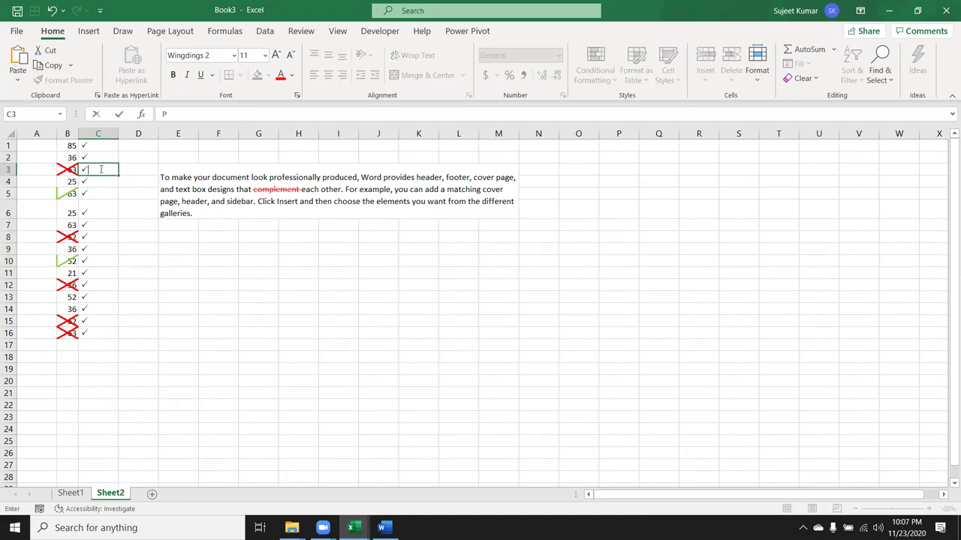
Step: Zoom in and enter O in C3 to show a Wingdings 2 cross
{"action": "left_click", "coordinate": [163, 114]}
{"action": "key", "text": "Escape"}
{"action": "scroll", "coordinate": [126, 188], "scroll_direction": "up", "scroll_amount": 4, "text": "ctrl"}
{"action": "scroll", "coordinate": [127, 191], "scroll_direction": "up", "scroll_amount": 1, "text": "ctrl"}
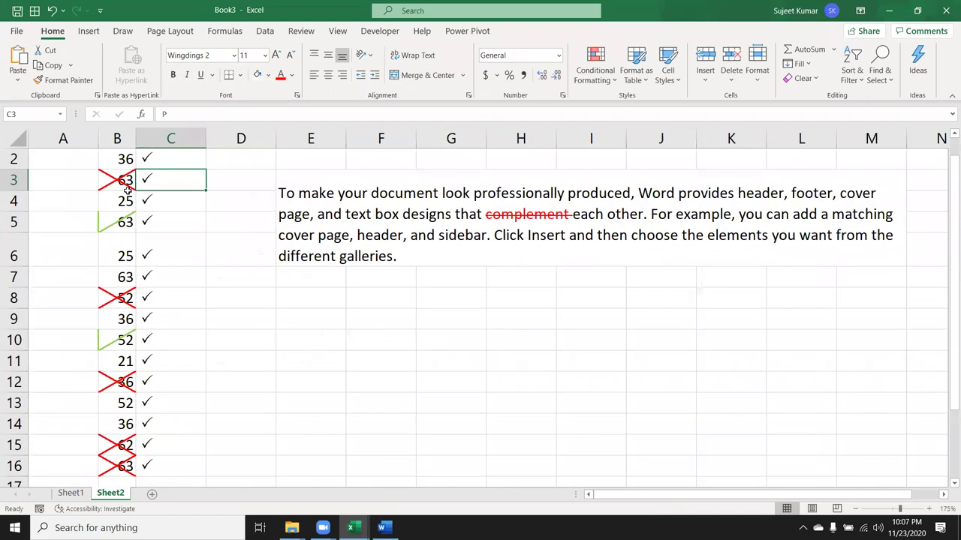
{"action": "scroll", "coordinate": [150, 210], "scroll_direction": "up", "scroll_amount": 1}
{"action": "scroll", "coordinate": [150, 210], "scroll_direction": "up", "scroll_amount": 2, "text": "ctrl"}
{"action": "scroll", "coordinate": [150, 210], "scroll_direction": "up", "scroll_amount": 1}
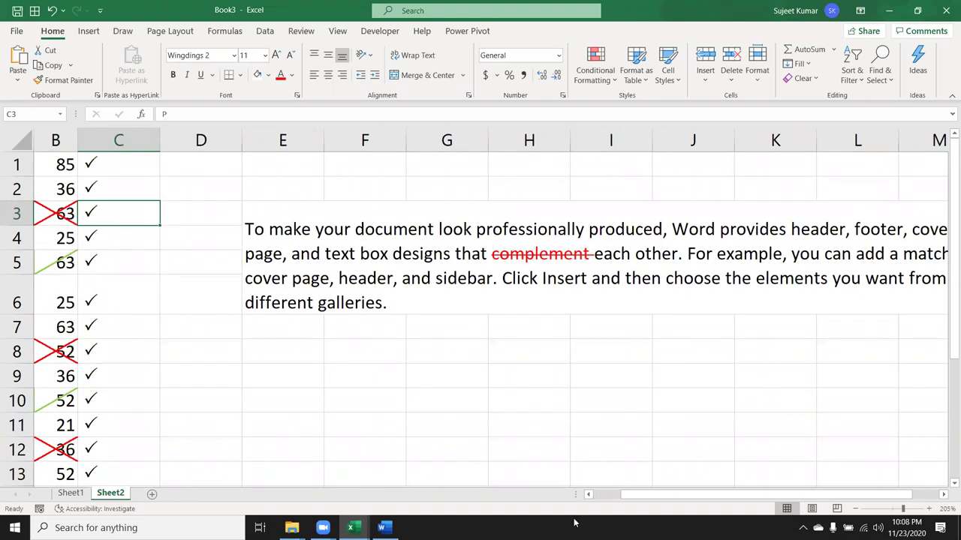
{"action": "left_click", "coordinate": [611, 497]}
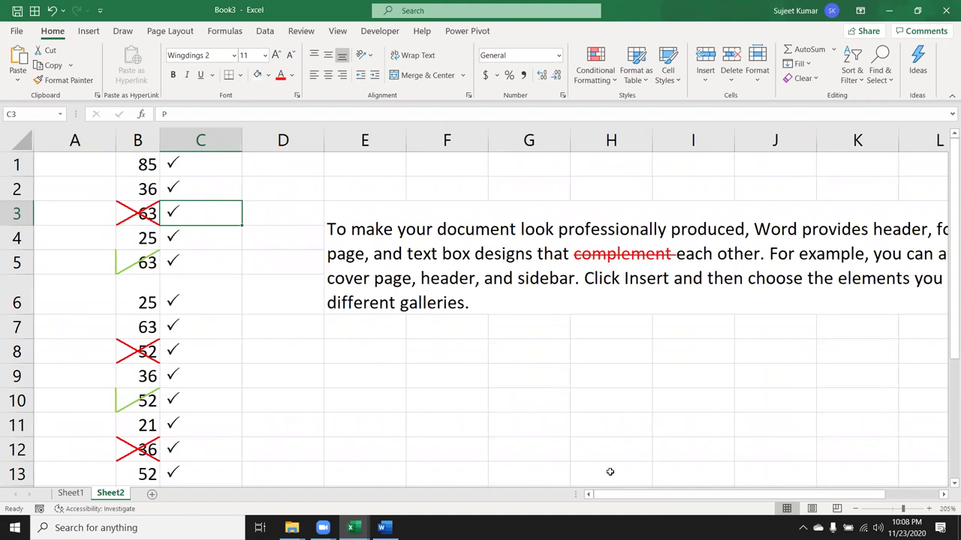
{"action": "type", "text": "O"}
{"action": "key", "text": "Return"}
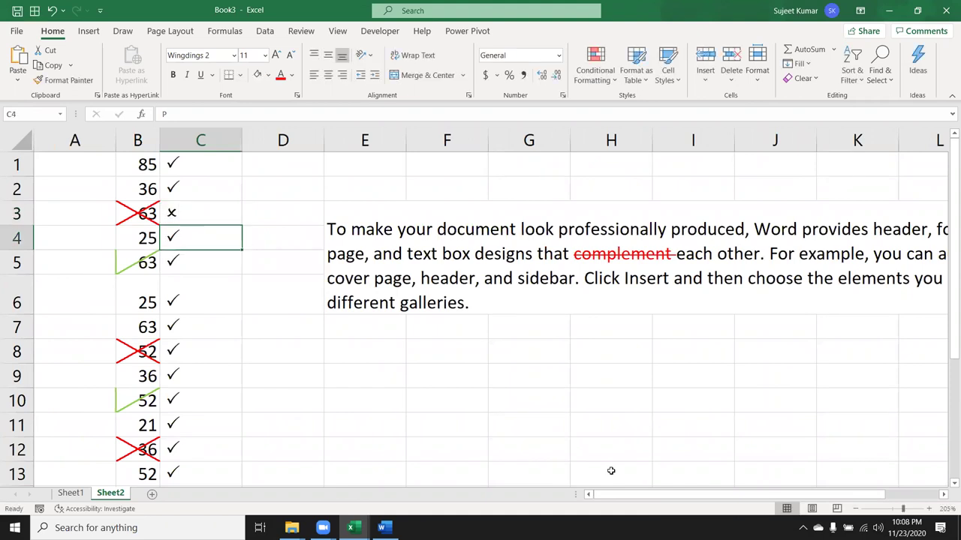
Step: Turn the ticks in C8 and C12 into crosses by entering O
{"action": "key", "text": "Down"}
{"action": "key", "text": "Down"}
{"action": "key", "text": "Down"}
{"action": "key", "text": "Down"}
{"action": "key", "text": "Down"}
{"action": "key", "text": "Up"}
{"action": "type", "text": "O"}
{"action": "key", "text": "Return"}
{"action": "key", "text": "Up"}
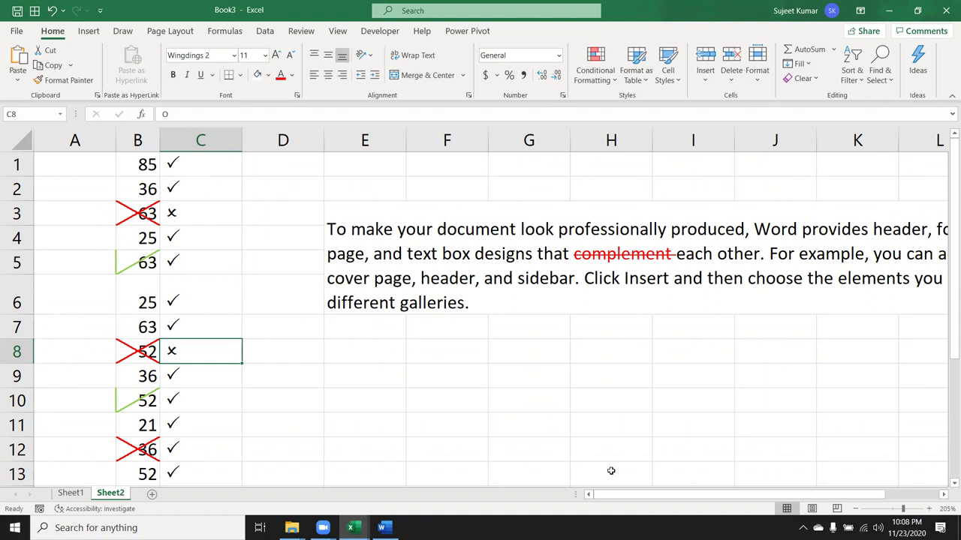
{"action": "key", "text": "Down"}
{"action": "key", "text": "Down"}
Step: Enter O in C15 and C16 so both show crosses
{"action": "key", "text": "Down"}
{"action": "key", "text": "Down"}
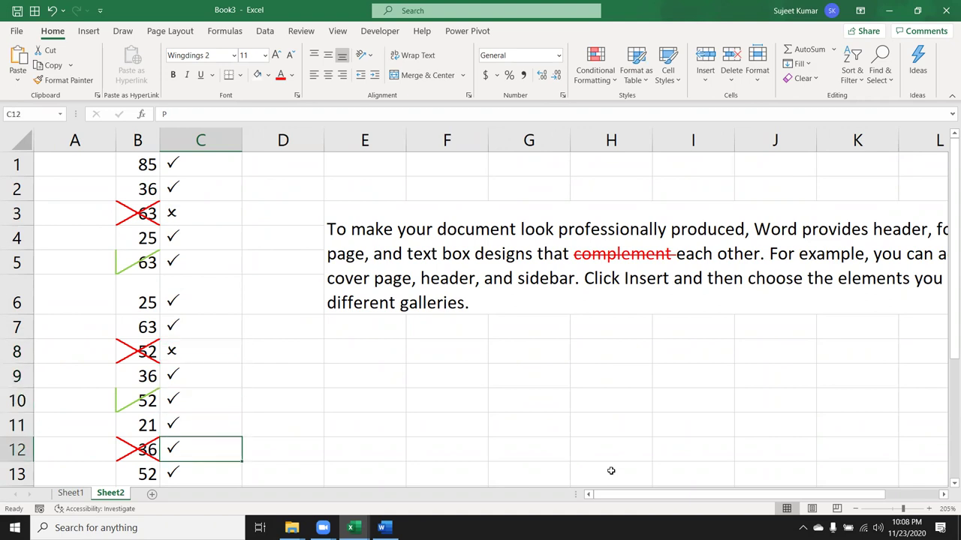
{"action": "type", "text": "O"}
{"action": "key", "text": "Return"}
{"action": "key", "text": "Down"}
{"action": "key", "text": "Down"}
{"action": "key", "text": "Down"}
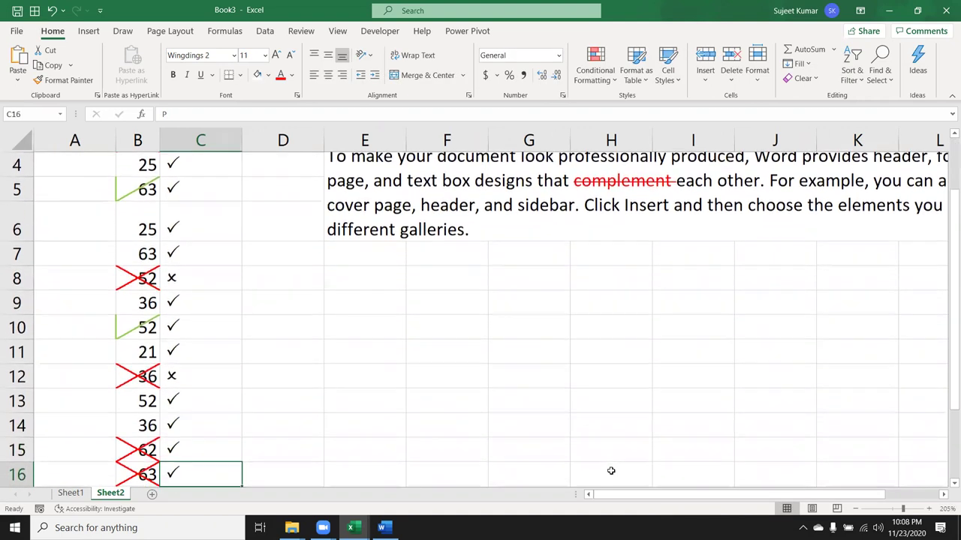
{"action": "key", "text": "Up"}
{"action": "type", "text": "O"}
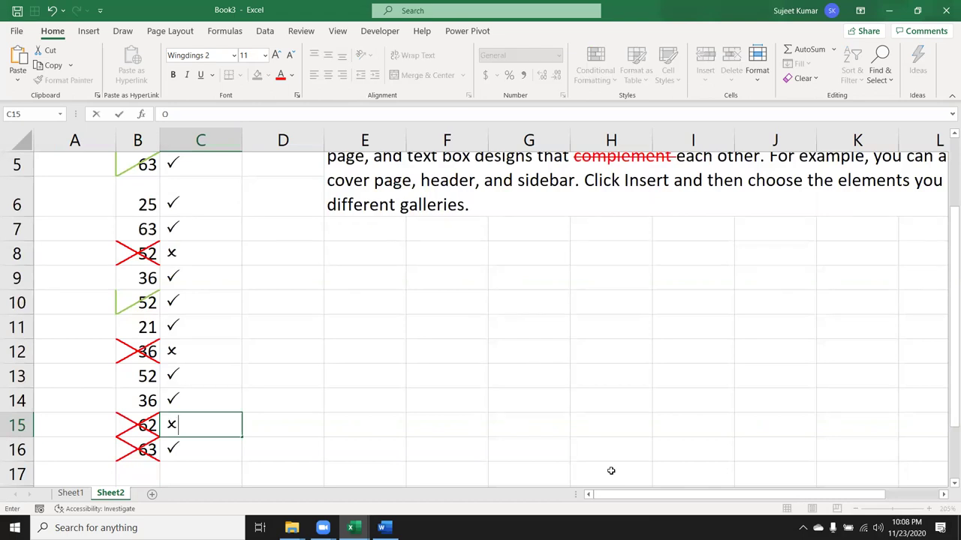
{"action": "key", "text": "Return"}
{"action": "type", "text": "O"}
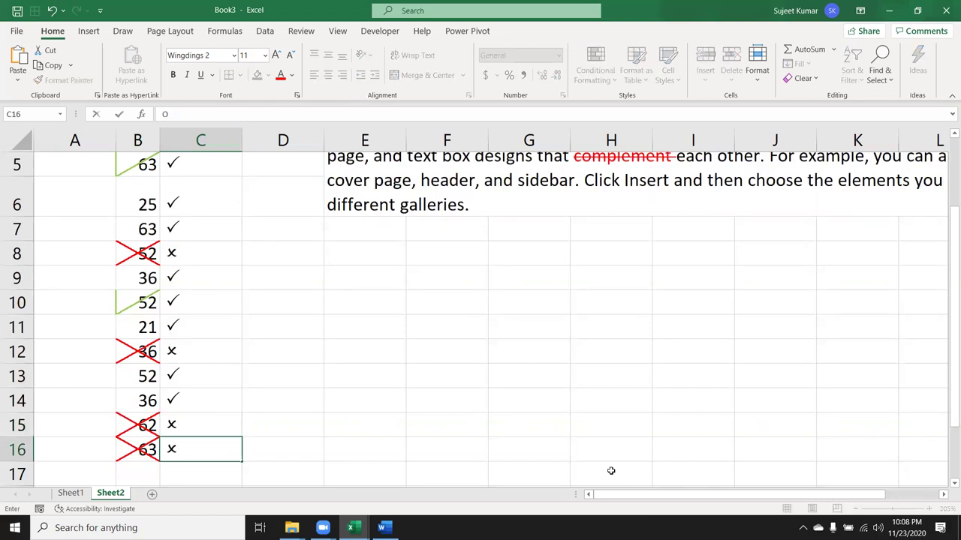
{"action": "key", "text": "Up"}
{"action": "key", "text": "Up"}
{"action": "key", "text": "Up"}
{"action": "key", "text": "Up"}
{"action": "key", "text": "Up"}
{"action": "key", "text": "Up"}
{"action": "key", "text": "Up"}
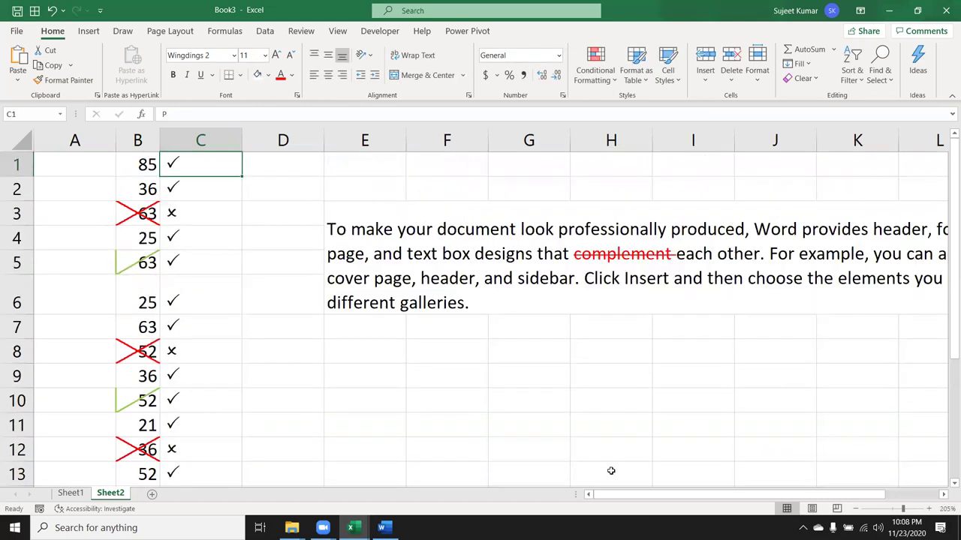
{"action": "key", "text": "Down"}
{"action": "key", "text": "Down"}
{"action": "key", "text": "Down"}
{"action": "key", "text": "Up"}
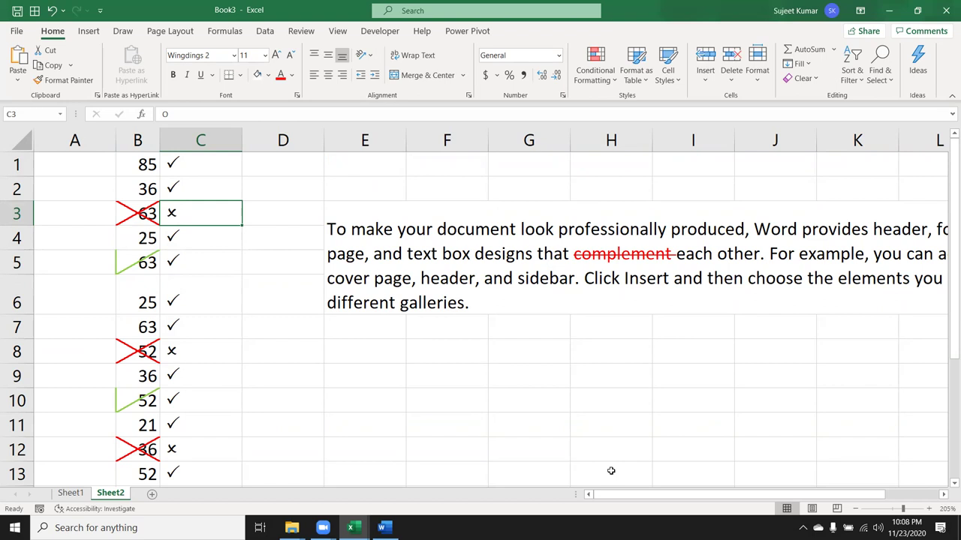
{"action": "left_click", "coordinate": [403, 391]}
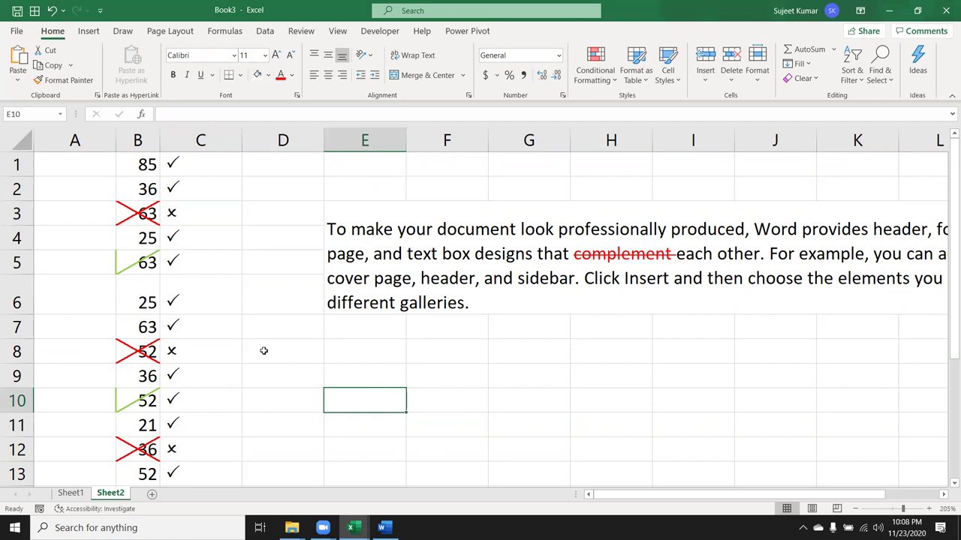
{"action": "left_click_drag", "start_coordinate": [178, 233], "coordinate": [175, 301]}
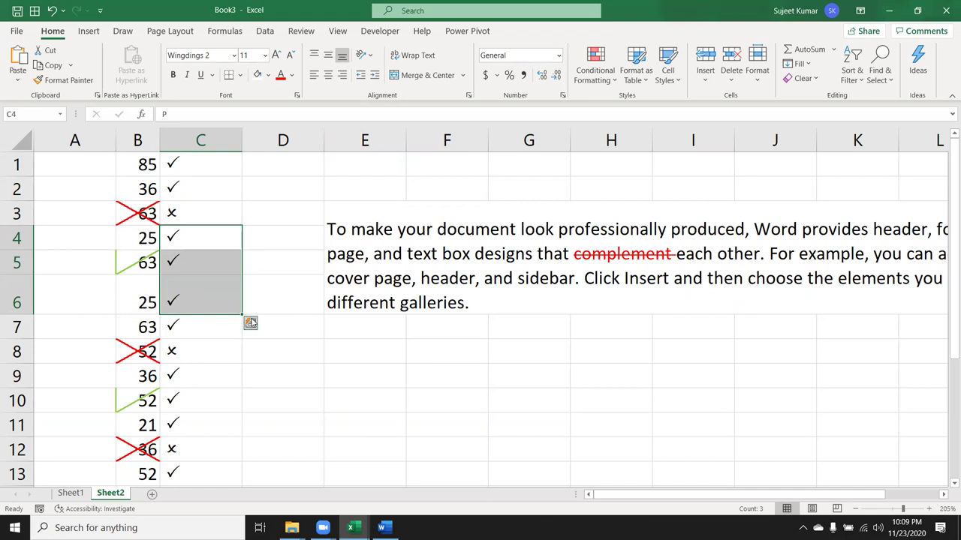
{"action": "scroll", "coordinate": [410, 337], "scroll_direction": "down", "scroll_amount": 2}
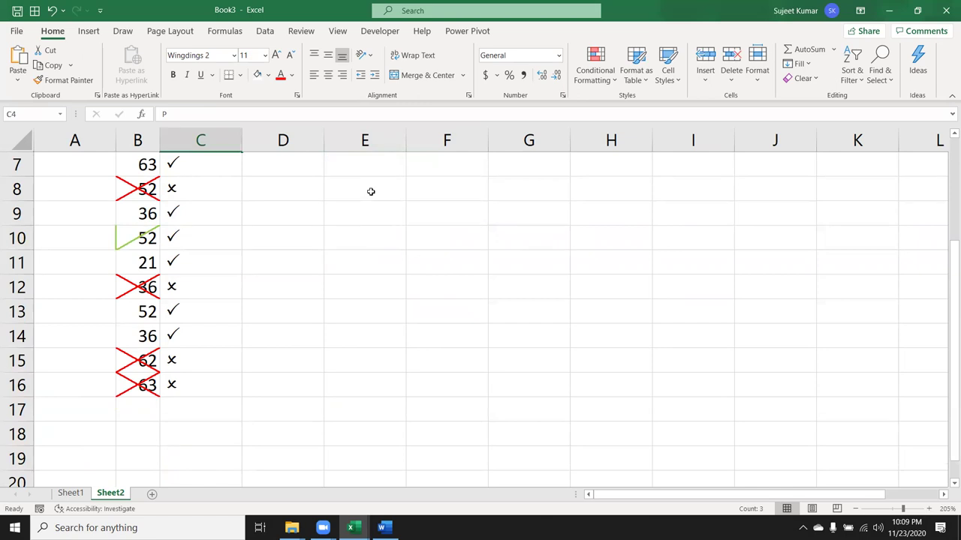
Step: Enter J in E8 and rotate it to -45° so it looks like a check mark
{"action": "left_click", "coordinate": [372, 191]}
{"action": "type", "text": "J"}
{"action": "key", "text": "Return"}
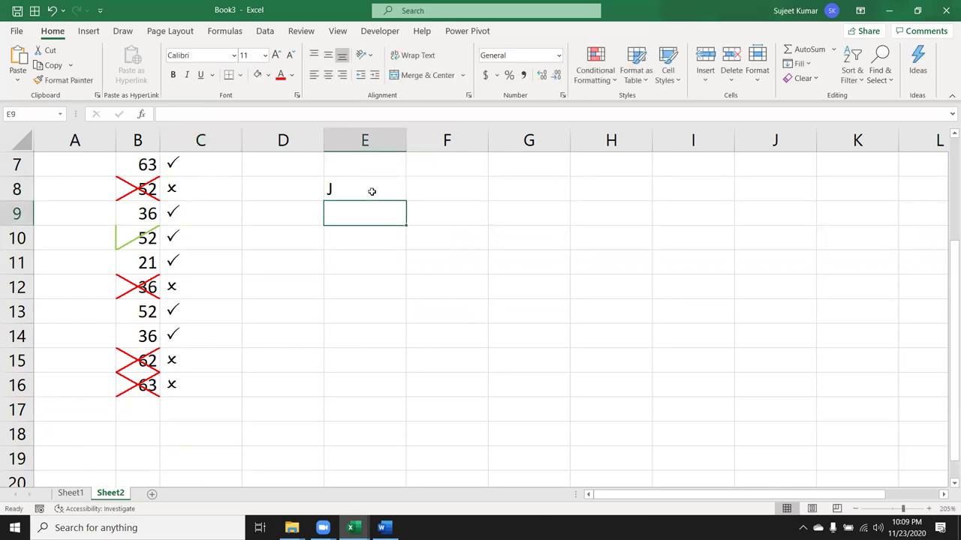
{"action": "left_click", "coordinate": [371, 191]}
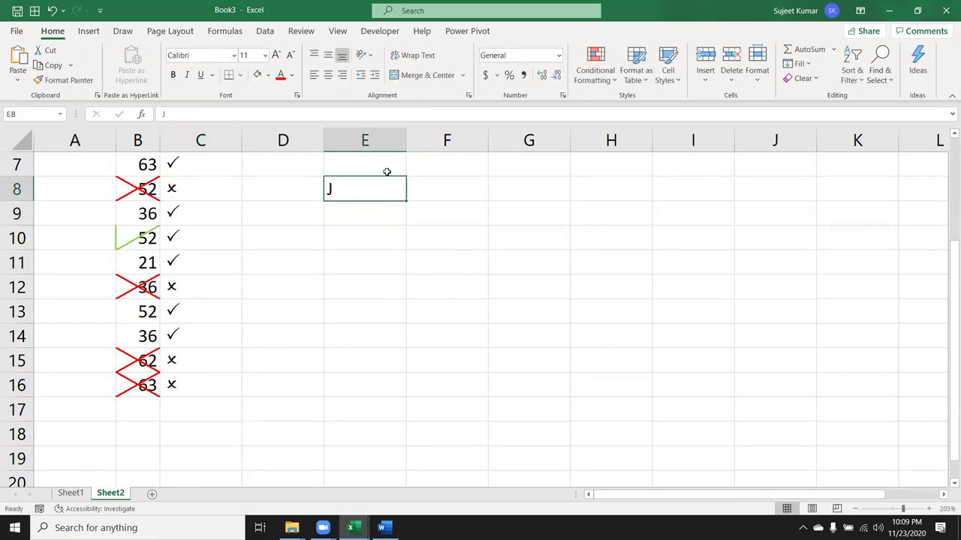
{"action": "left_click", "coordinate": [468, 96]}
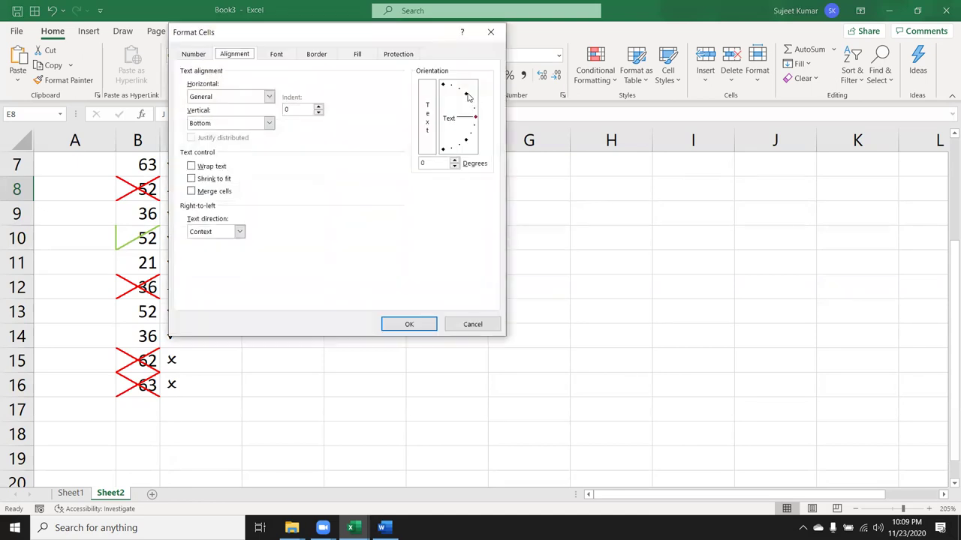
{"action": "left_click_drag", "start_coordinate": [472, 117], "coordinate": [476, 153]}
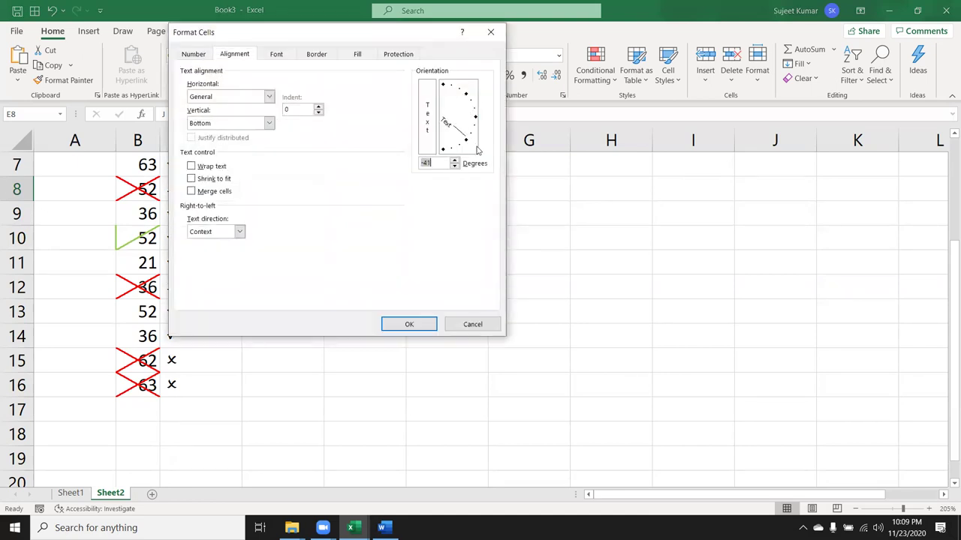
{"action": "left_click", "coordinate": [415, 329]}
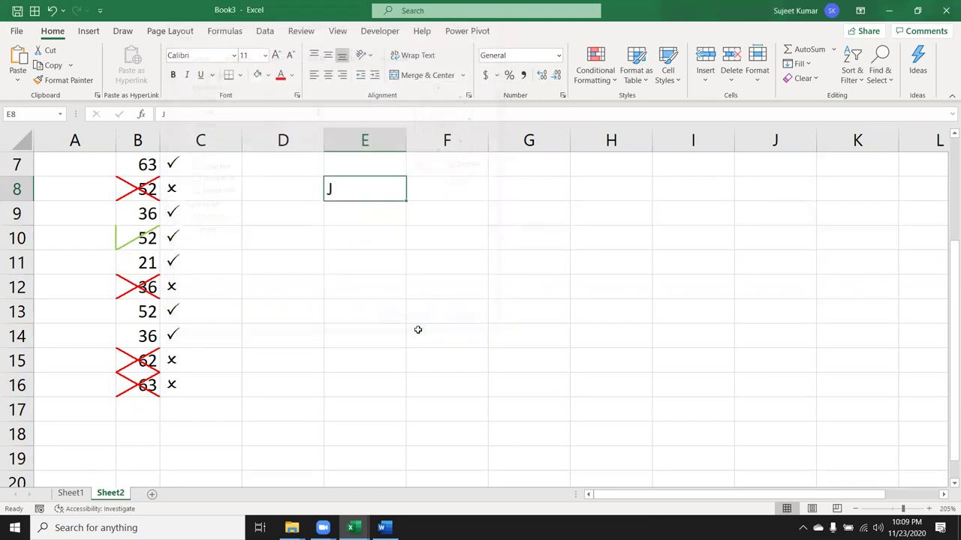
Step: Type X in E9, then add a new blank Sheet3
{"action": "left_click", "coordinate": [381, 214]}
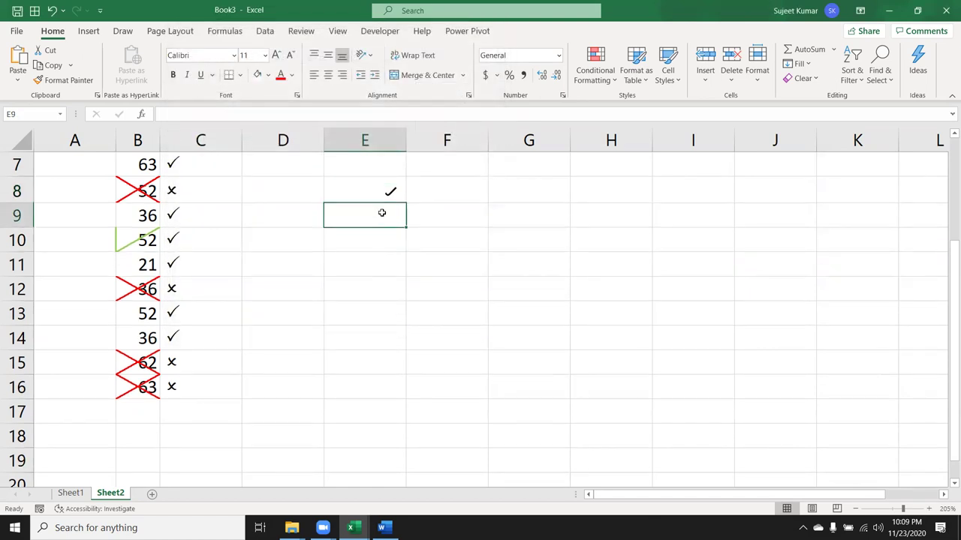
{"action": "type", "text": "X"}
{"action": "key", "text": "Return"}
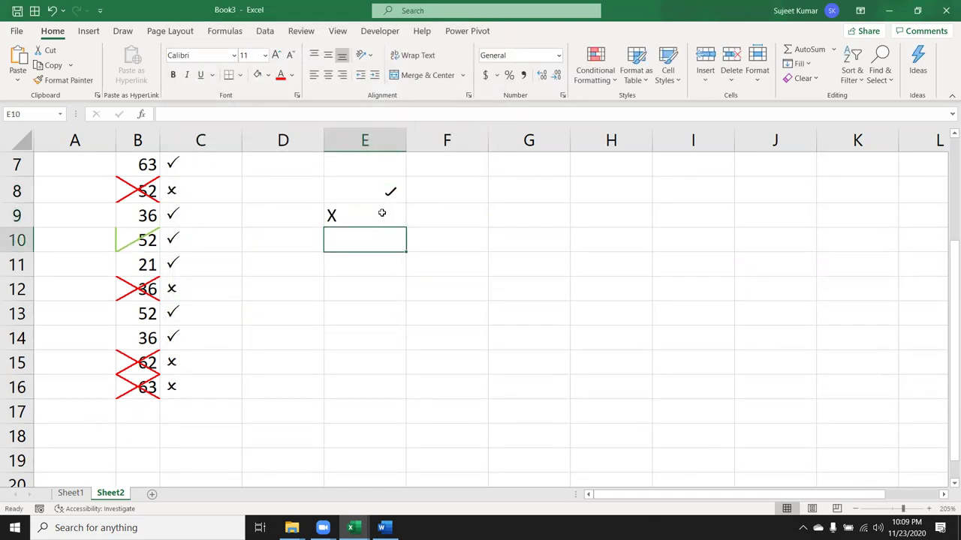
{"action": "left_click", "coordinate": [382, 213]}
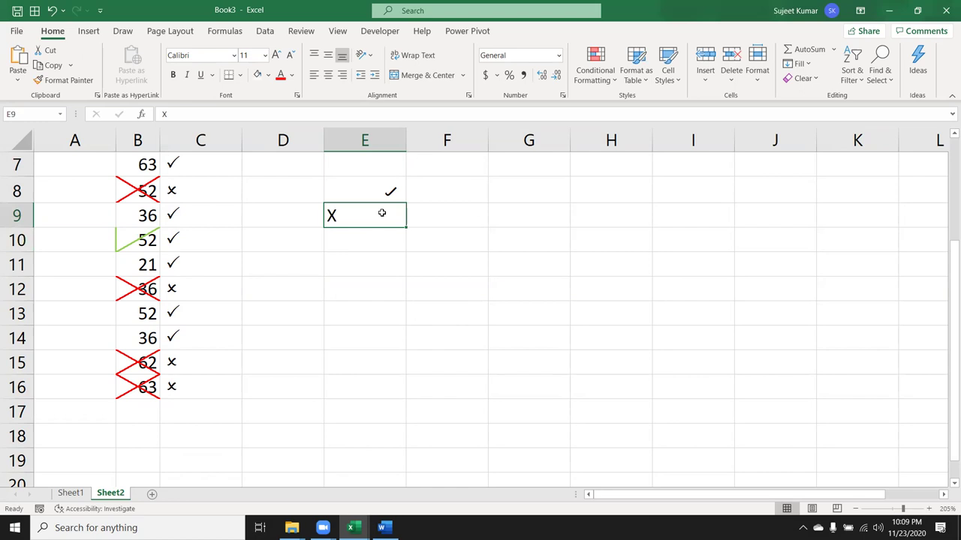
{"action": "key", "text": "Up"}
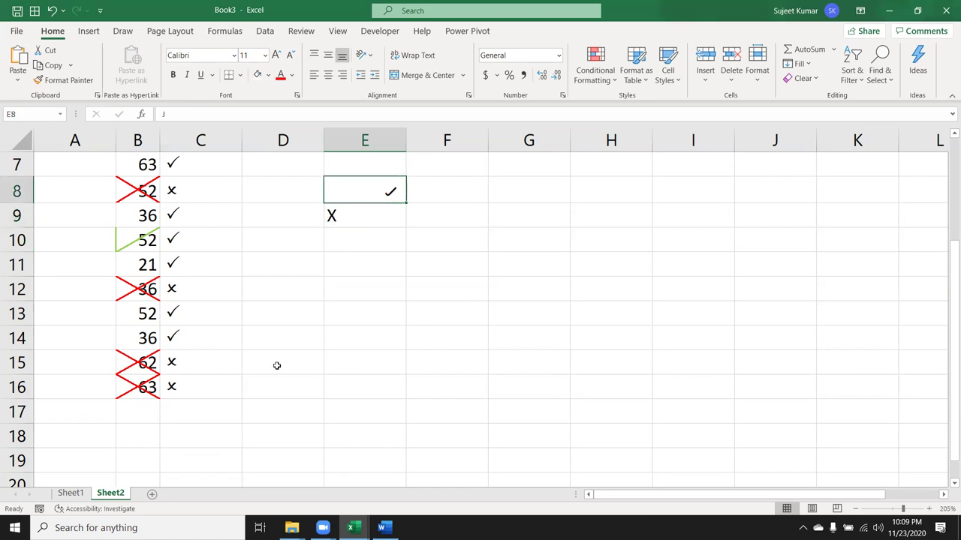
{"action": "left_click", "coordinate": [152, 494]}
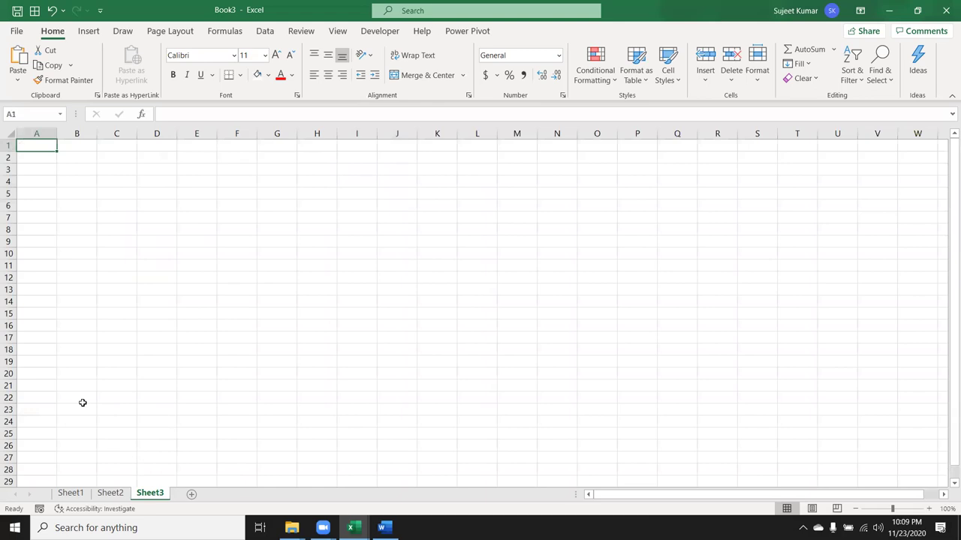
Step: Enter Name in A3 and 10/1 in B3, formatted as a date with year
{"action": "scroll", "coordinate": [38, 207], "scroll_direction": "up", "scroll_amount": 5}
{"action": "left_click", "coordinate": [61, 210]}
{"action": "type", "text": "Name"}
{"action": "key", "text": "Tab"}
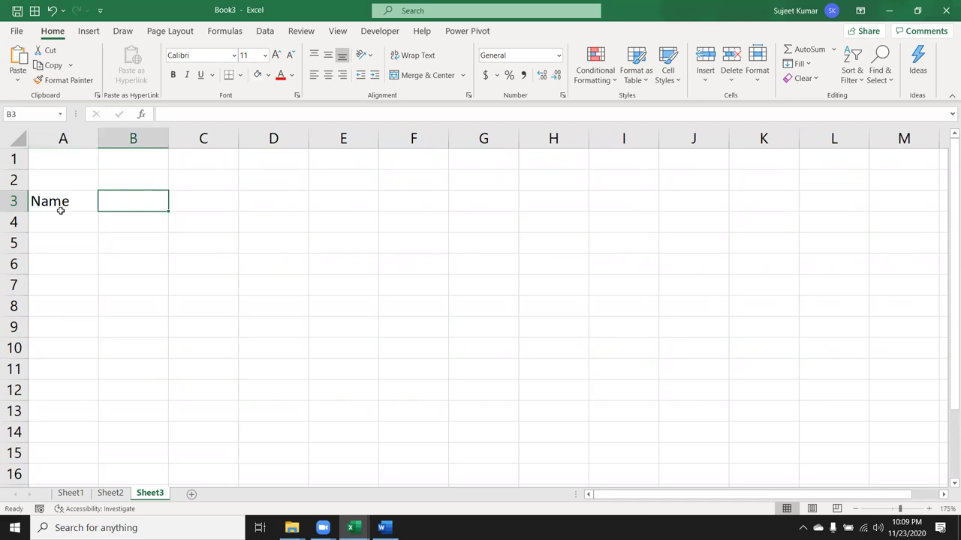
{"action": "type", "text": "10/1"}
{"action": "left_click", "coordinate": [60, 210]}
{"action": "key", "text": "Right"}
{"action": "key", "text": "ctrl+shift+3"}
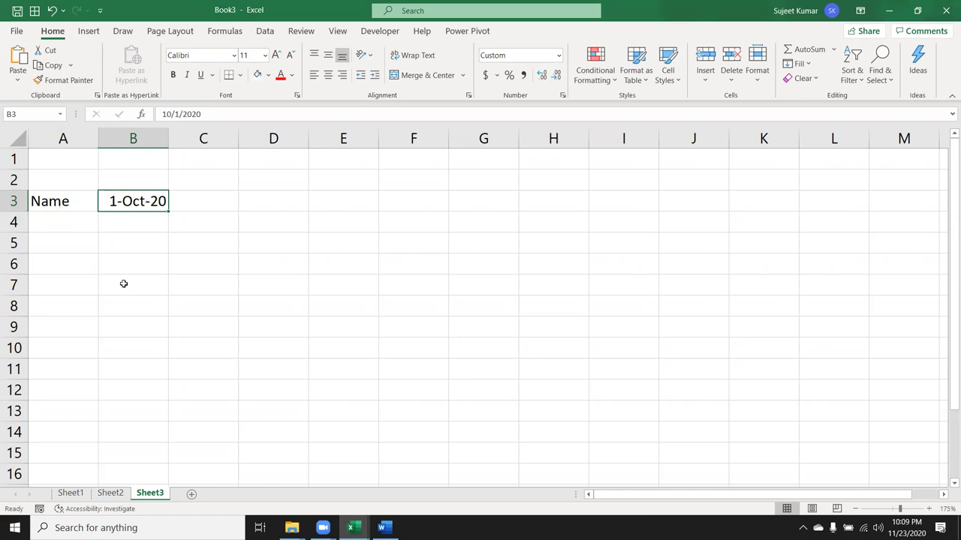
Step: Fill consecutive dates along row 3 from B3 through column AV
{"action": "left_click", "coordinate": [172, 211]}
{"action": "left_click", "coordinate": [159, 215]}
{"action": "left_click", "coordinate": [162, 204]}
{"action": "mouse_move", "coordinate": [166, 212]}
{"action": "left_mouse_down"}
{"action": "mouse_move", "coordinate": [948, 225]}
{"action": "mouse_move", "coordinate": [804, 195]}
{"action": "left_mouse_up"}
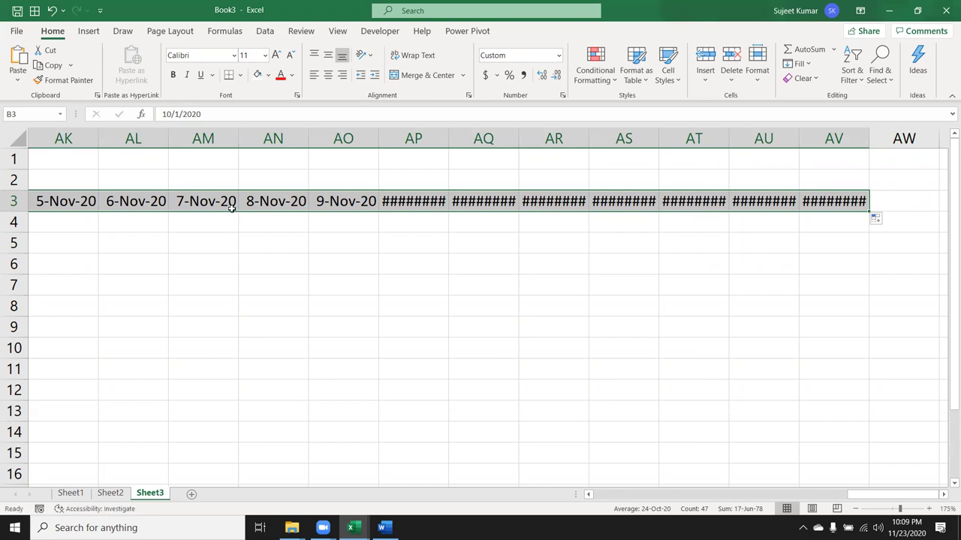
Step: Delete the November dates after 31-Oct-20 from row 3 and move to A4
{"action": "key", "text": "Left"}
{"action": "key", "text": "Right"}
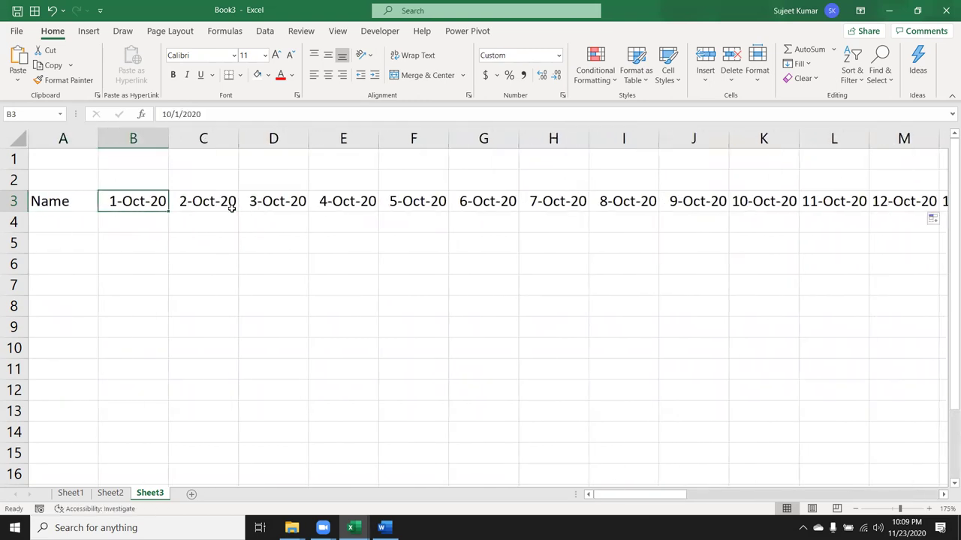
{"action": "key", "text": "ctrl+Right"}
{"action": "key", "text": "Left"}
{"action": "key", "text": "Left"}
{"action": "key", "text": "Left"}
{"action": "key", "text": "Left"}
{"action": "key", "text": "Left"}
{"action": "key", "text": "Right"}
{"action": "key", "text": "Right"}
{"action": "key", "text": "ctrl+shift+Right"}
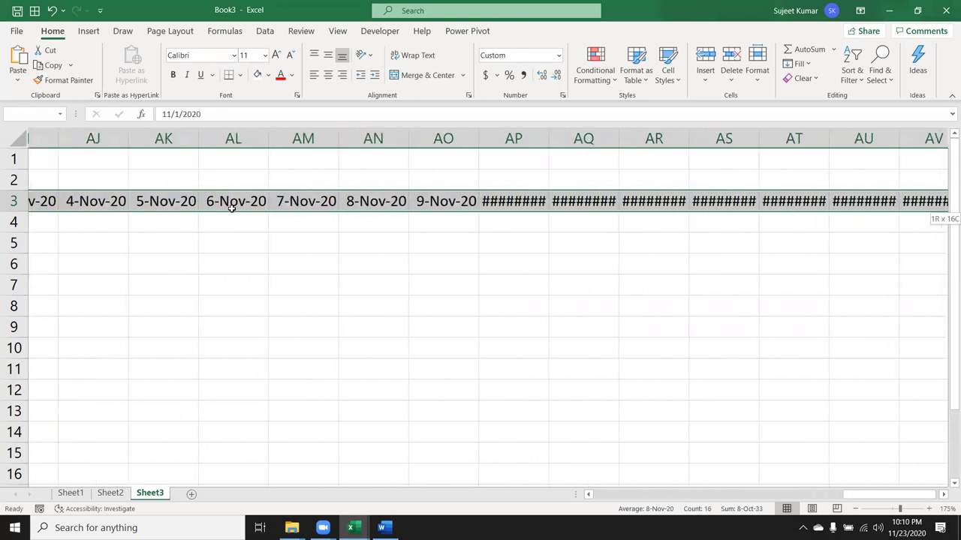
{"action": "key", "text": "Delete"}
{"action": "key", "text": "Left"}
{"action": "key", "text": "ctrl+Left"}
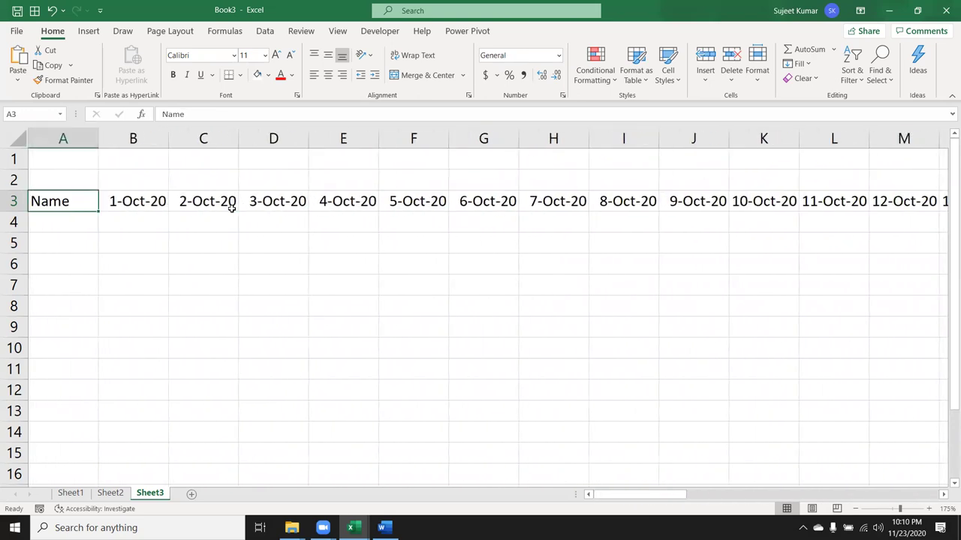
{"action": "key", "text": "Down"}
Step: Type the first name in A4 and autofill the names down to A10
{"action": "type", "text": "Pu"}
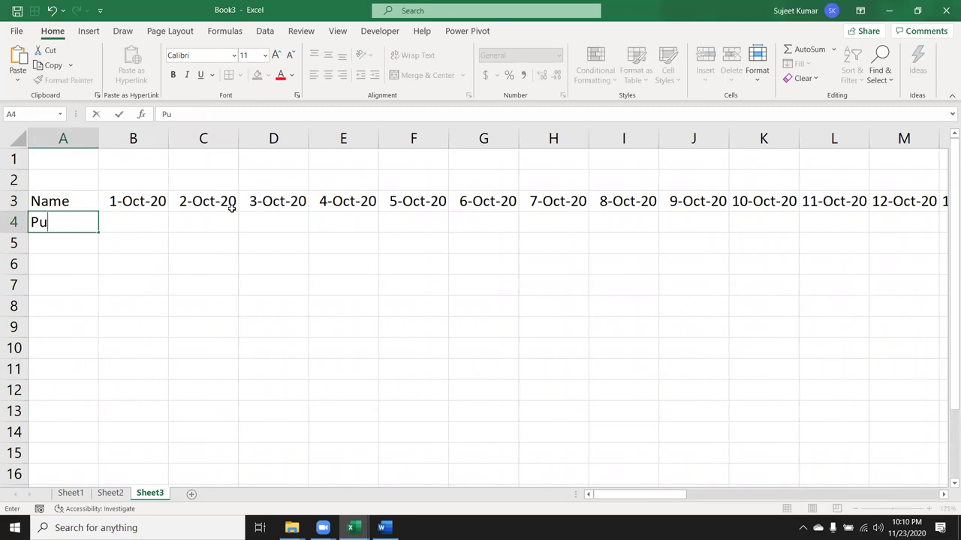
{"action": "type", "text": "ja"}
{"action": "key", "text": "Return"}
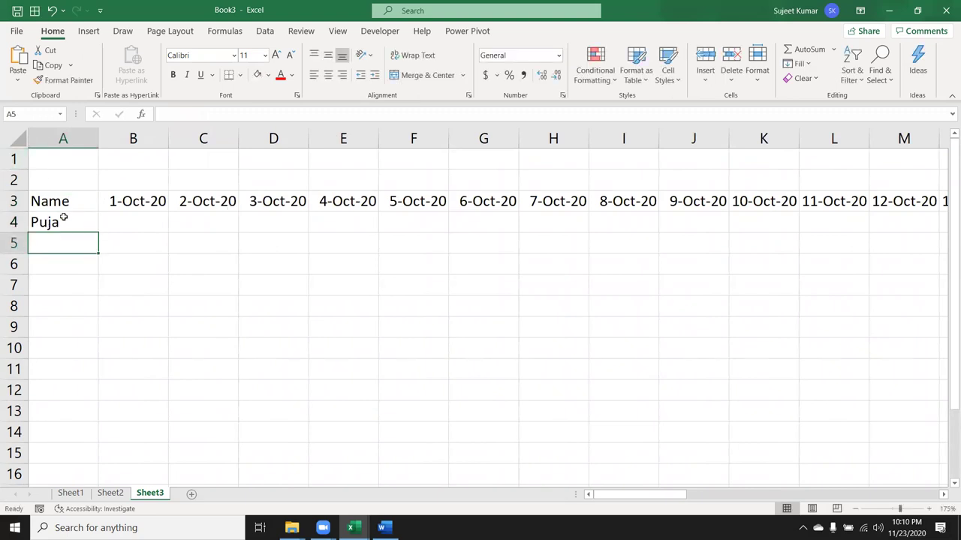
{"action": "left_click", "coordinate": [75, 225]}
{"action": "left_click_drag", "start_coordinate": [97, 230], "coordinate": [97, 354]}
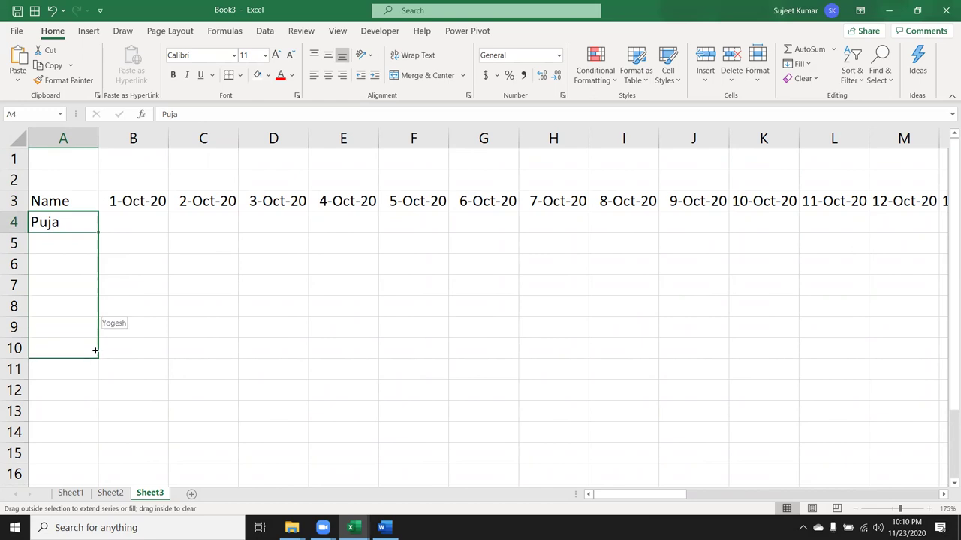
Step: Fill P into every attendance cell of B4:AF10 at once
{"action": "left_click", "coordinate": [135, 224]}
{"action": "type", "text": "P"}
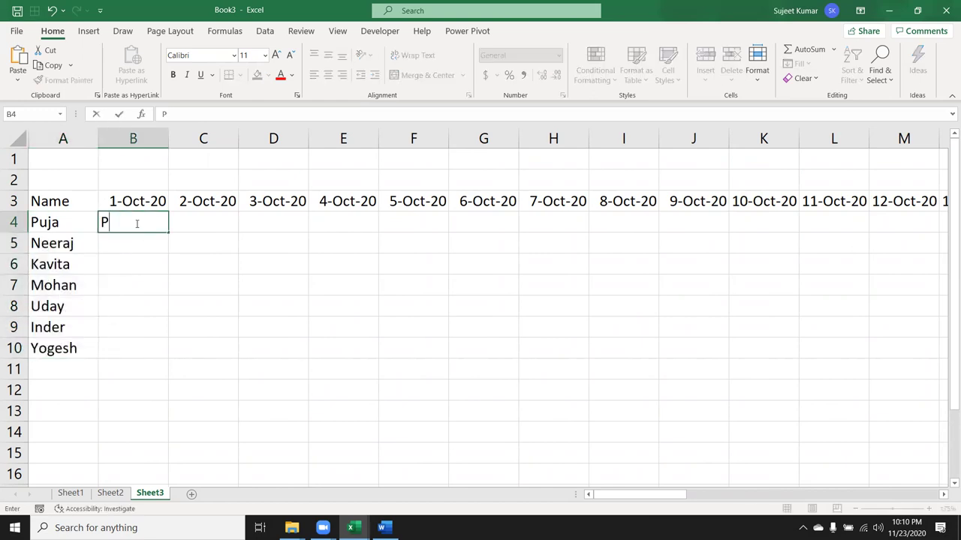
{"action": "key", "text": "Return"}
{"action": "key", "text": "Up"}
{"action": "key", "text": "Up"}
{"action": "key", "text": "Up"}
{"action": "key", "text": "Down"}
{"action": "key", "text": "ctrl+Right"}
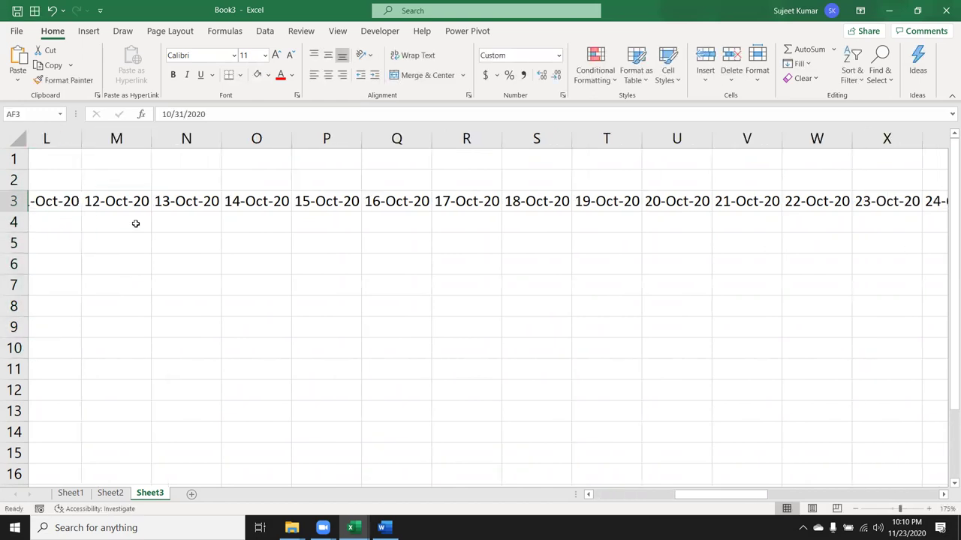
{"action": "key", "text": "Down"}
{"action": "key", "text": "ctrl+shift+Left"}
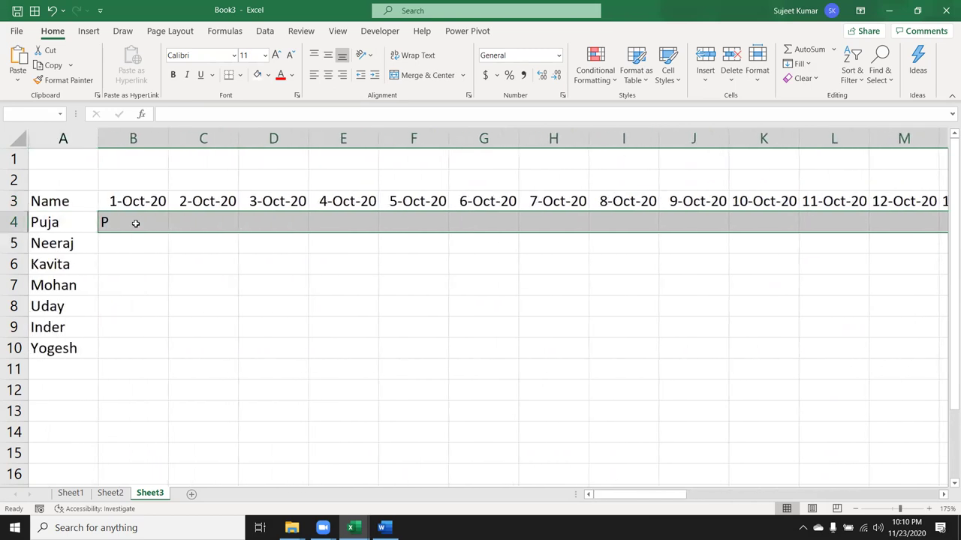
{"action": "key", "text": "shift+Down"}
{"action": "key", "text": "shift+Down"}
{"action": "key", "text": "shift+Down"}
{"action": "key", "text": "shift+Down"}
{"action": "key", "text": "shift+Up"}
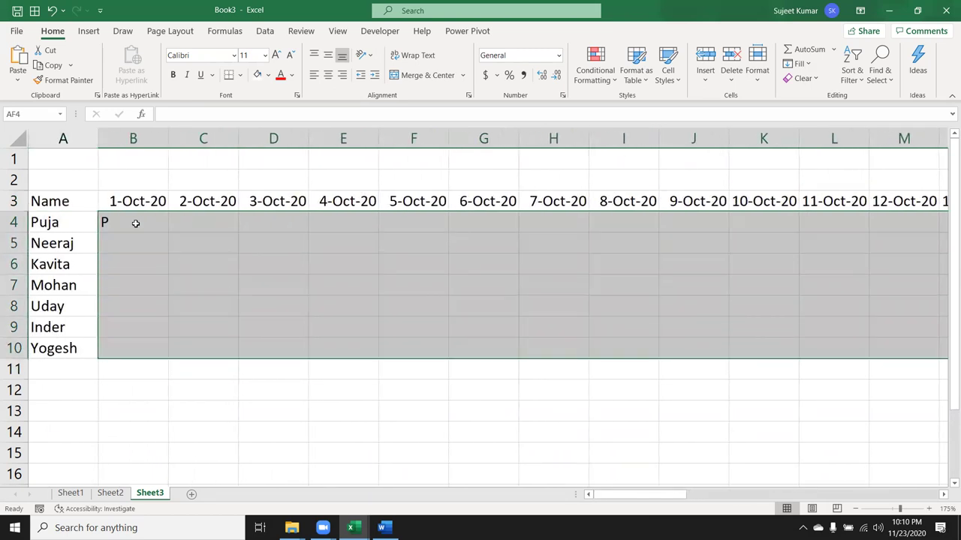
{"action": "key", "text": "ctrl+Return"}
Step: Apply All Borders to the whole table A3:AF10
{"action": "key", "text": "Up"}
{"action": "key", "text": "ctrl+Right"}
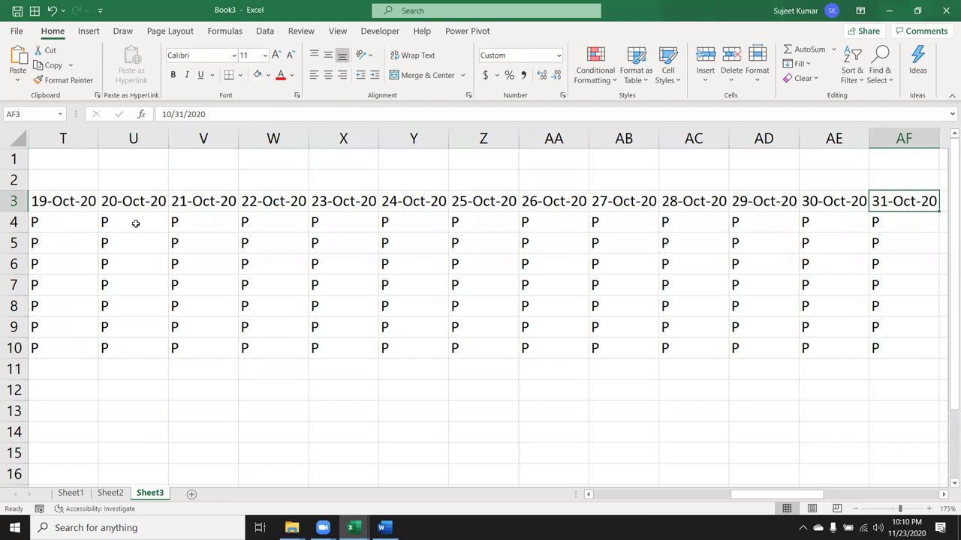
{"action": "key", "text": "ctrl+Left"}
{"action": "key", "text": "ctrl+shift+Right"}
{"action": "key", "text": "shift+Down"}
{"action": "key", "text": "shift+Down"}
{"action": "key", "text": "shift+Down"}
{"action": "key", "text": "shift+Down"}
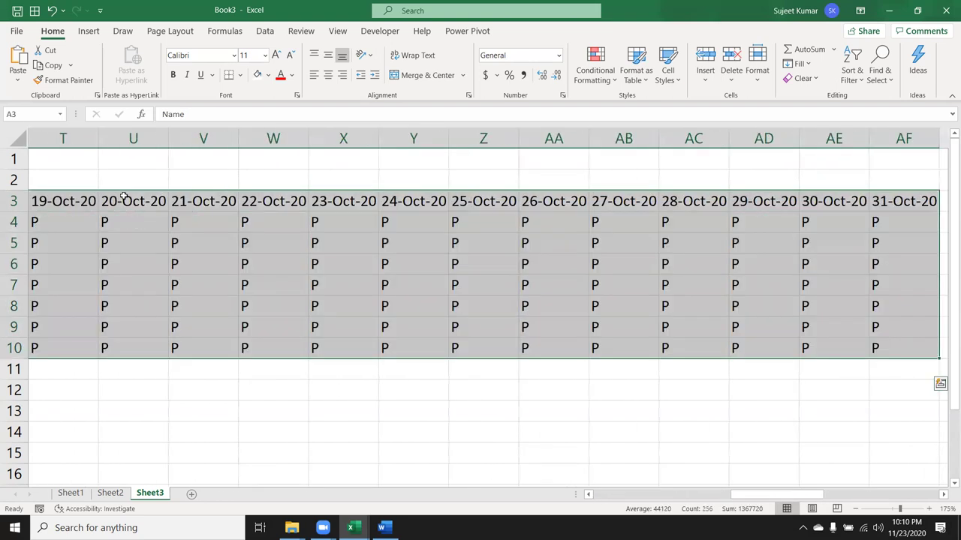
{"action": "left_click", "coordinate": [239, 75]}
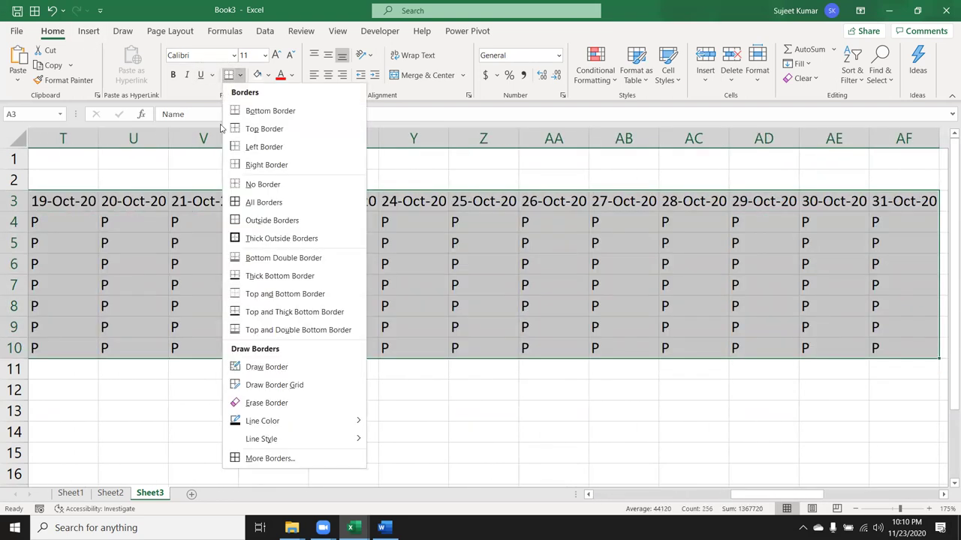
{"action": "left_click", "coordinate": [254, 203]}
Step: Autofit all column widths and open the print preview
{"action": "left_click", "coordinate": [109, 247]}
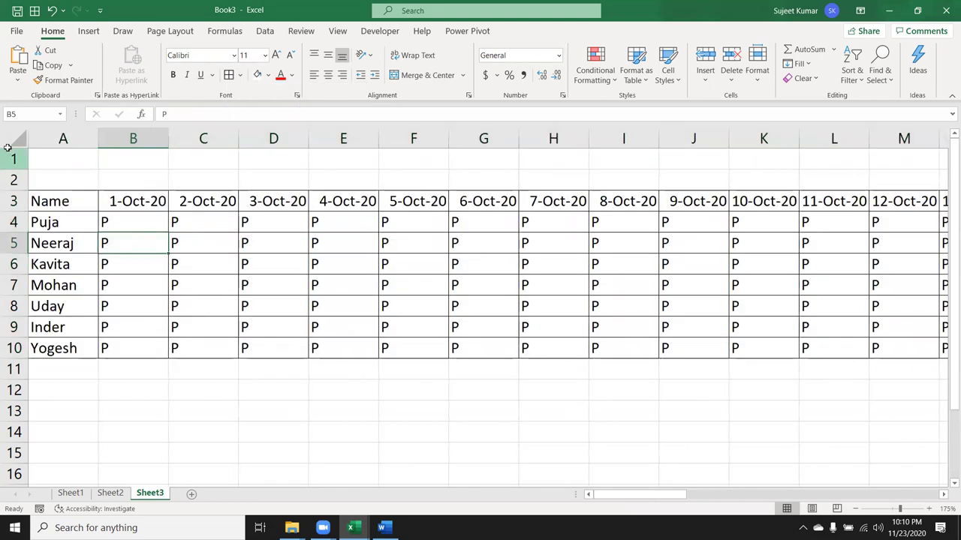
{"action": "left_click", "coordinate": [27, 142]}
{"action": "double_click", "coordinate": [168, 138]}
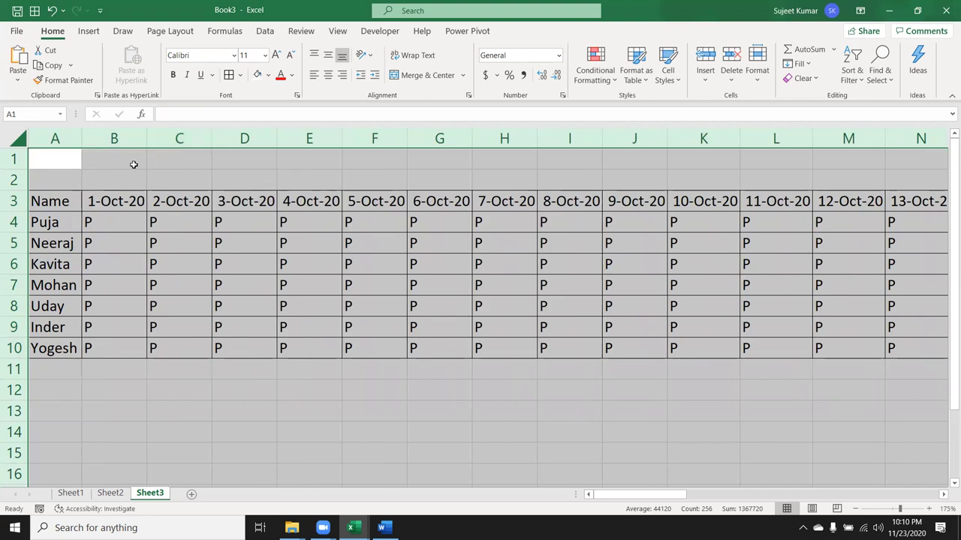
{"action": "left_click", "coordinate": [103, 257]}
{"action": "key", "text": "ctrl+p"}
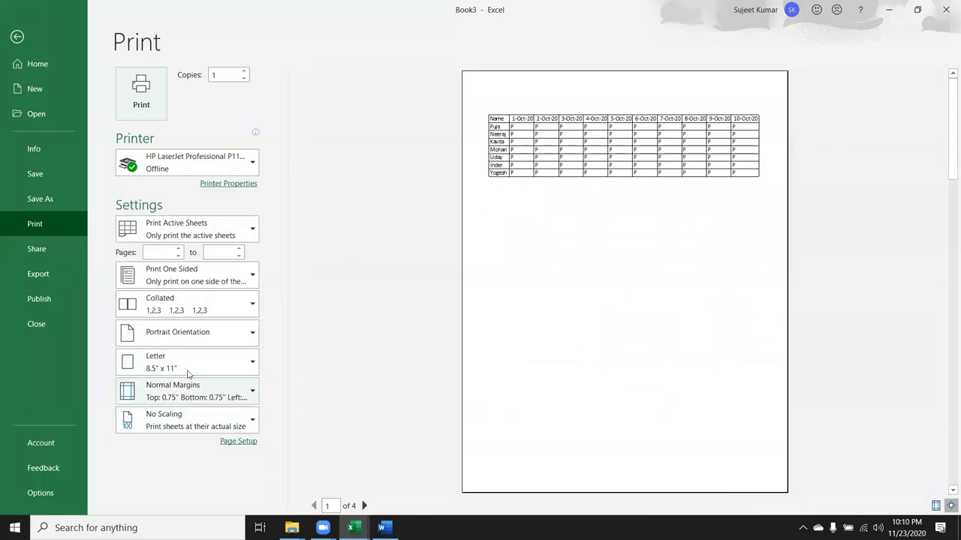
Step: Switch the printout to Landscape orientation with Narrow margins, fitting it on 3 pages
{"action": "left_click", "coordinate": [189, 334]}
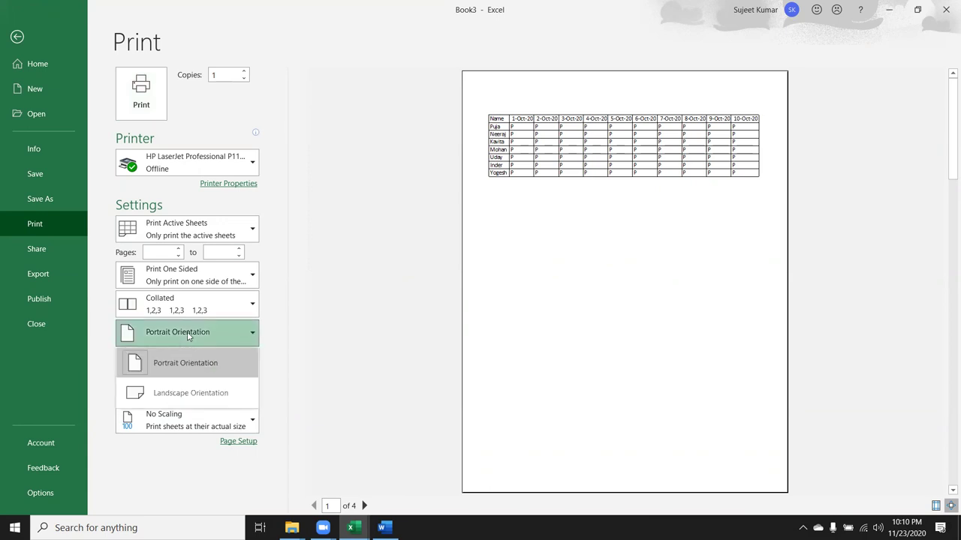
{"action": "left_click", "coordinate": [162, 397]}
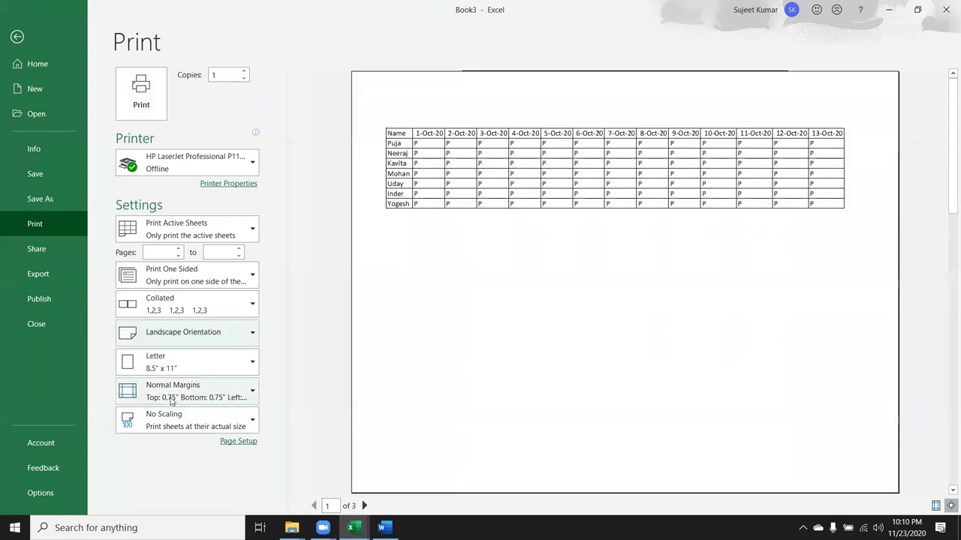
{"action": "left_click", "coordinate": [171, 400]}
{"action": "left_click", "coordinate": [180, 344]}
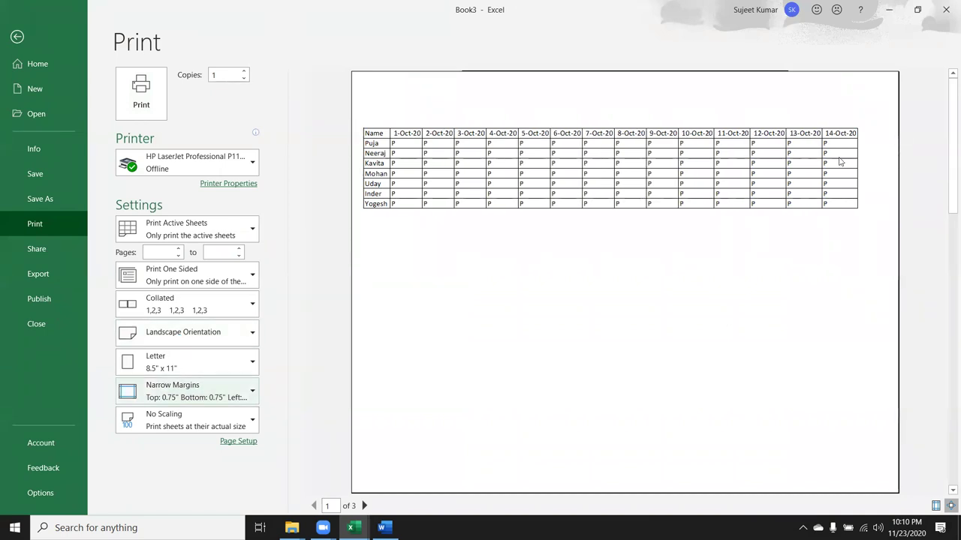
Step: Return to the sheet and apply Rotate Text Up to the A3:AF3 headers
{"action": "key", "text": "Escape"}
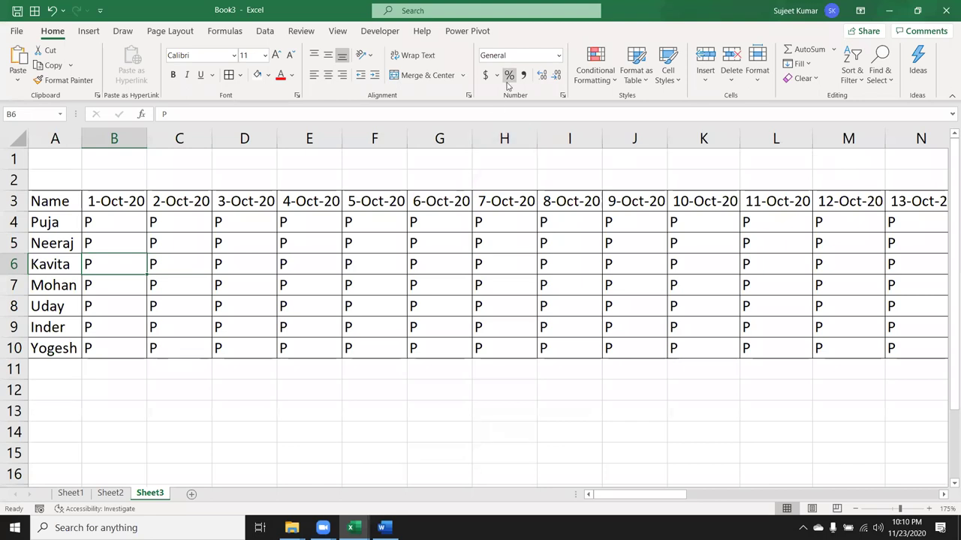
{"action": "mouse_move", "coordinate": [638, 494]}
{"action": "left_mouse_down"}
{"action": "mouse_move", "coordinate": [795, 506]}
{"action": "mouse_move", "coordinate": [678, 489]}
{"action": "mouse_move", "coordinate": [630, 495]}
{"action": "left_mouse_up"}
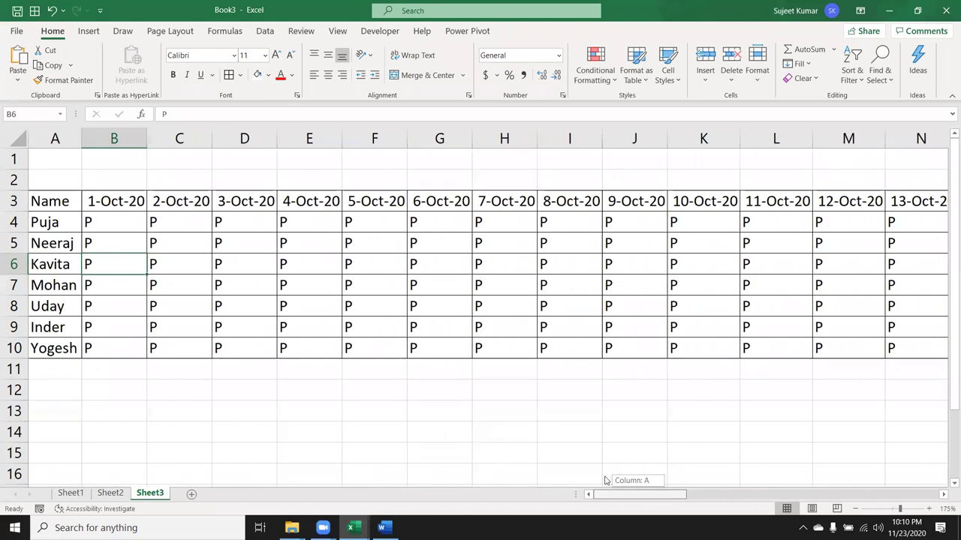
{"action": "left_click", "coordinate": [114, 219]}
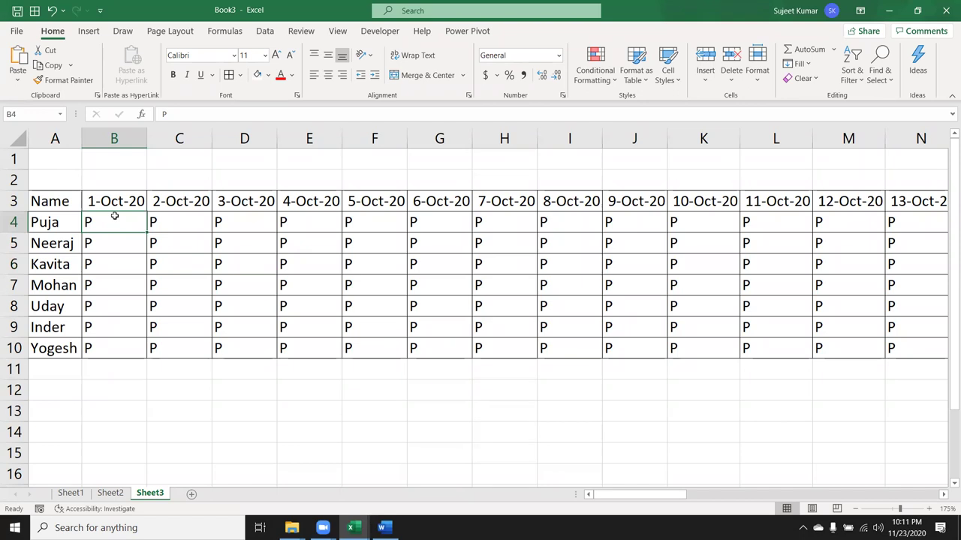
{"action": "key", "text": "Up"}
{"action": "key", "text": "Left"}
{"action": "key", "text": "ctrl+shift+Right"}
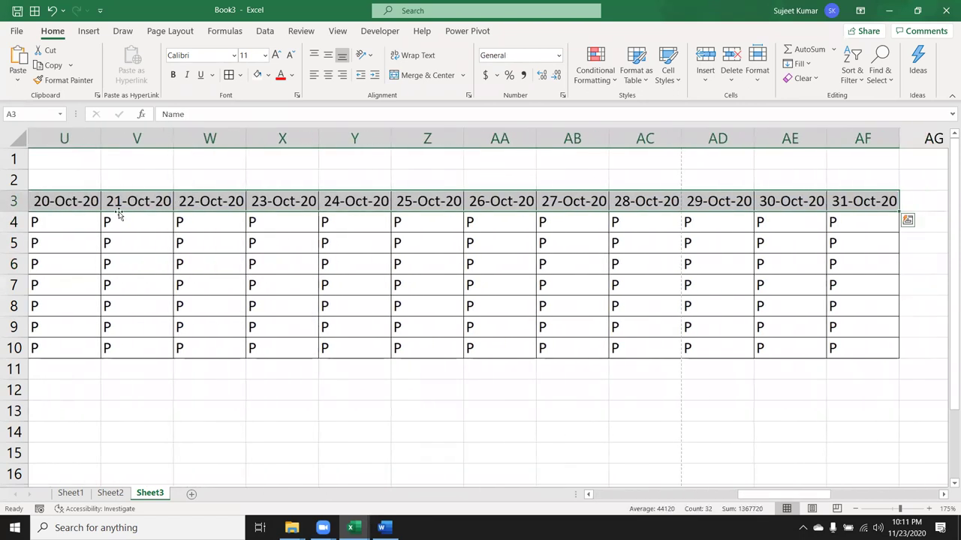
{"action": "left_click", "coordinate": [370, 56]}
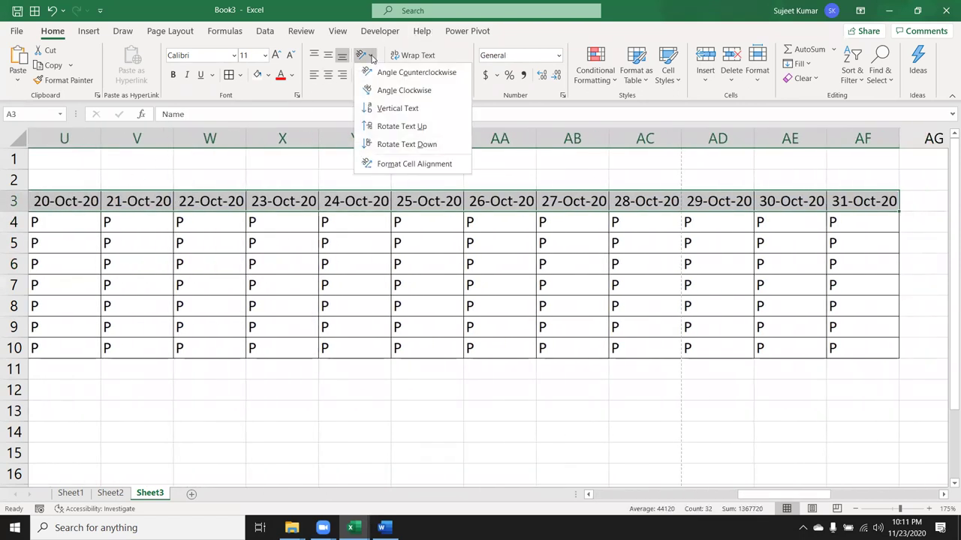
{"action": "left_click", "coordinate": [397, 126]}
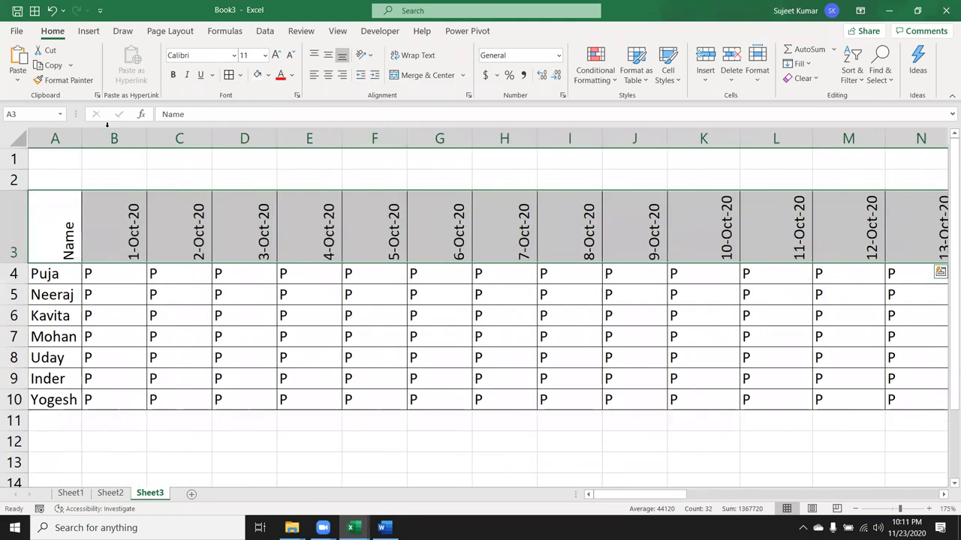
Step: Autofit all columns so the 31 October date columns fit on screen
{"action": "left_click", "coordinate": [113, 153]}
{"action": "left_click", "coordinate": [22, 143]}
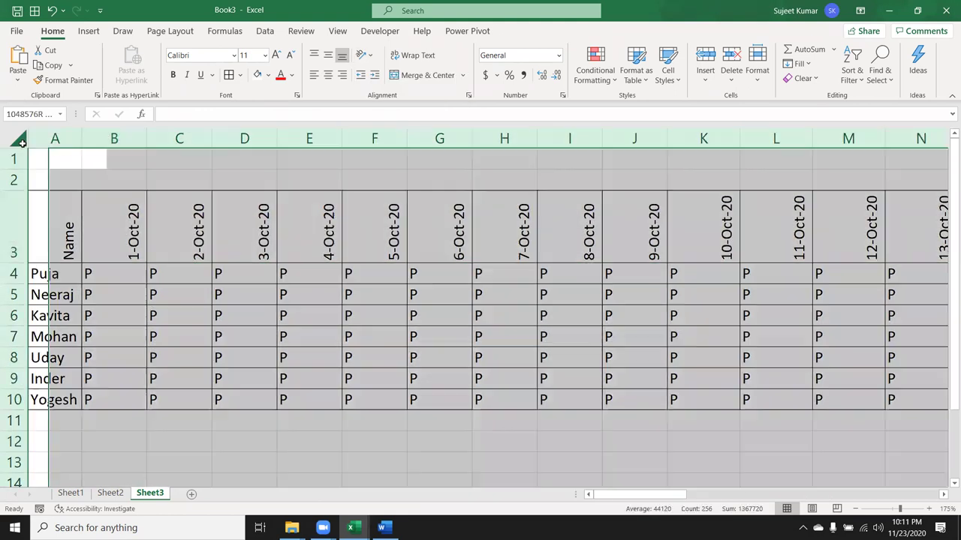
{"action": "double_click", "coordinate": [82, 141]}
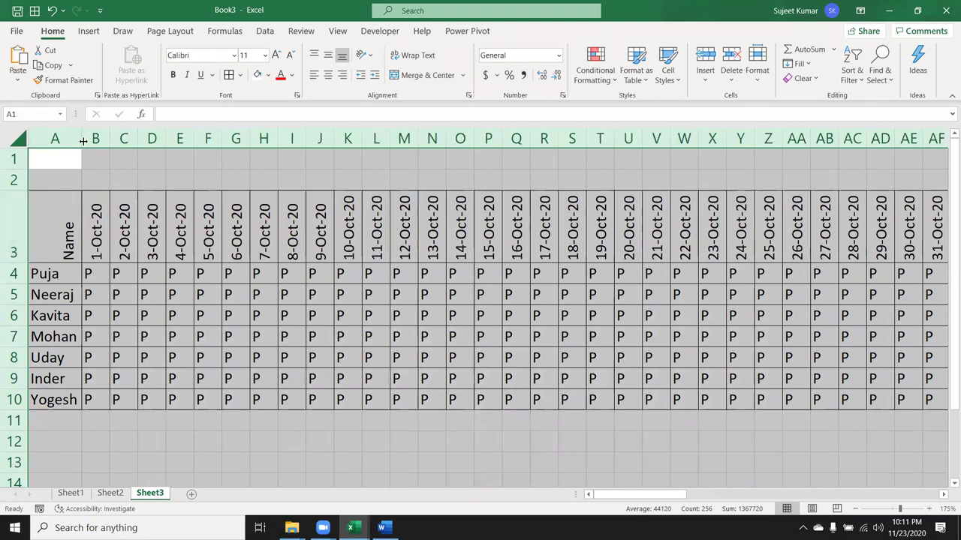
{"action": "left_click", "coordinate": [239, 274]}
{"action": "scroll", "coordinate": [246, 269], "scroll_direction": "down", "scroll_amount": 1, "text": "ctrl"}
{"action": "scroll", "coordinate": [247, 268], "scroll_direction": "down", "scroll_amount": 1, "text": "ctrl"}
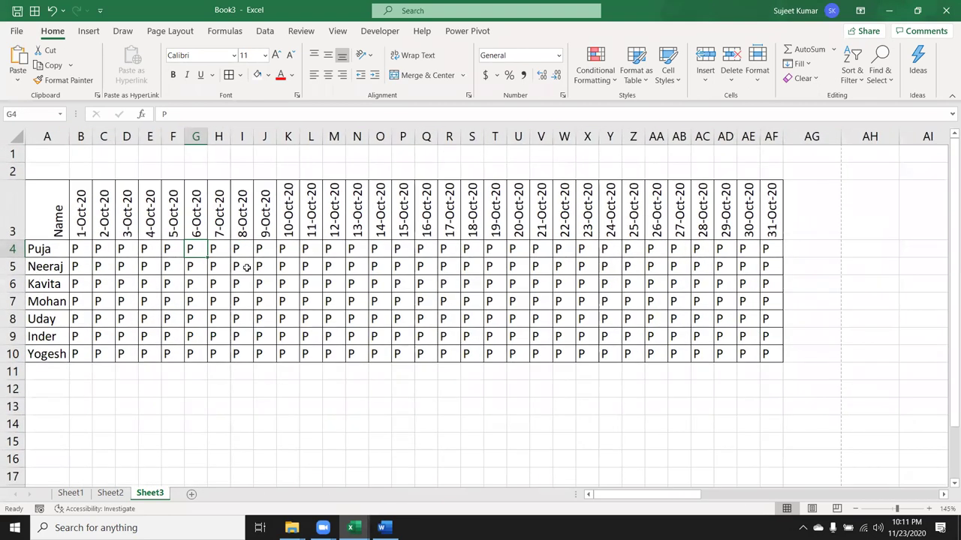
{"action": "key", "text": "ctrl+p"}
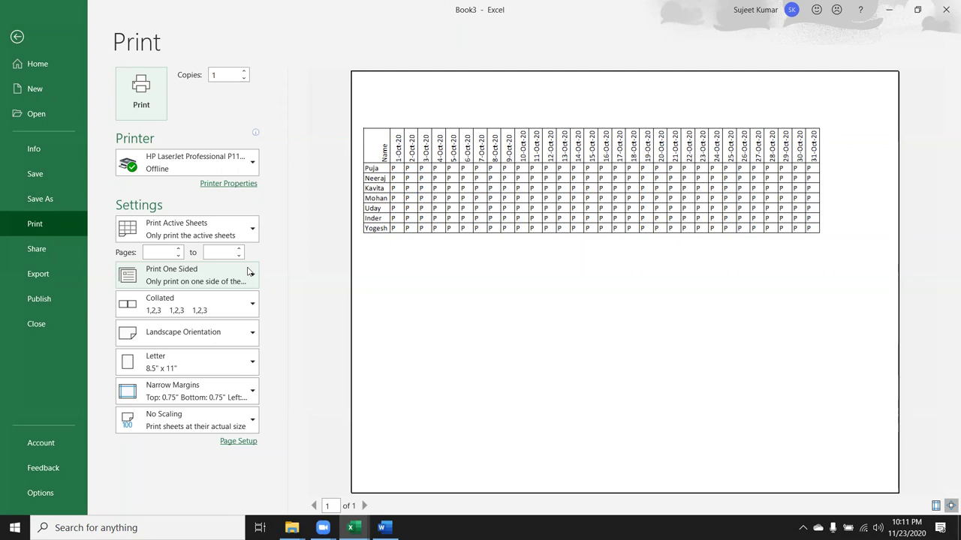
{"action": "key", "text": "Escape"}
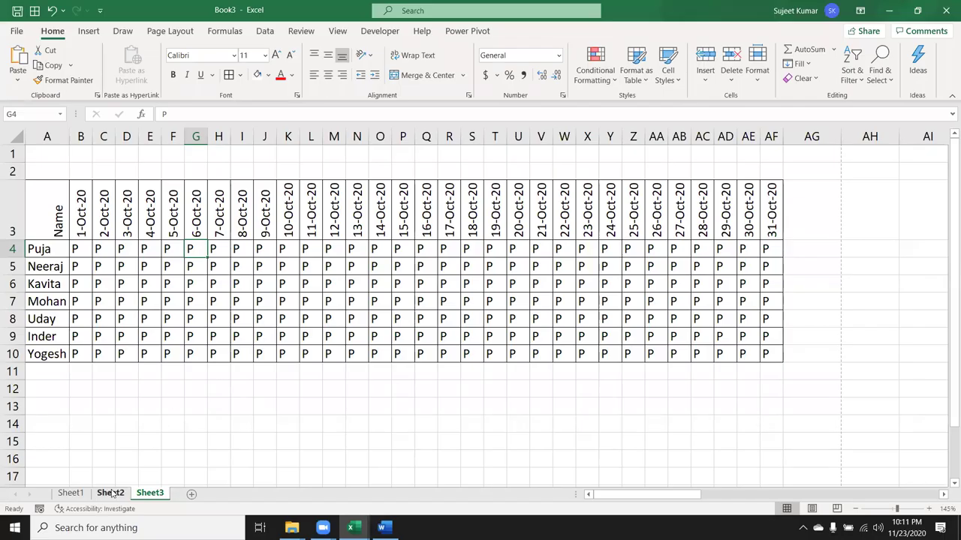
Step: Add Sheet4 and enter a person's full name in A1
{"action": "left_click", "coordinate": [191, 494]}
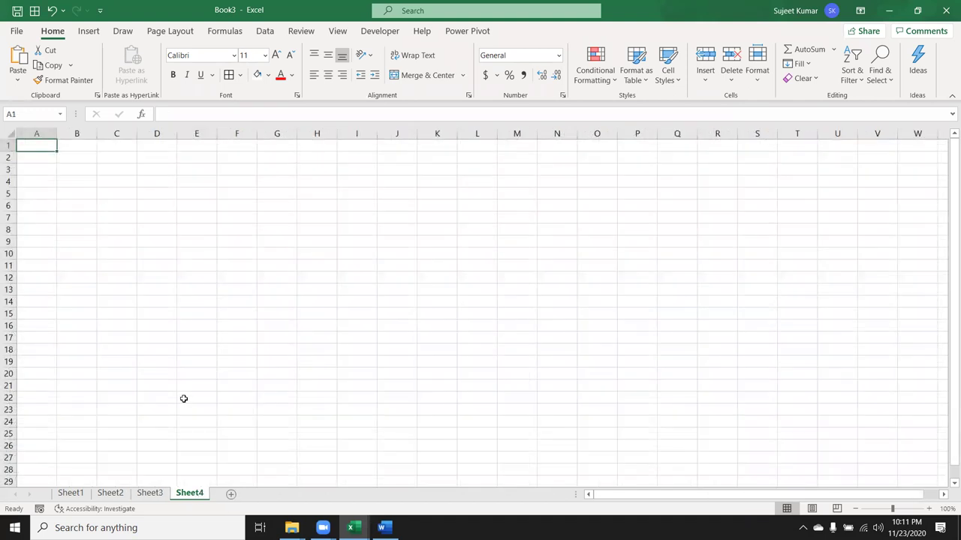
{"action": "type", "text": "Sujeet K"}
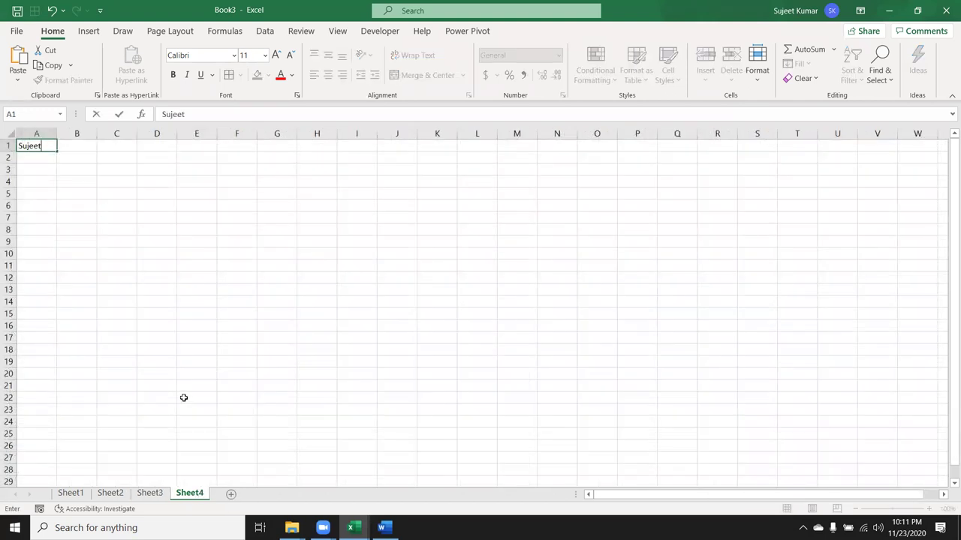
{"action": "type", "text": "umar"}
{"action": "key", "text": "ctrl+Return"}
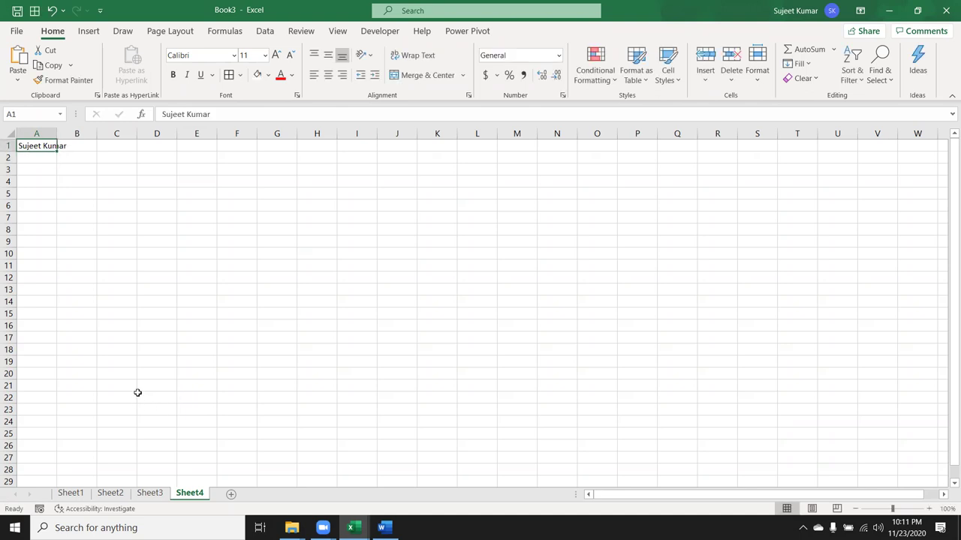
Step: Enter 12 in B1, try autofitting column A, then undo the width change
{"action": "scroll", "coordinate": [136, 381], "scroll_direction": "up", "scroll_amount": 10}
{"action": "left_click", "coordinate": [169, 162]}
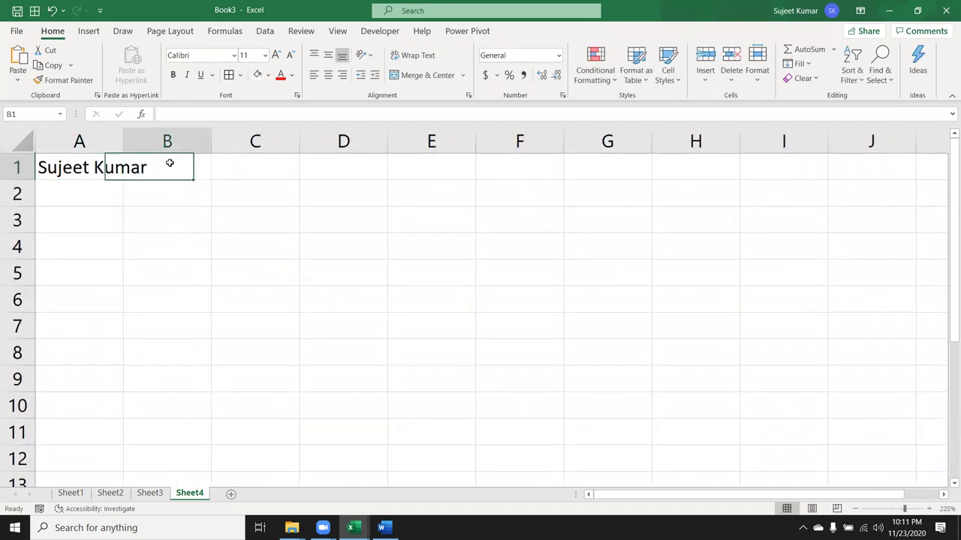
{"action": "type", "text": "12"}
{"action": "key", "text": "Return"}
{"action": "left_click", "coordinate": [170, 163]}
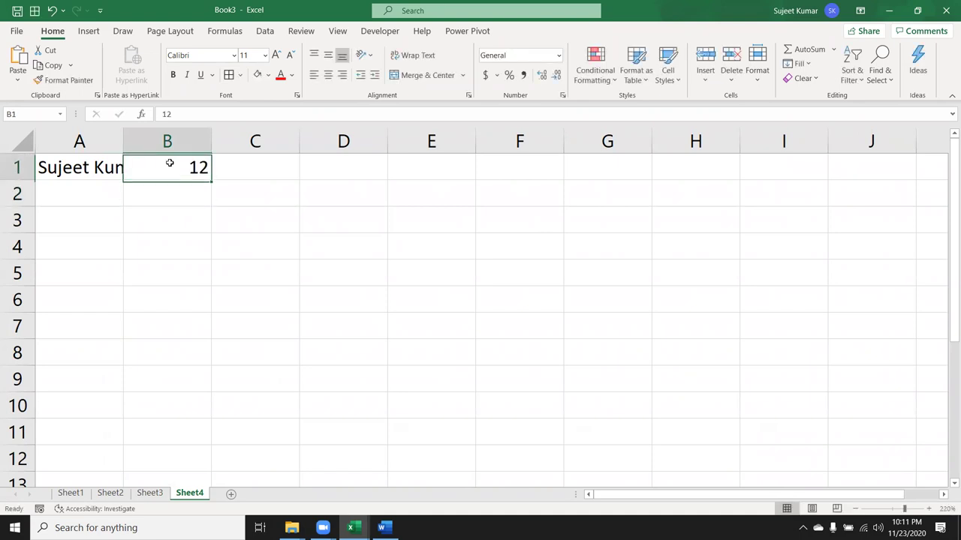
{"action": "double_click", "coordinate": [126, 145]}
{"action": "left_click", "coordinate": [121, 147]}
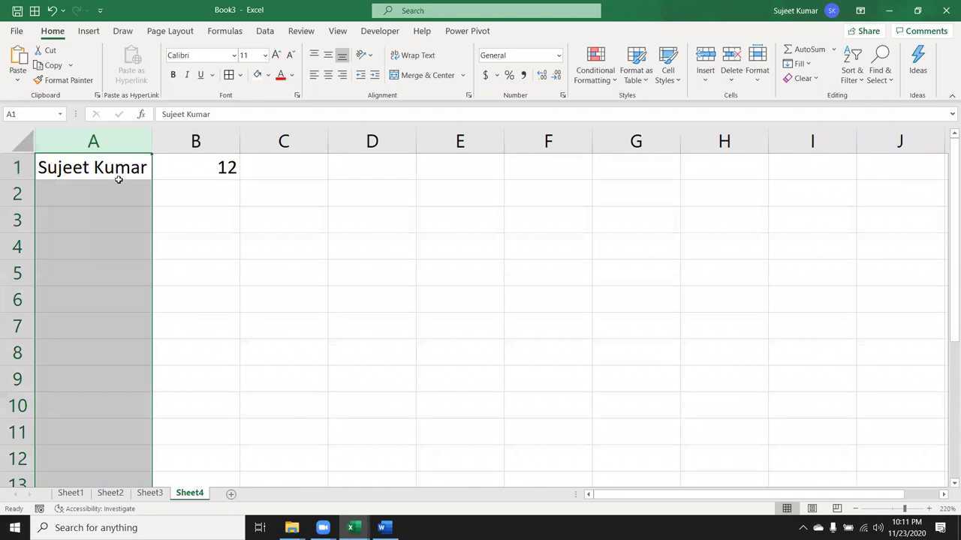
{"action": "key", "text": "ctrl+z"}
{"action": "left_click", "coordinate": [199, 187]}
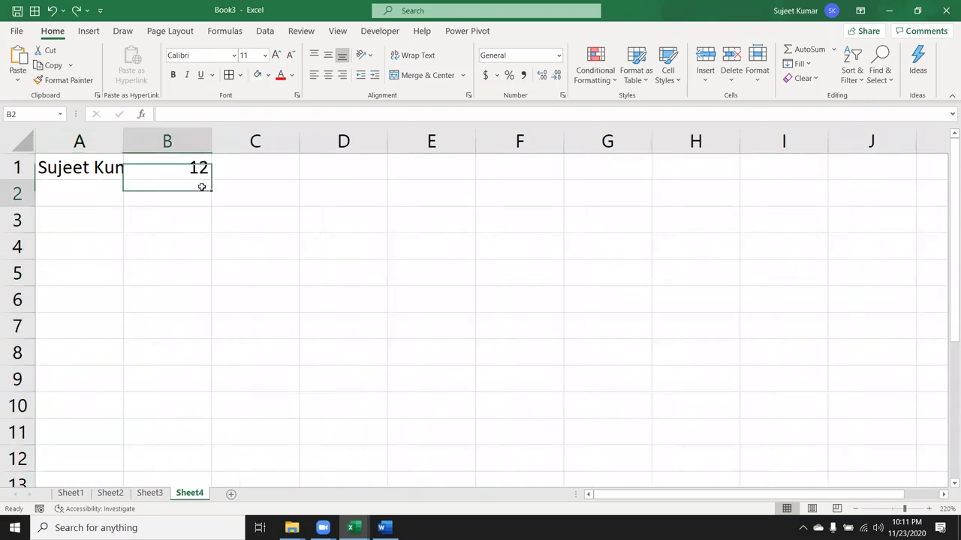
{"action": "left_click", "coordinate": [110, 171]}
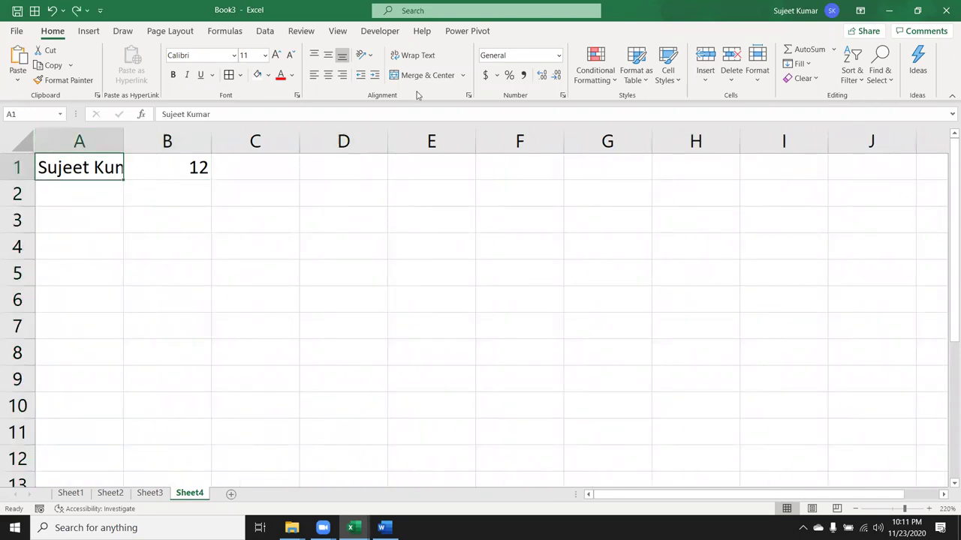
Step: Apply Wrap Text to the name in A1 and enter 123 in C4
{"action": "left_click", "coordinate": [405, 59]}
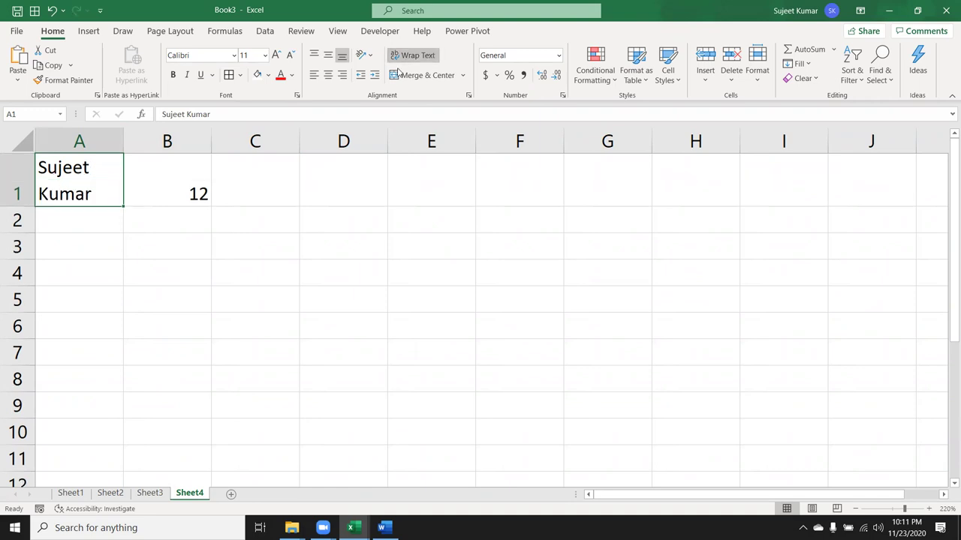
{"action": "left_click", "coordinate": [269, 282]}
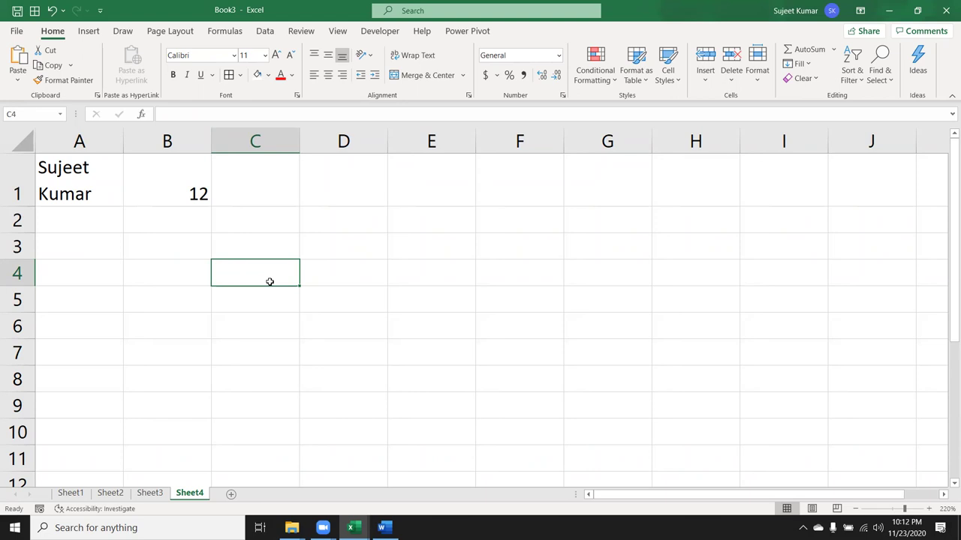
{"action": "type", "text": "123"}
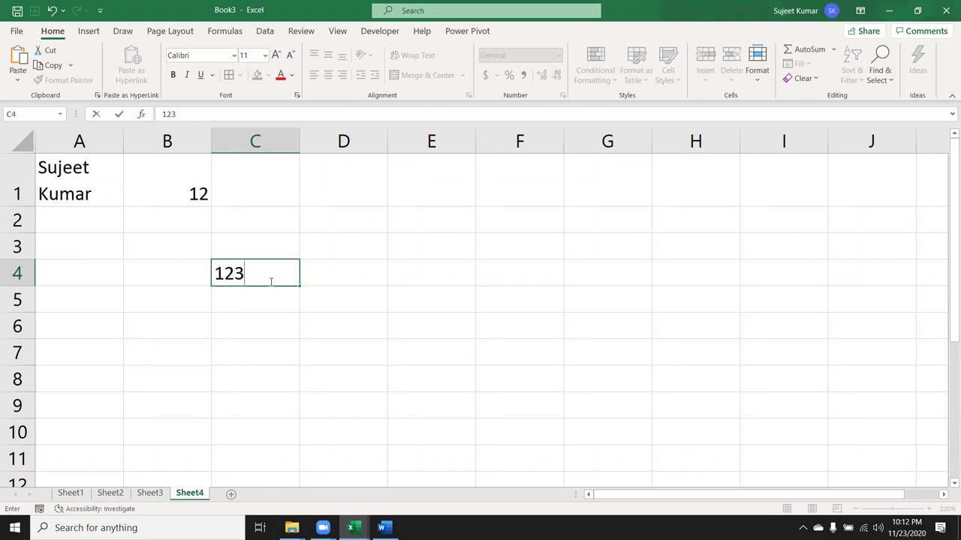
{"action": "key", "text": "ctrl+Return"}
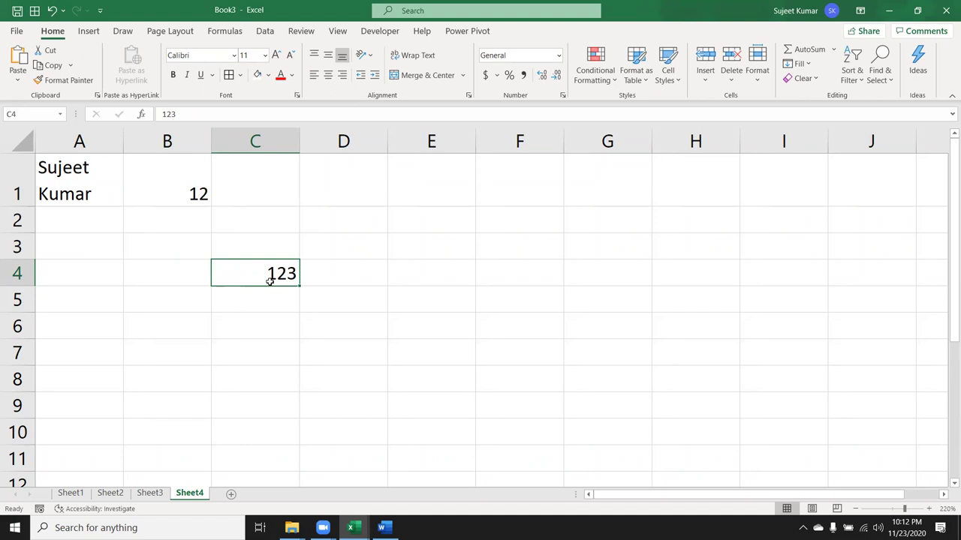
{"action": "type", "text": "854"}
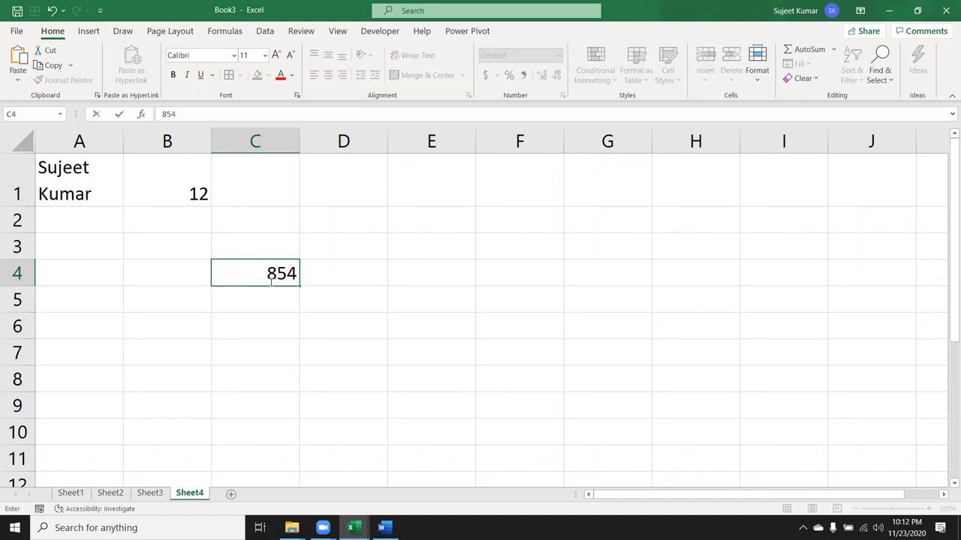
{"action": "key", "text": "Escape"}
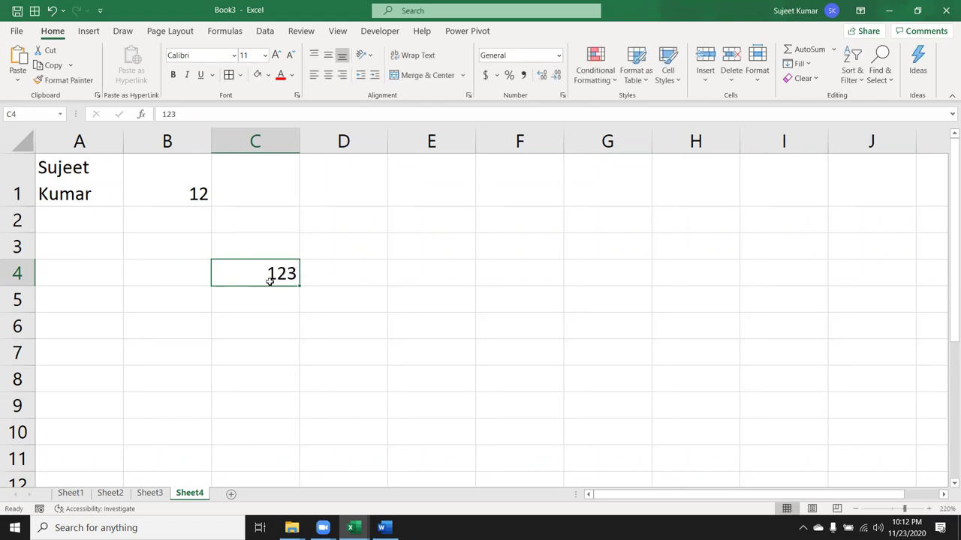
Step: Test a three-line 123/852/365 entry in C4 with Alt+Enter, then delete it
{"action": "type", "text": "123"}
{"action": "key", "text": "alt+Return"}
{"action": "type", "text": "852"}
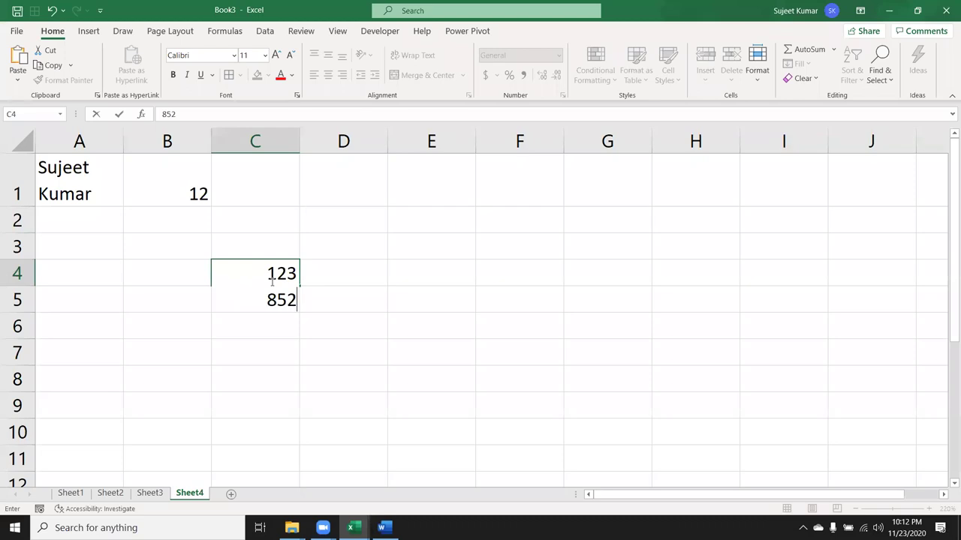
{"action": "key", "text": "alt+Return"}
{"action": "type", "text": "365"}
{"action": "key", "text": "Return"}
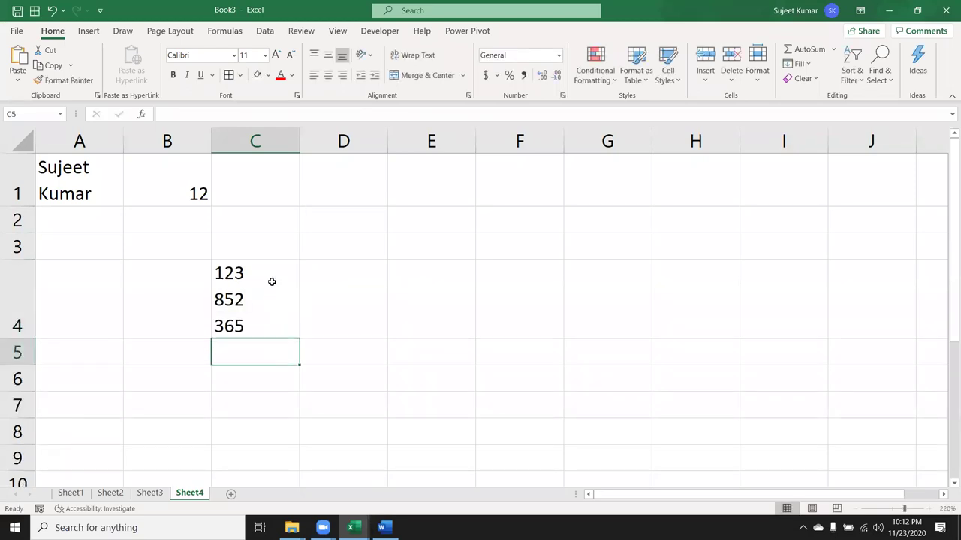
{"action": "left_click", "coordinate": [271, 282]}
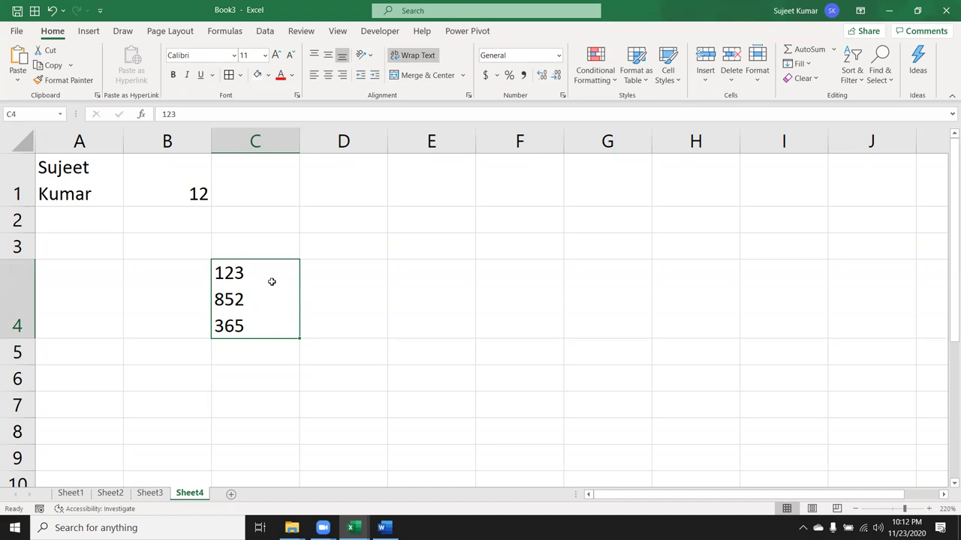
{"action": "key", "text": "Delete"}
{"action": "key", "text": "Up"}
{"action": "key", "text": "Up"}
{"action": "key", "text": "Up"}
{"action": "key", "text": "Left"}
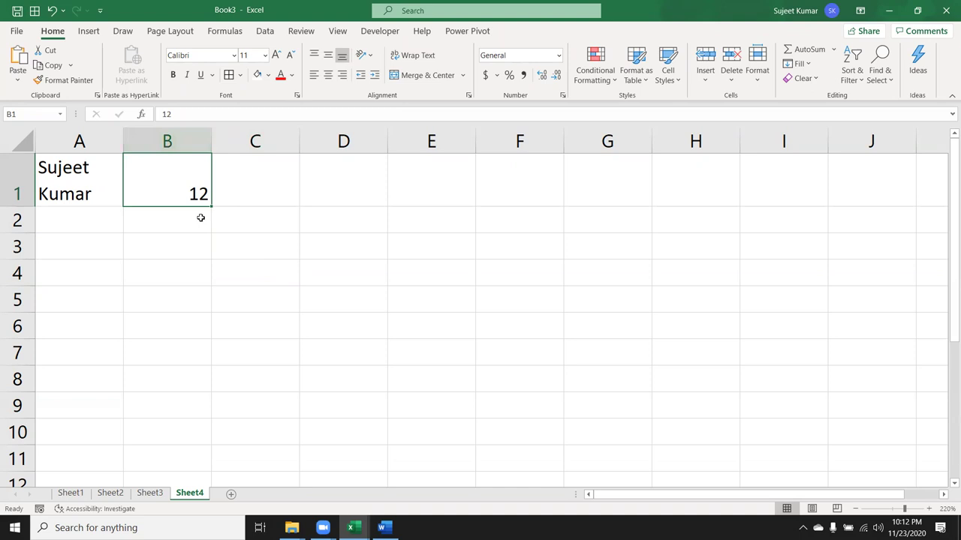
Step: Turn off Wrap Text for A1 and apply Shrink to fit so the name fits on one line
{"action": "left_click", "coordinate": [92, 184]}
{"action": "left_click", "coordinate": [409, 56]}
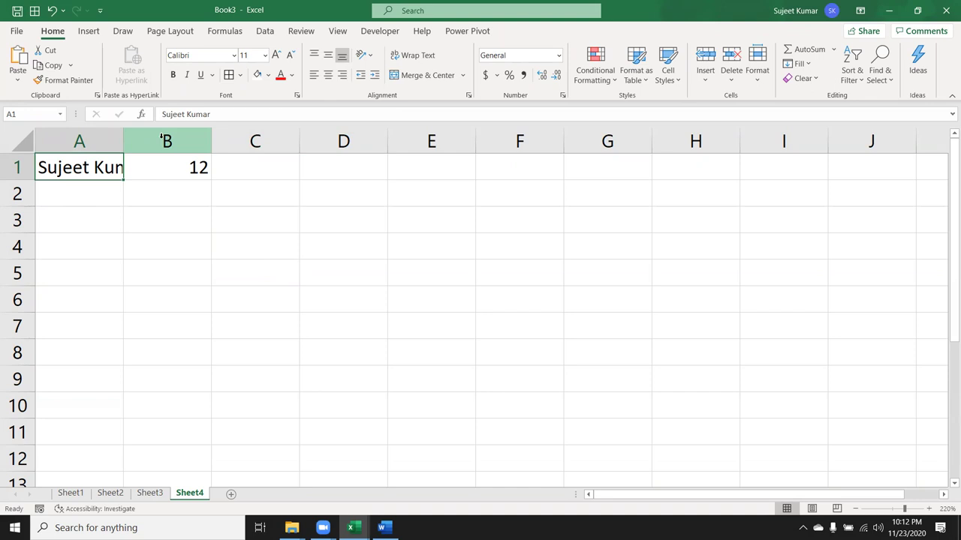
{"action": "right_click", "coordinate": [79, 171]}
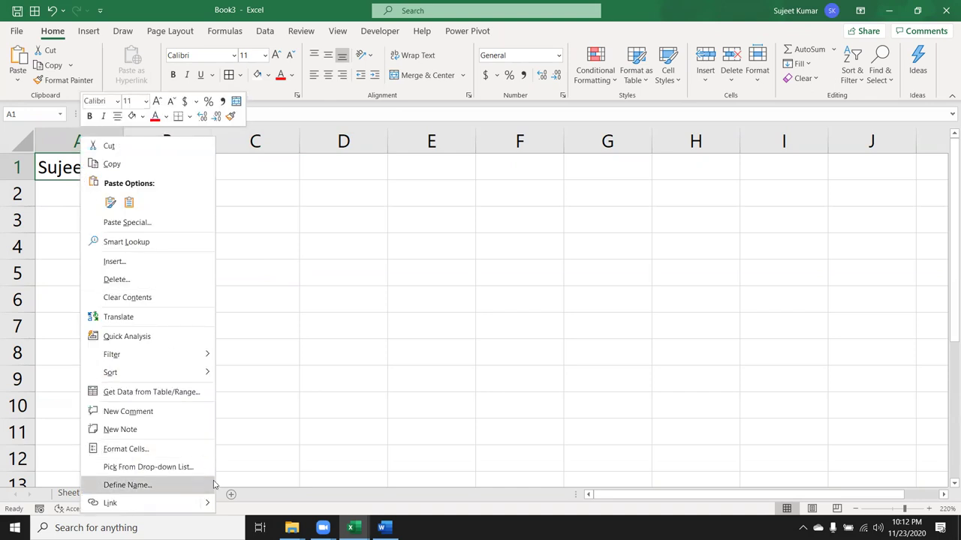
{"action": "left_click", "coordinate": [199, 449]}
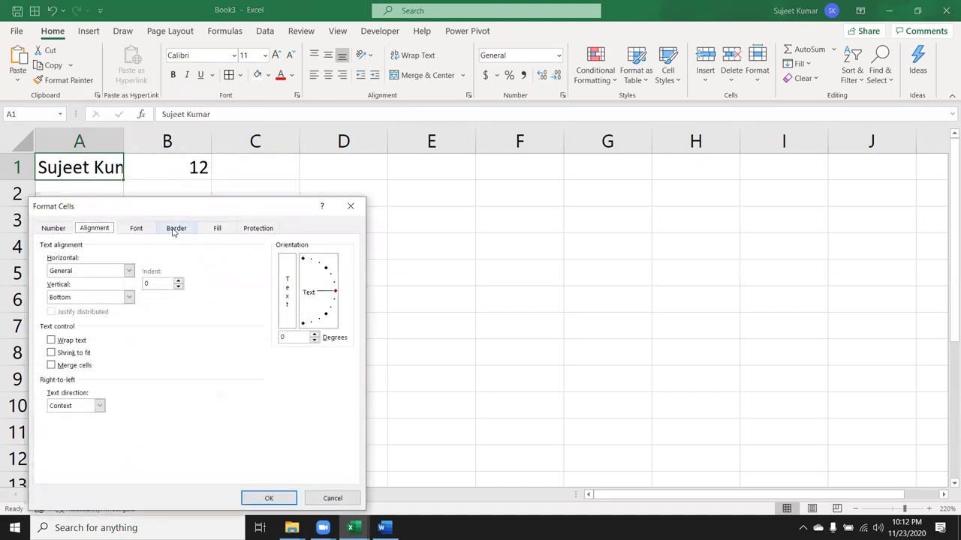
{"action": "left_click_drag", "start_coordinate": [252, 213], "coordinate": [571, 64]}
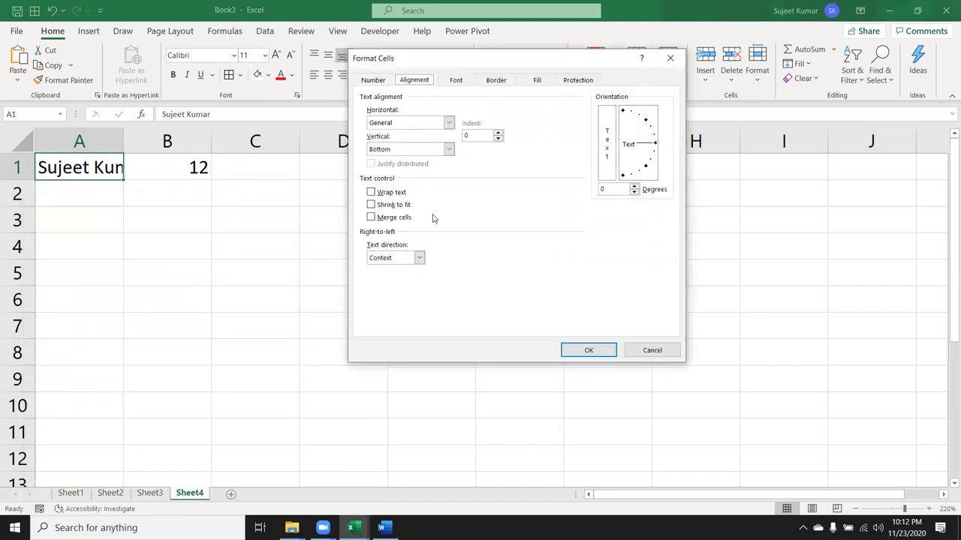
{"action": "left_click", "coordinate": [398, 206]}
{"action": "left_click", "coordinate": [605, 351]}
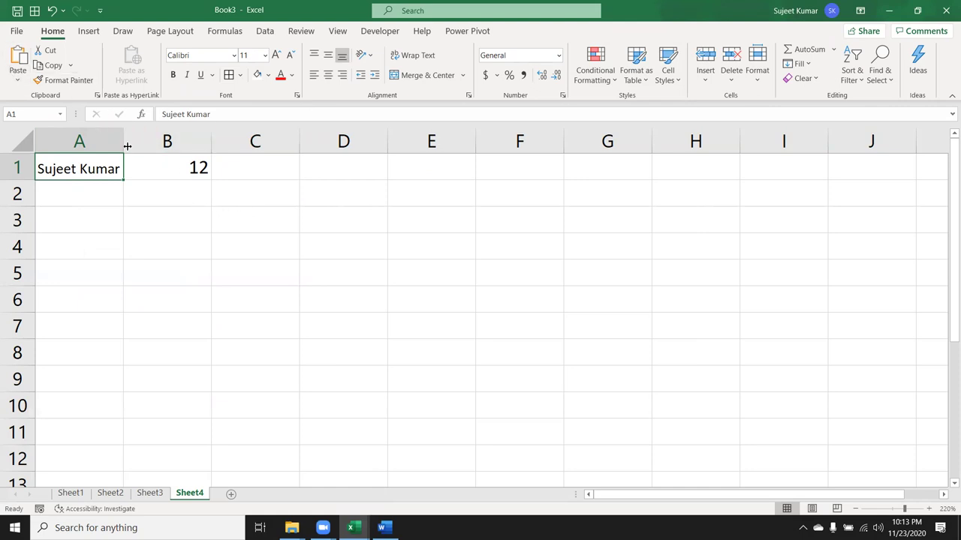
Step: Resize column A, then merge D3:F6 with Merge Across instead of Merge & Center
{"action": "mouse_move", "coordinate": [125, 141]}
{"action": "left_mouse_down"}
{"action": "mouse_move", "coordinate": [174, 143]}
{"action": "mouse_move", "coordinate": [119, 148]}
{"action": "left_mouse_up"}
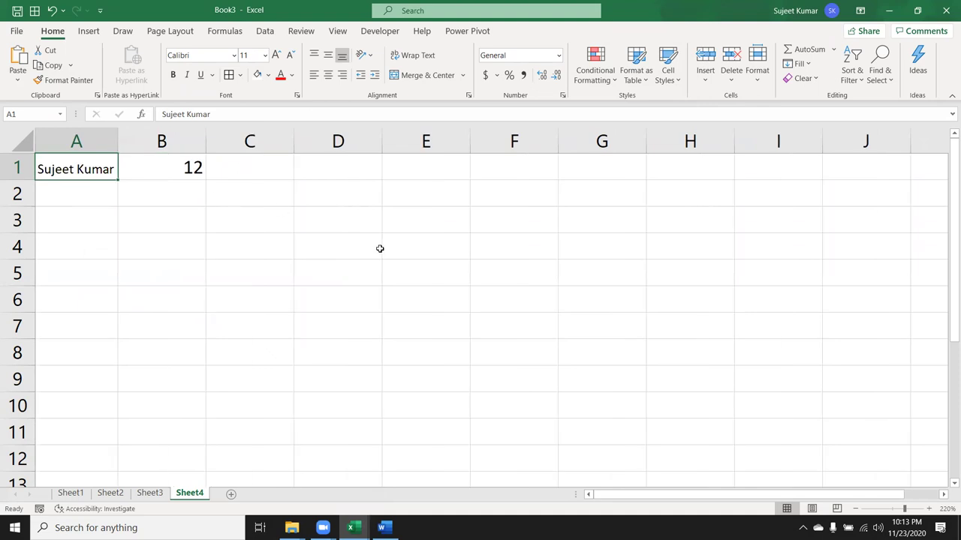
{"action": "left_click_drag", "start_coordinate": [343, 221], "coordinate": [534, 302]}
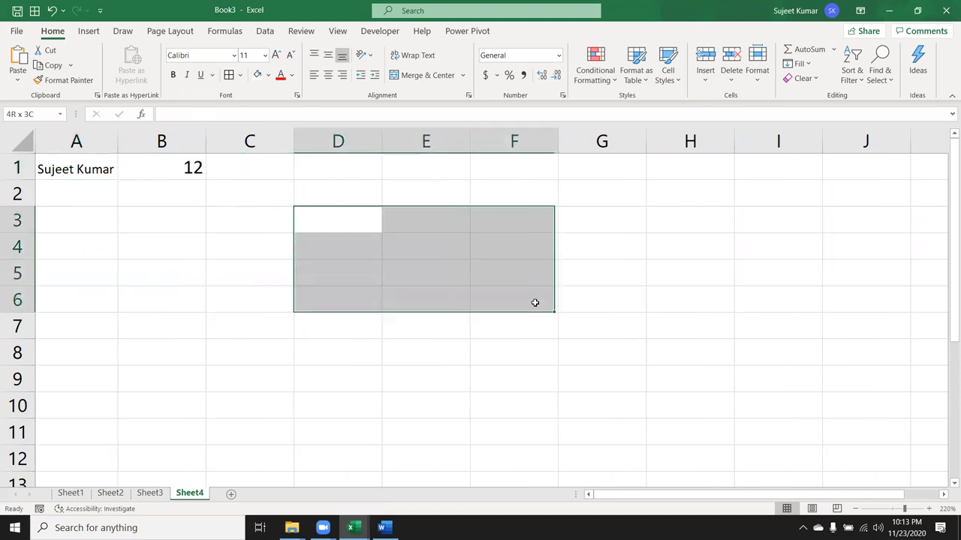
{"action": "left_click", "coordinate": [419, 80]}
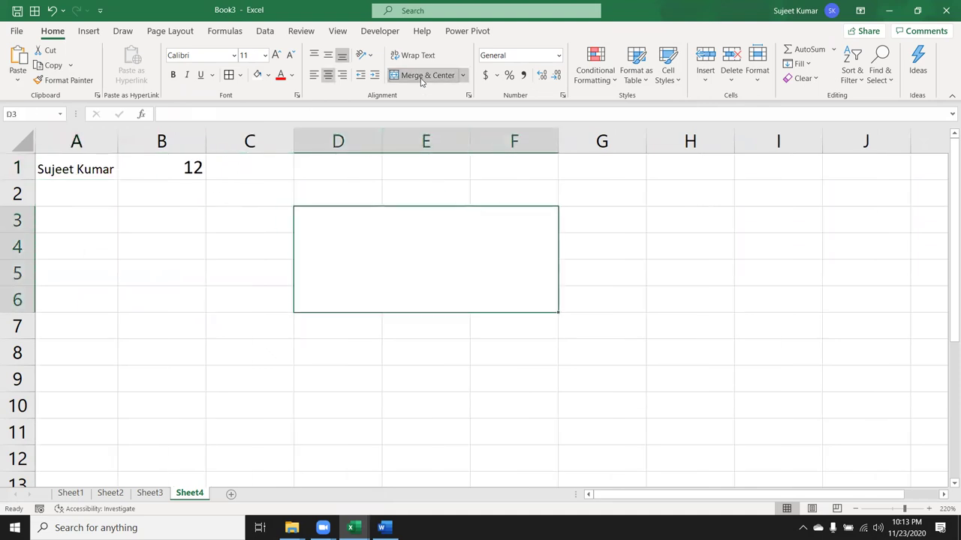
{"action": "left_click", "coordinate": [463, 78]}
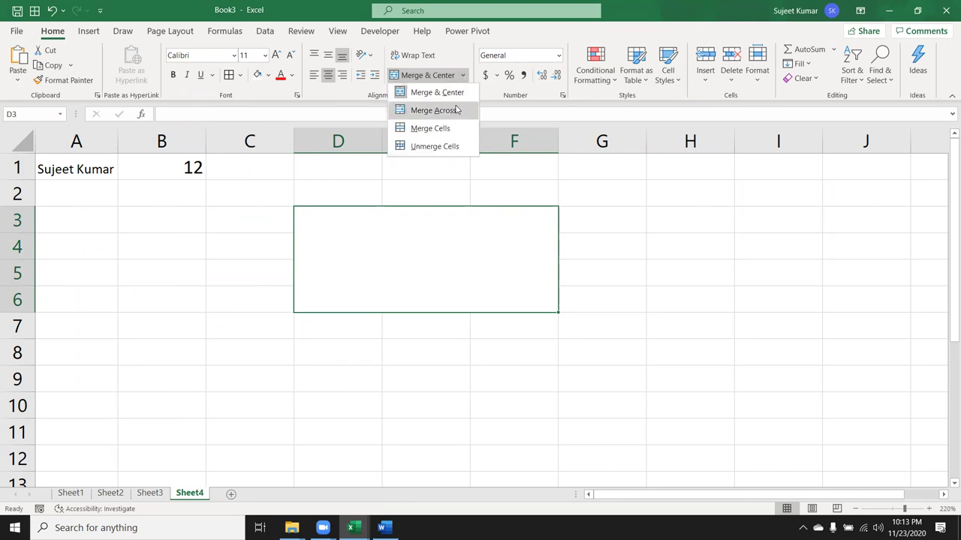
{"action": "left_click", "coordinate": [455, 110]}
Step: Verify that rows 3 through 6 are each merged across D to F, ending on E7
{"action": "left_click", "coordinate": [426, 219]}
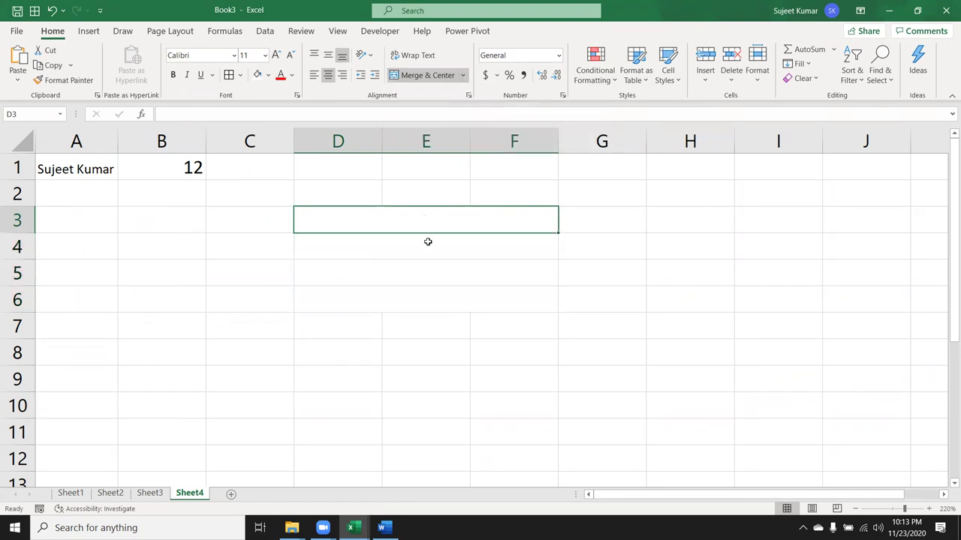
{"action": "left_click", "coordinate": [427, 248]}
{"action": "left_click", "coordinate": [428, 278]}
{"action": "left_click", "coordinate": [429, 300]}
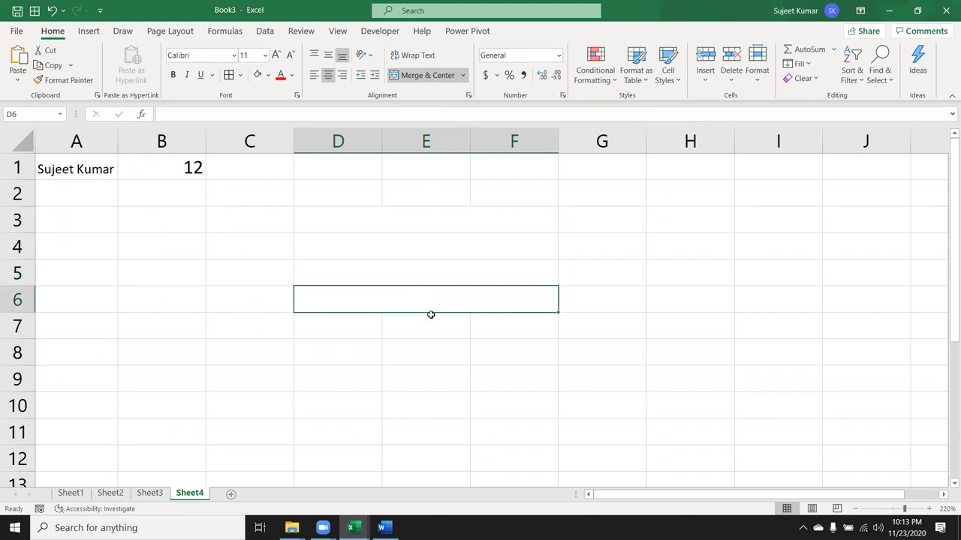
{"action": "left_click", "coordinate": [430, 315]}
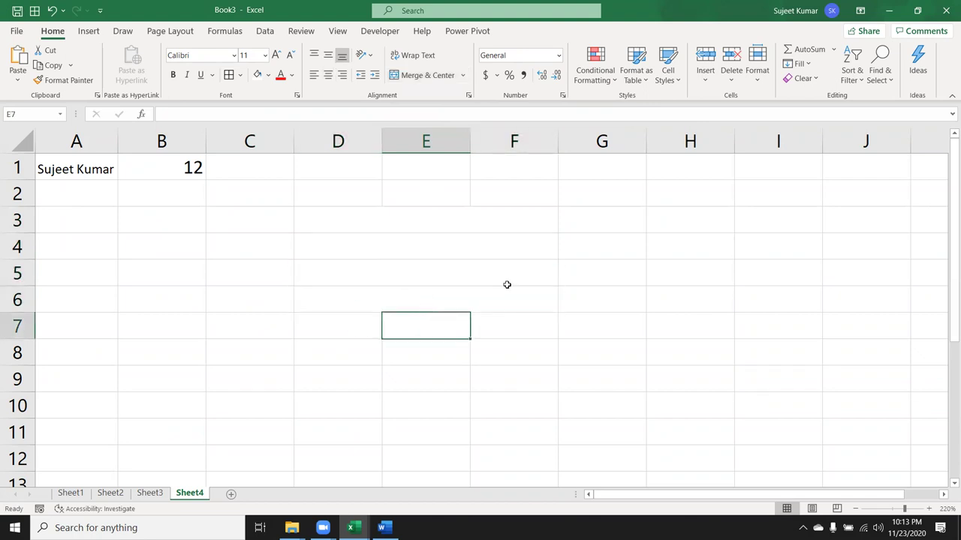